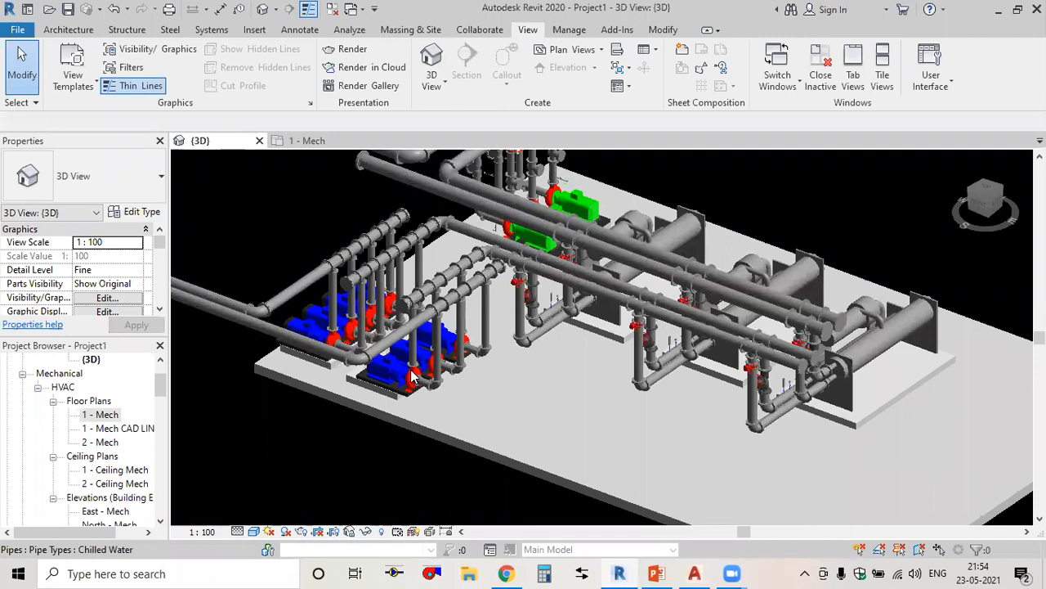
In the 1 - Mech floor plan, draw a building section just below the lowest red pump, looking toward the red pumps.
click(307, 140)
scroll(307, 350, up, 1)
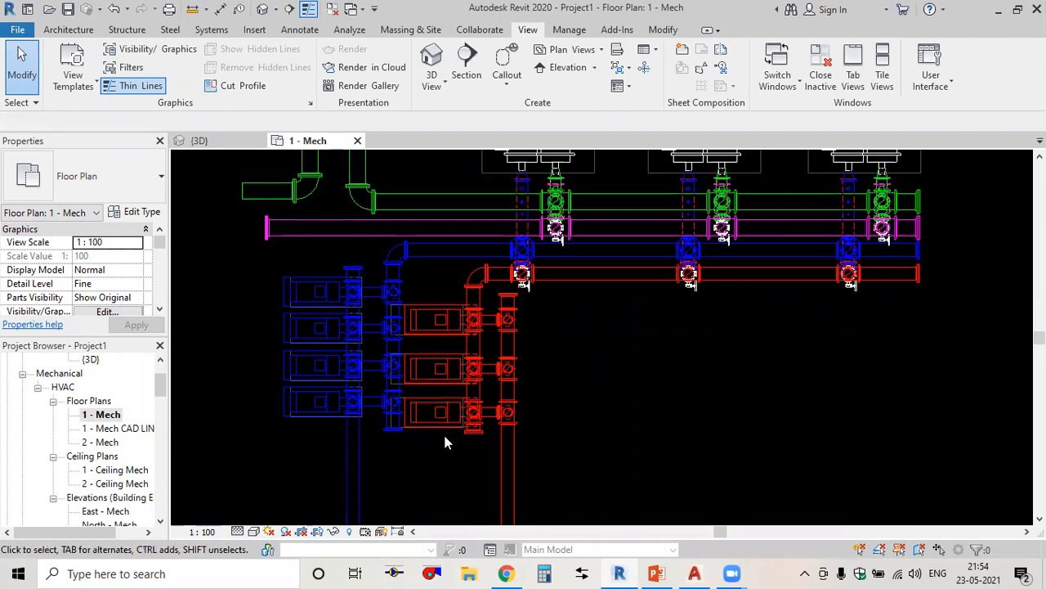
scroll(484, 406, up, 1)
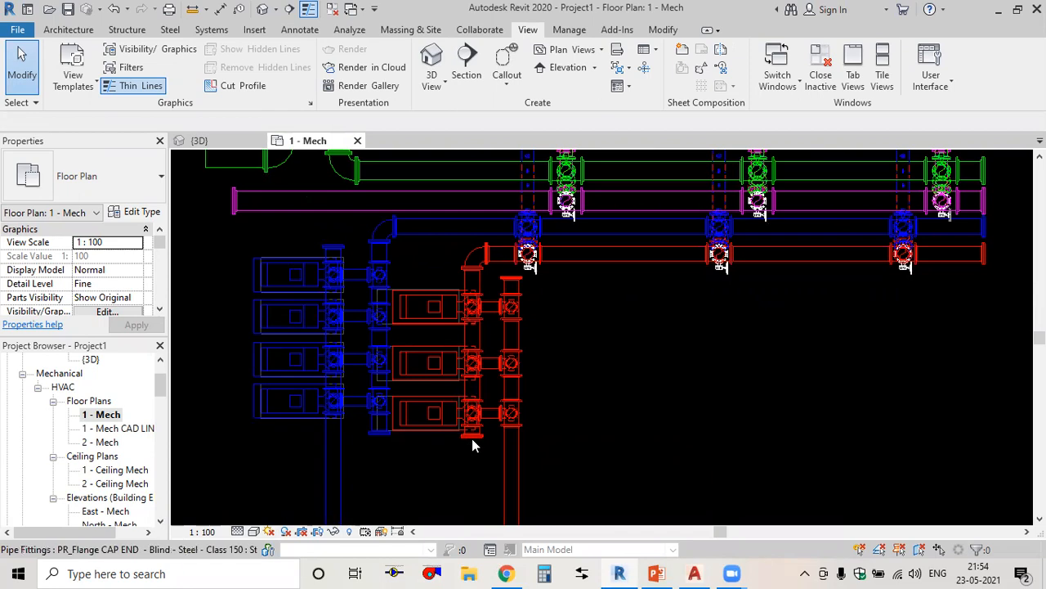
scroll(492, 442, up, 1)
scroll(493, 441, up, 1)
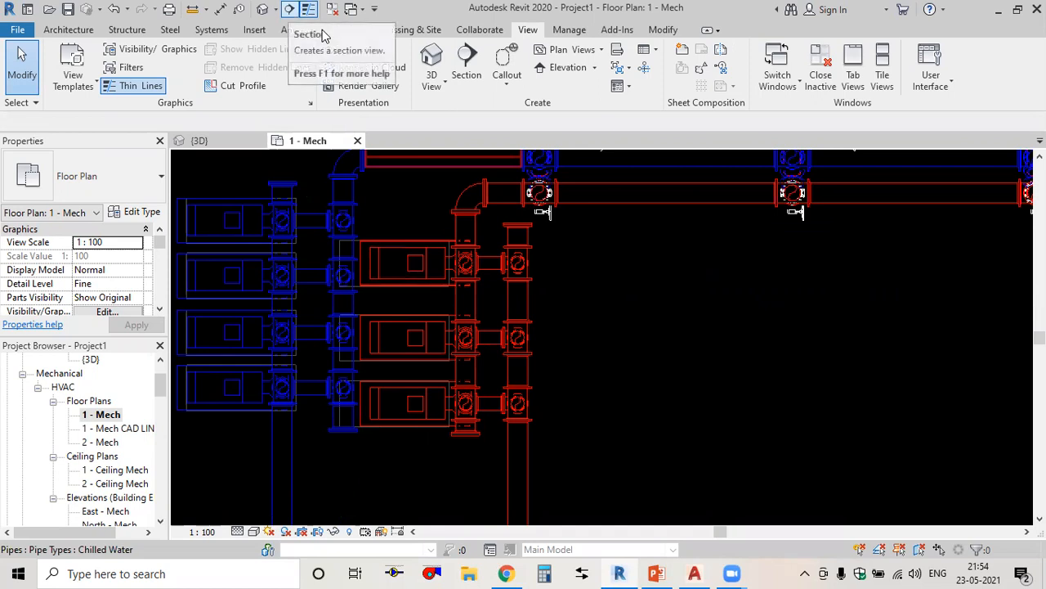
click(290, 9)
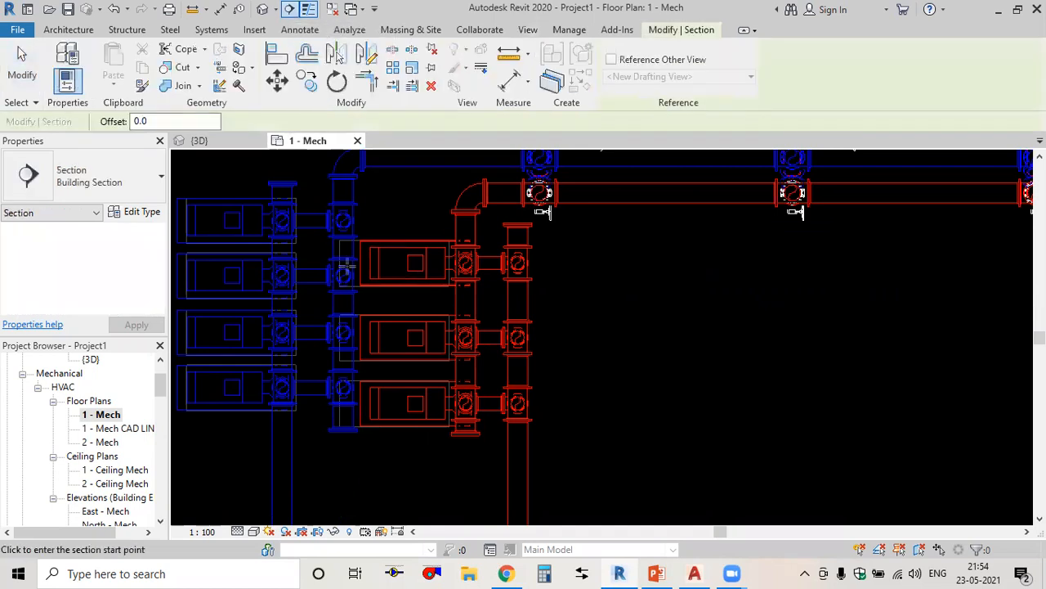
click(327, 448)
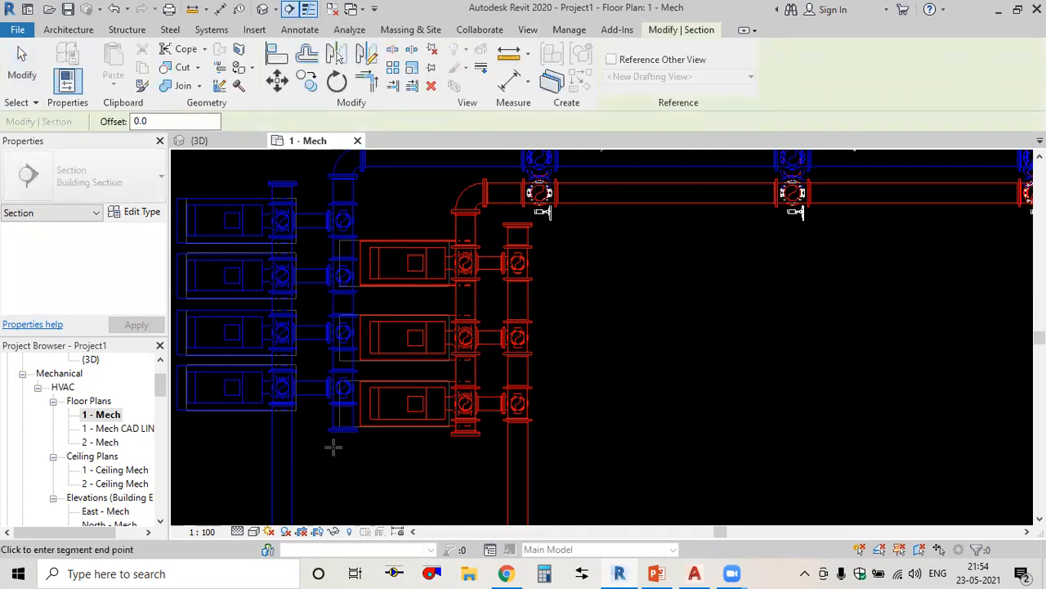
click(575, 448)
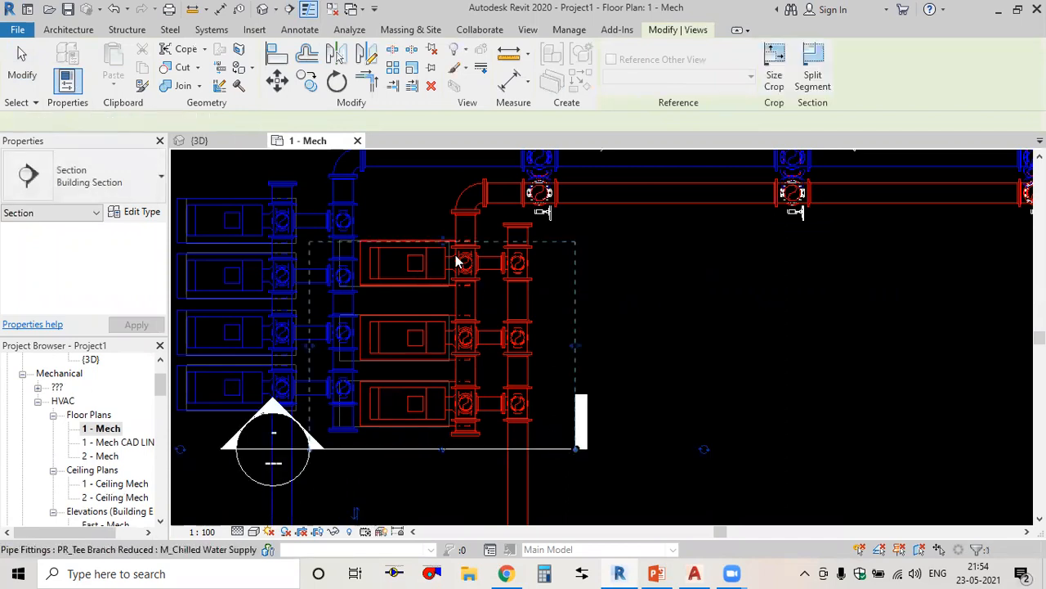
Shorten the new section's view depth so it covers only the lowest red pump.
drag(441, 300, 442, 384)
scroll(441, 383, up, 2)
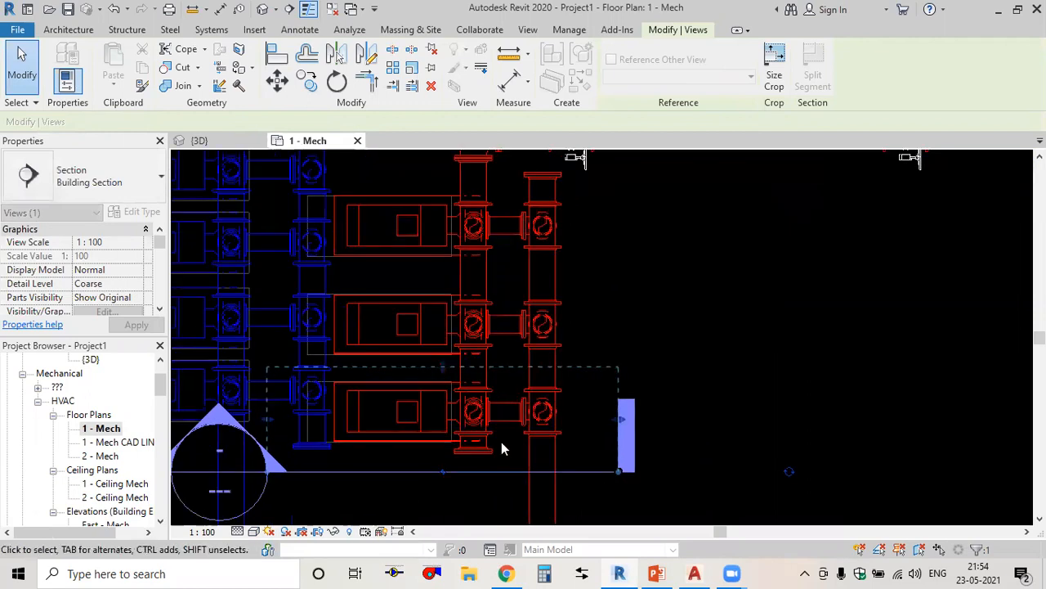
key(Escape)
Open the view of the new section and set its detail level to Fine.
click(497, 469)
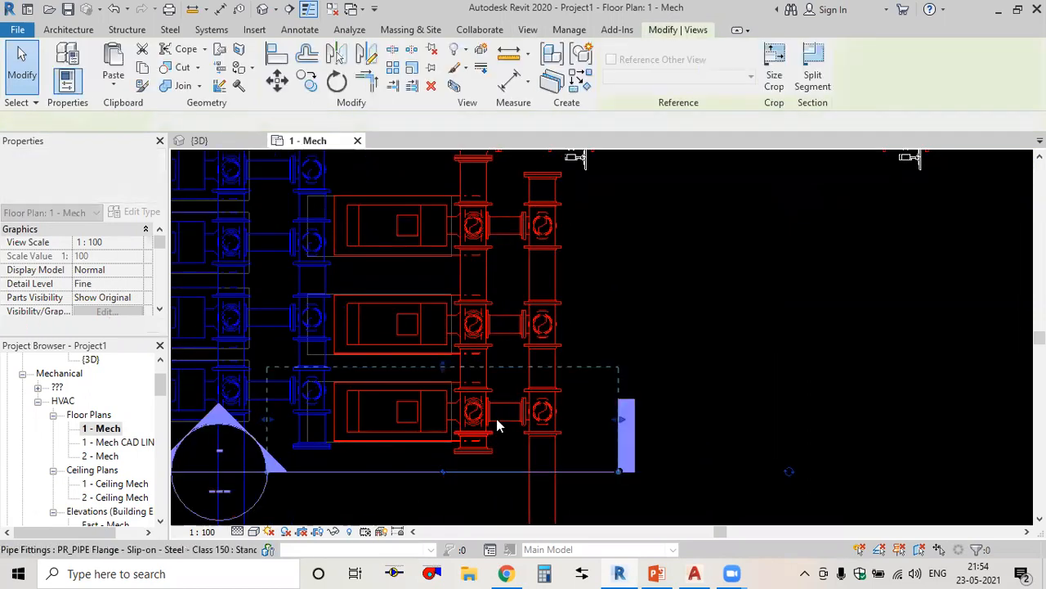
right_click(490, 473)
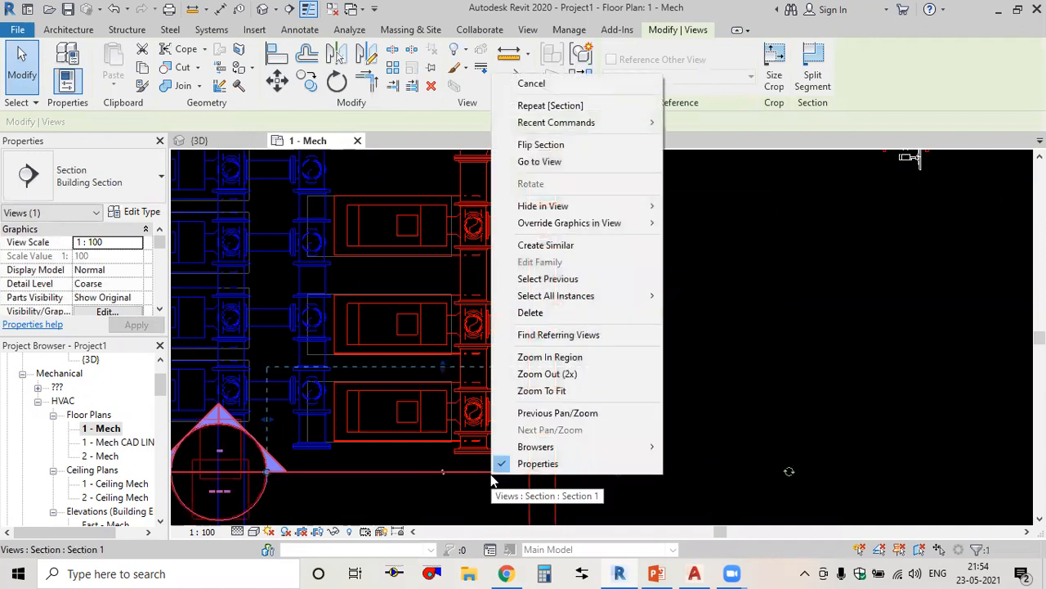
click(543, 161)
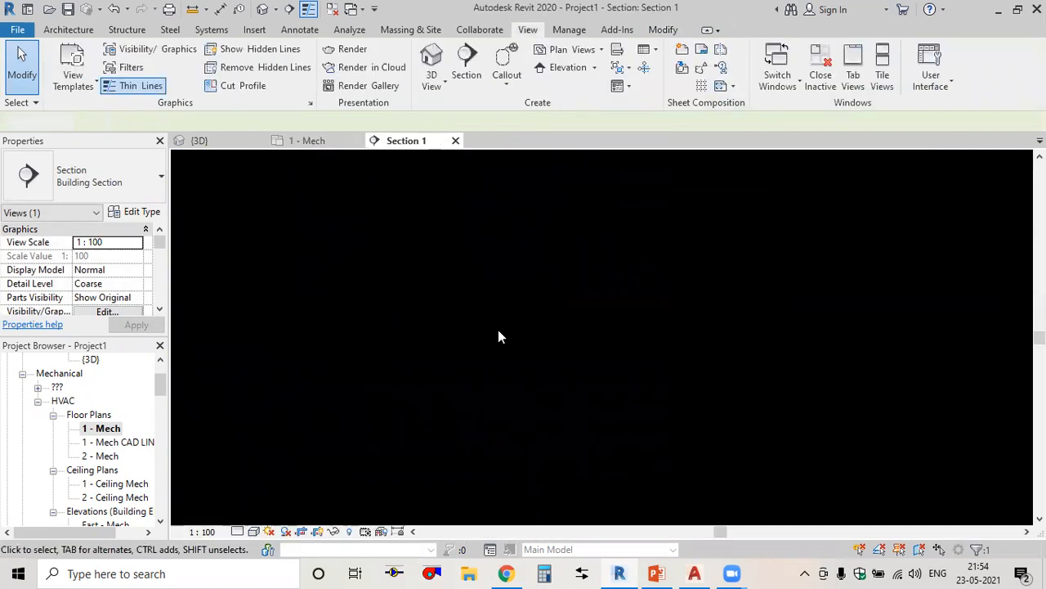
click(237, 531)
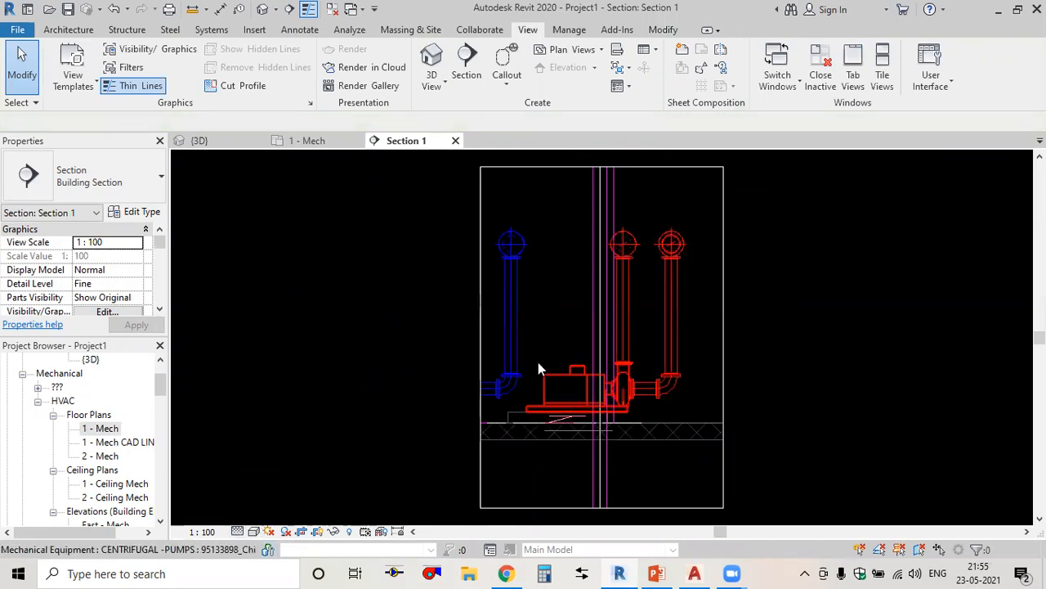
Look over the 1 - Mech CAD LINK floor plan and return to Section 1.
double_click(137, 446)
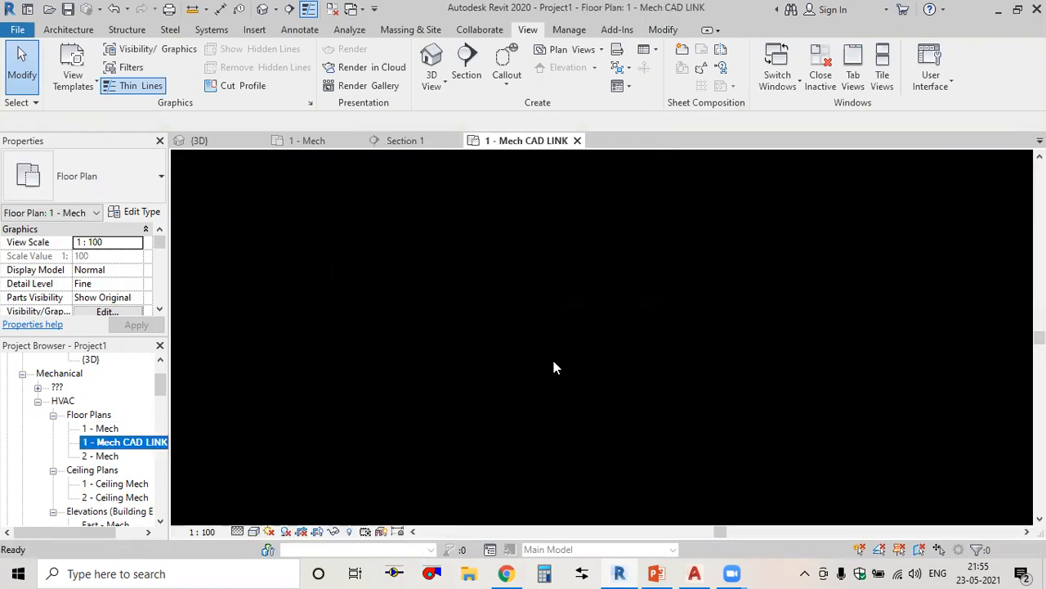
scroll(430, 319, up, 10)
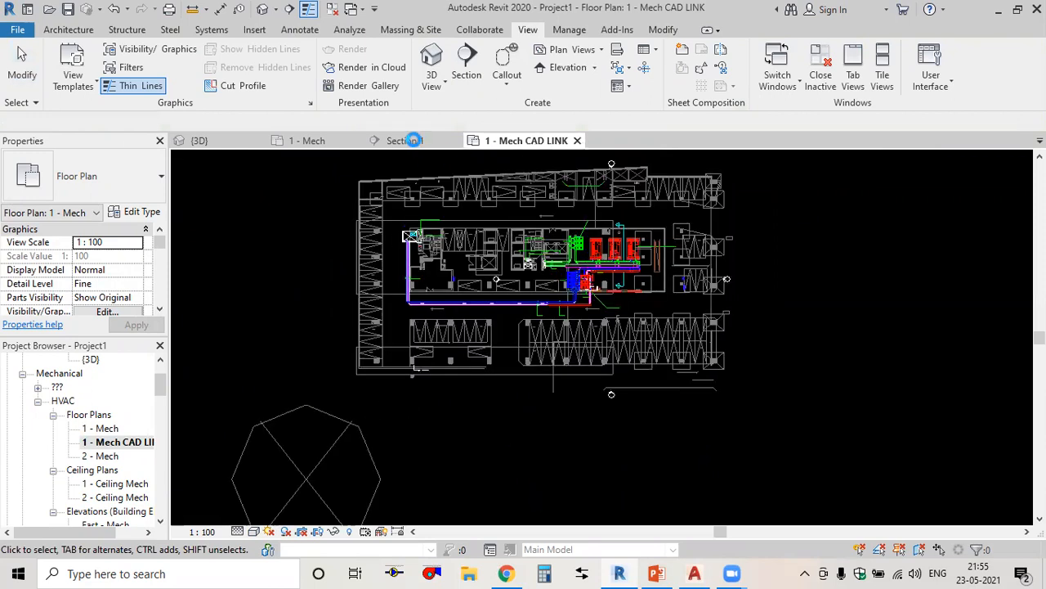
click(413, 142)
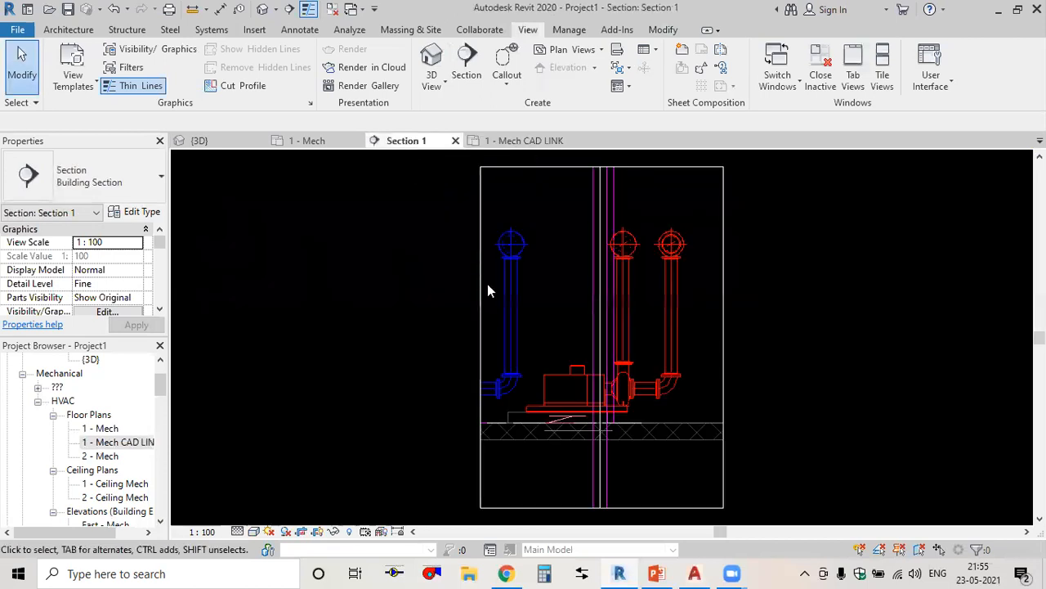
Turn off the imported CAD drawing in Section 1 through the view's visibility/graphics overrides.
key(v)
key(g)
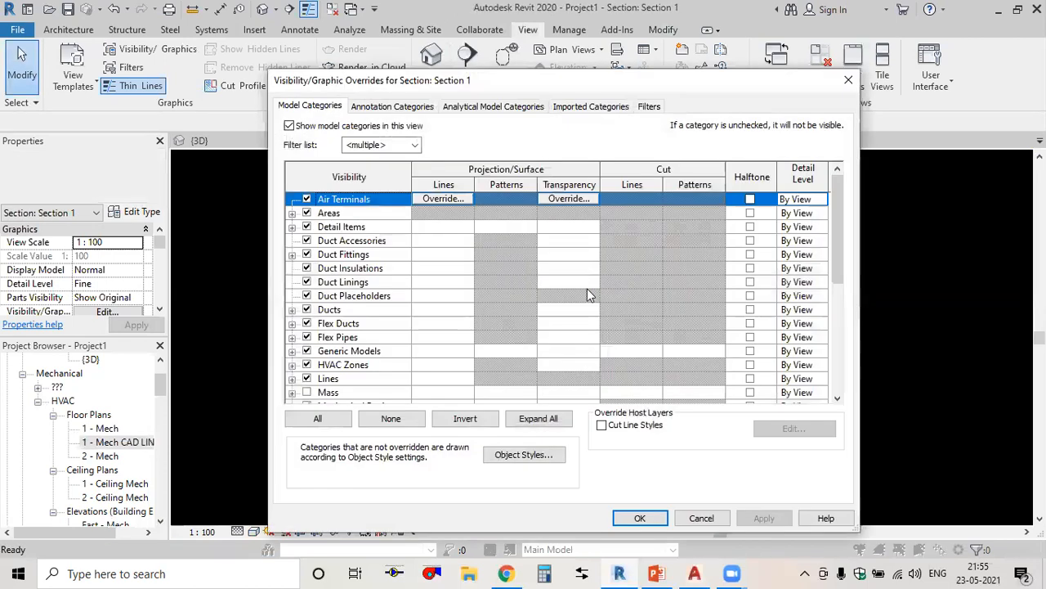
click(574, 109)
click(307, 175)
click(642, 518)
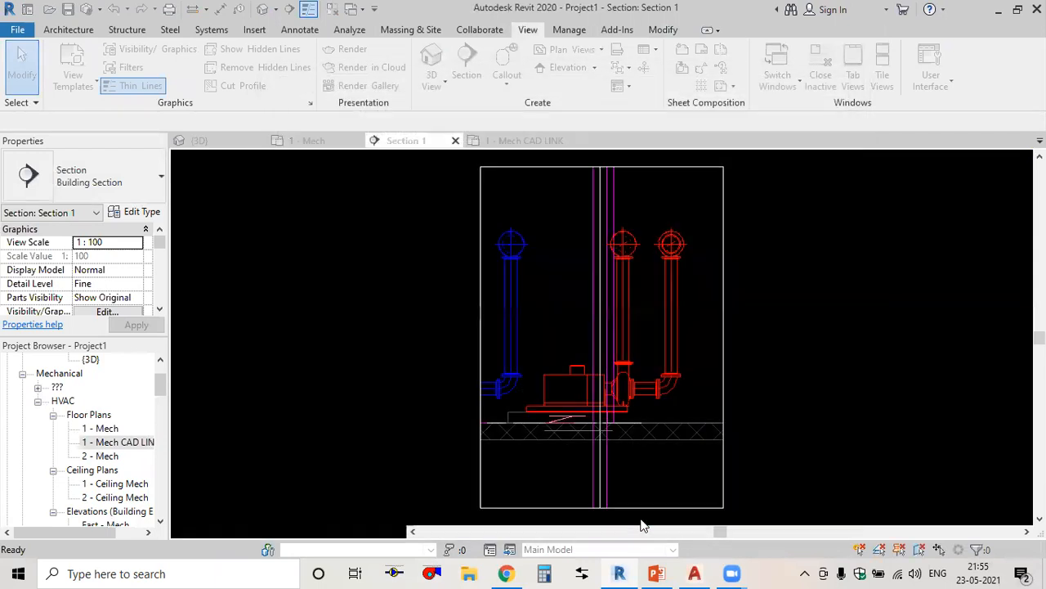
Close the 1 - Mech CAD LINK and 1 - Mech views and tile Section 1 beside the 3D view.
scroll(646, 397, down, 3)
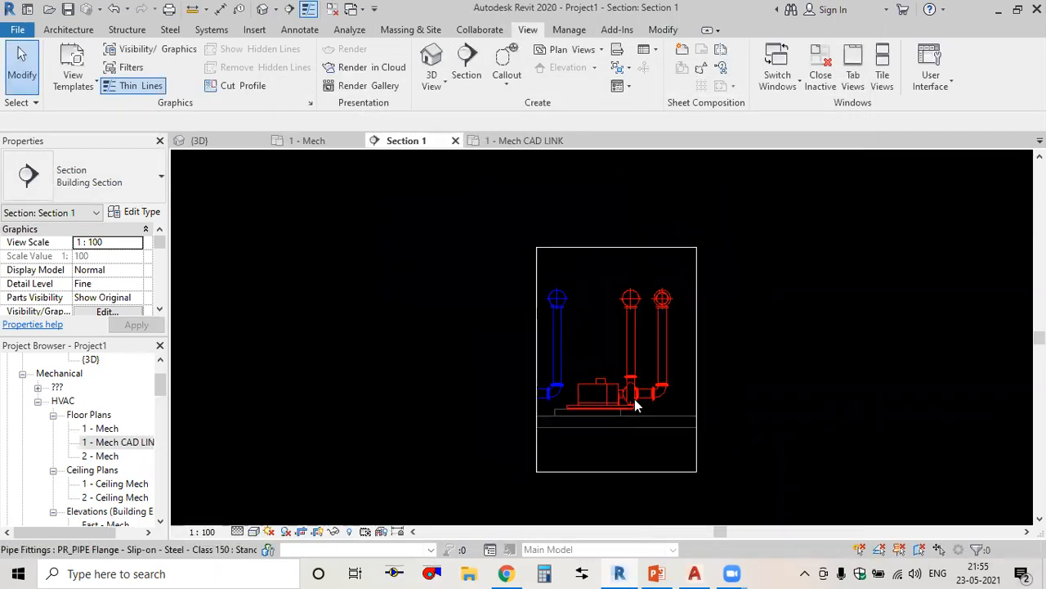
scroll(655, 421, up, 1)
middle_drag(755, 389, 646, 381)
click(533, 143)
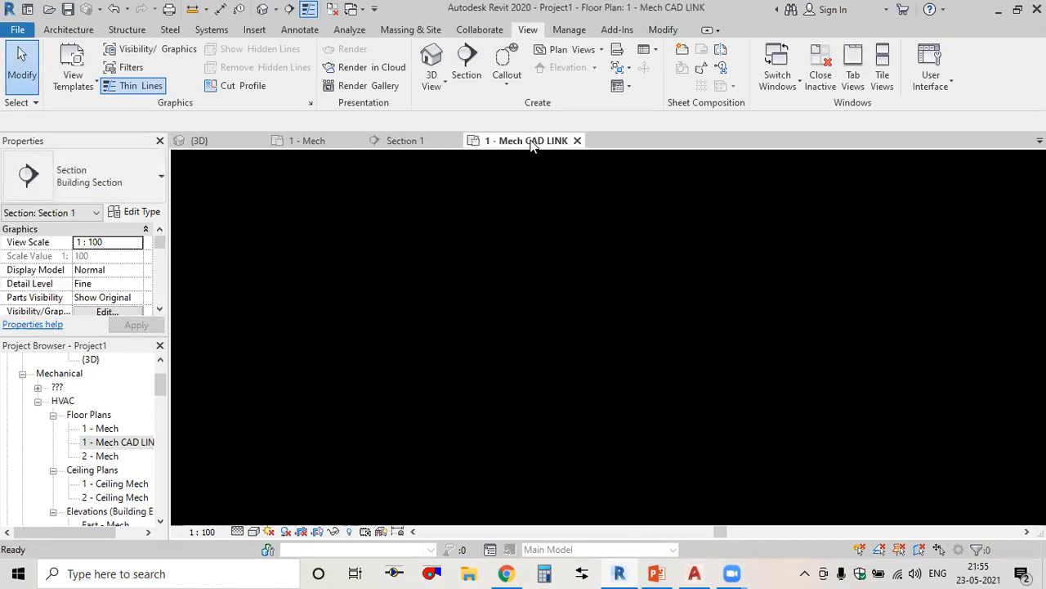
click(577, 141)
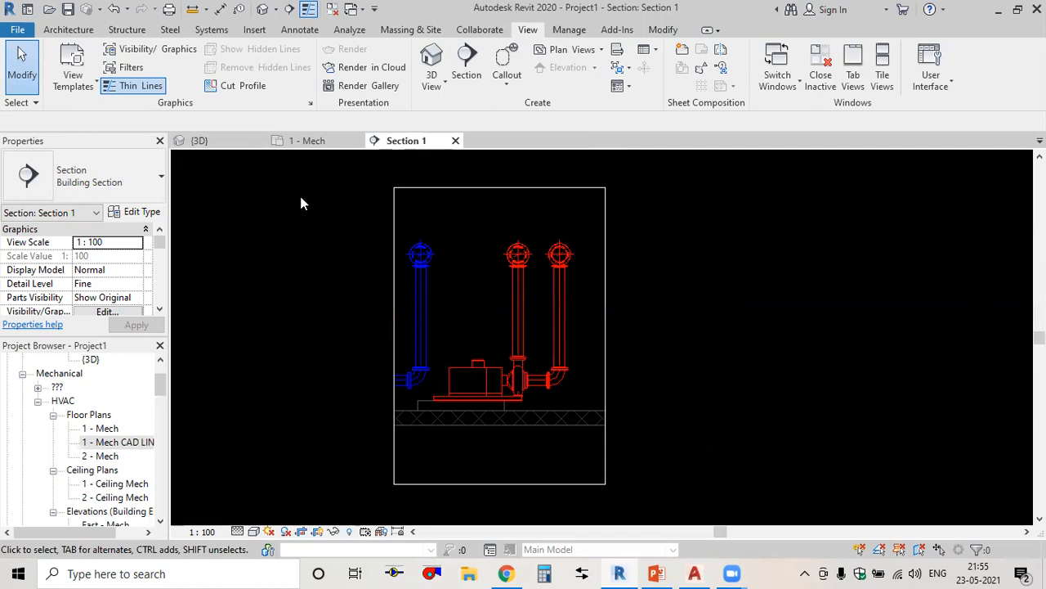
click(357, 141)
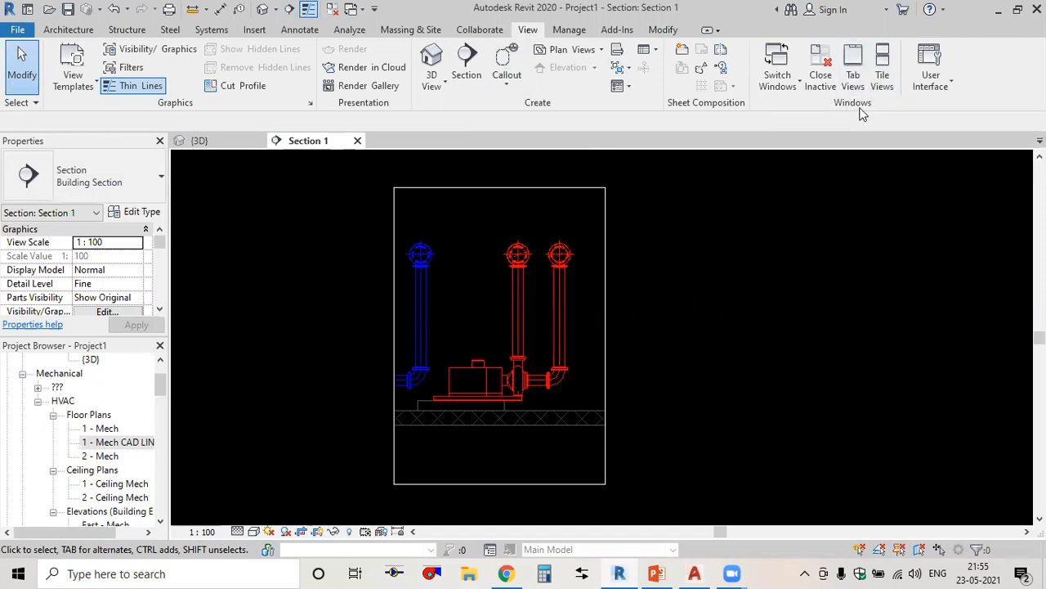
click(882, 70)
middle_drag(428, 392, 341, 454)
scroll(372, 404, up, 4)
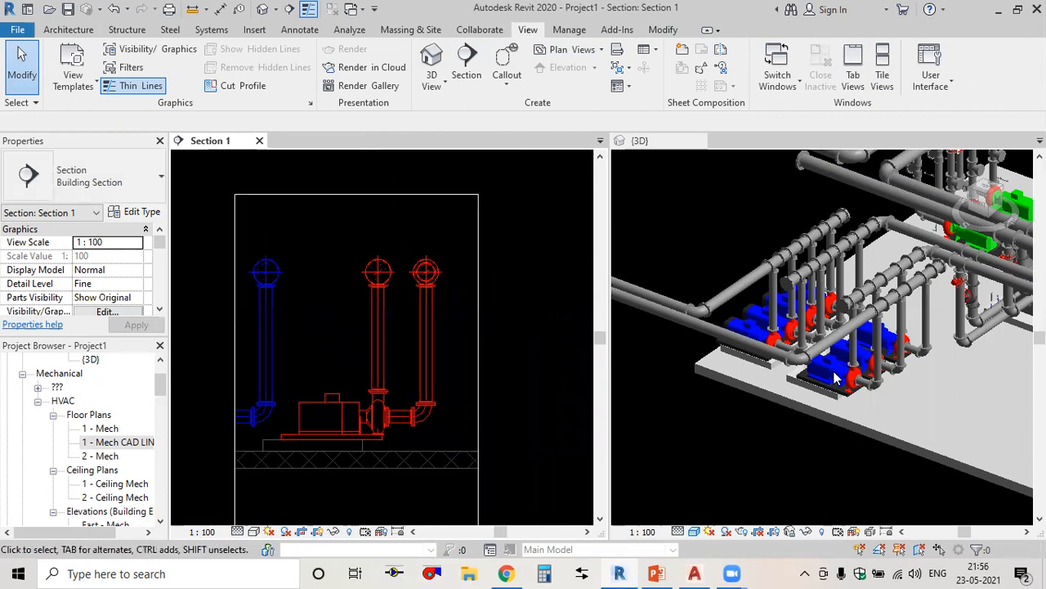
Examine the nearest pumps and their pipe connections in the 3D view, then make Section 1 active.
scroll(834, 371, up, 5)
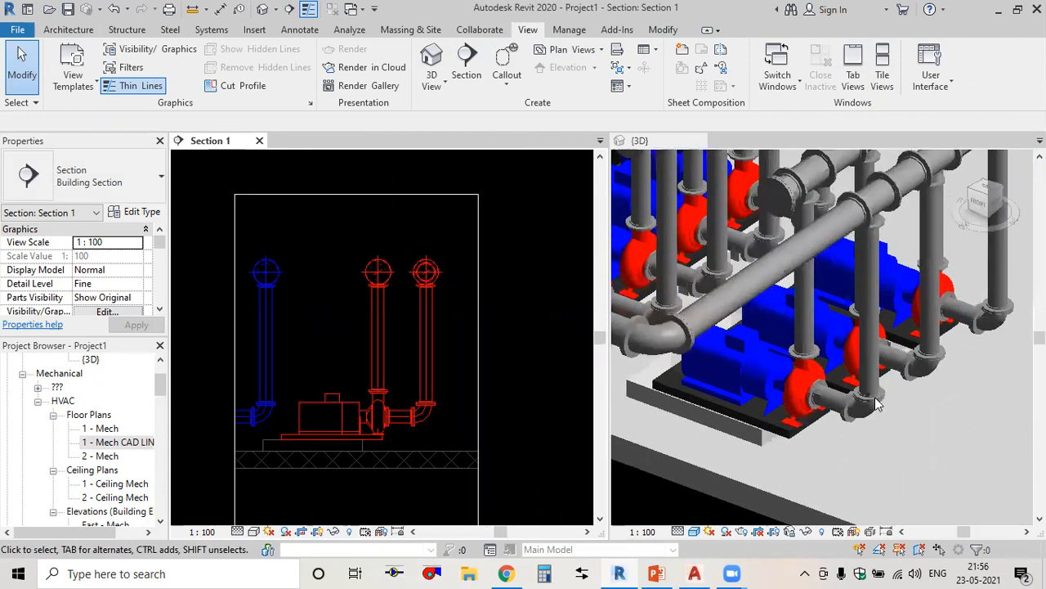
click(818, 466)
scroll(812, 427, down, 1)
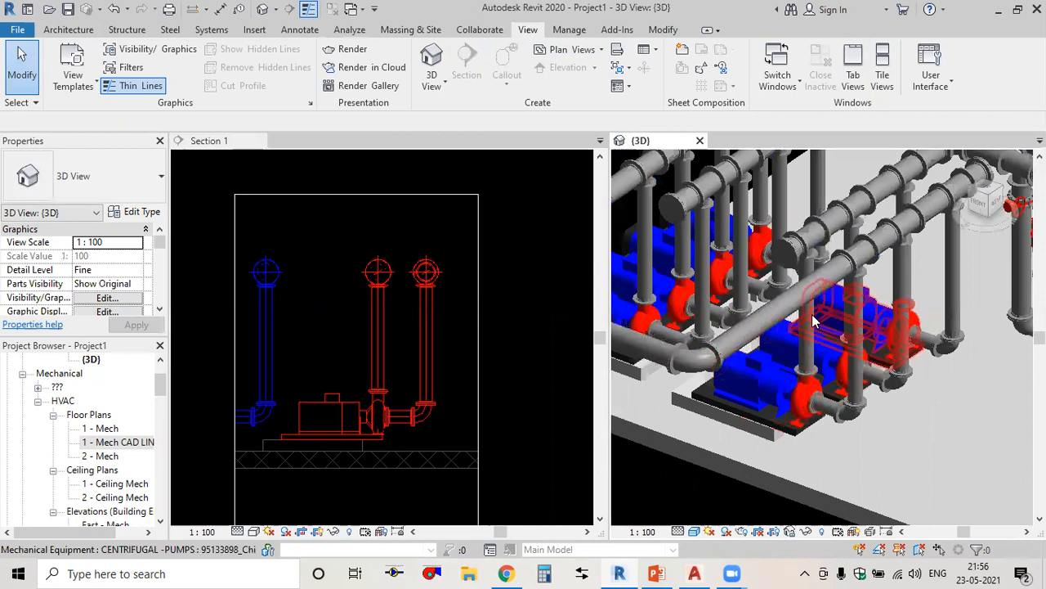
scroll(813, 321, up, 3)
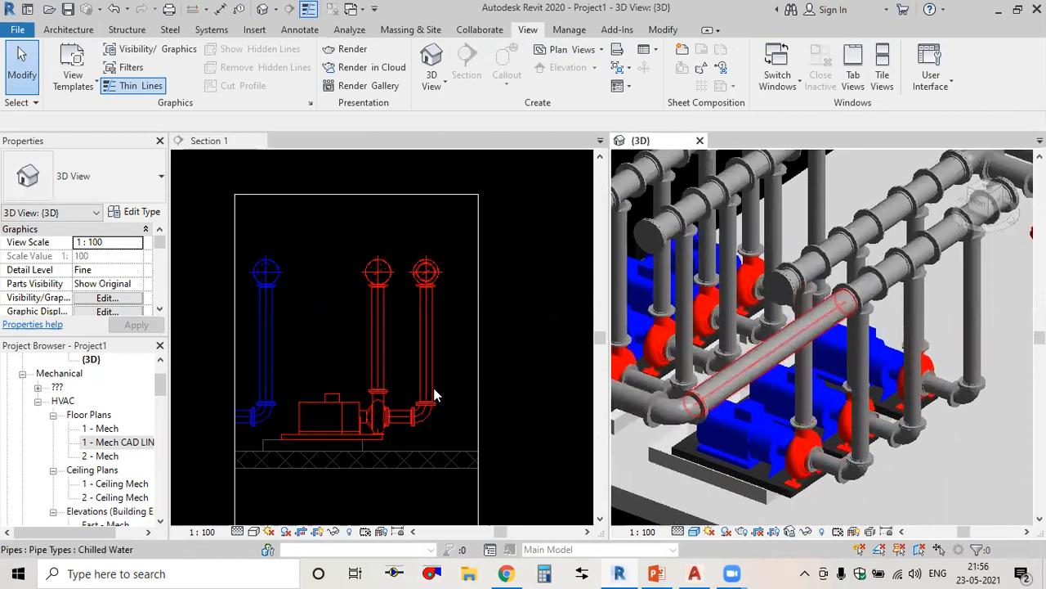
click(431, 419)
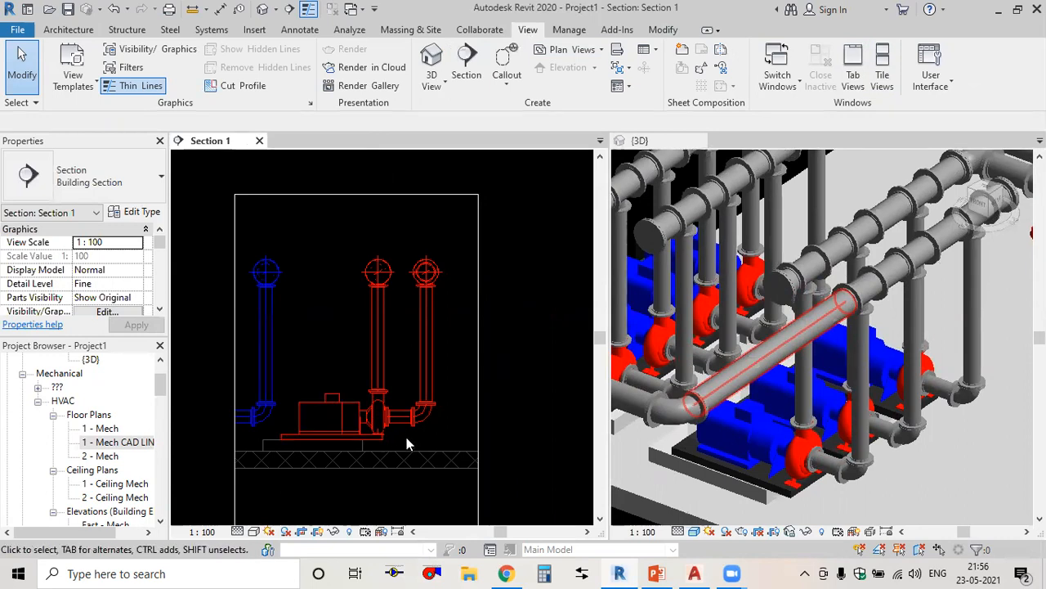
Switch to PowerPoint and study the Chilled Water Pump Hook Up slide full screen.
click(657, 573)
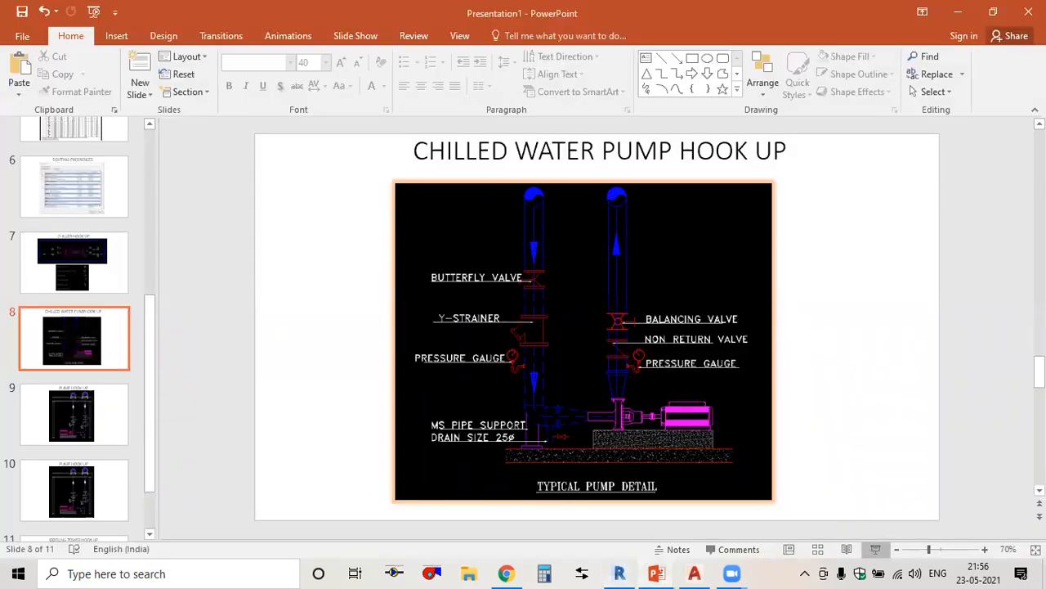
click(875, 548)
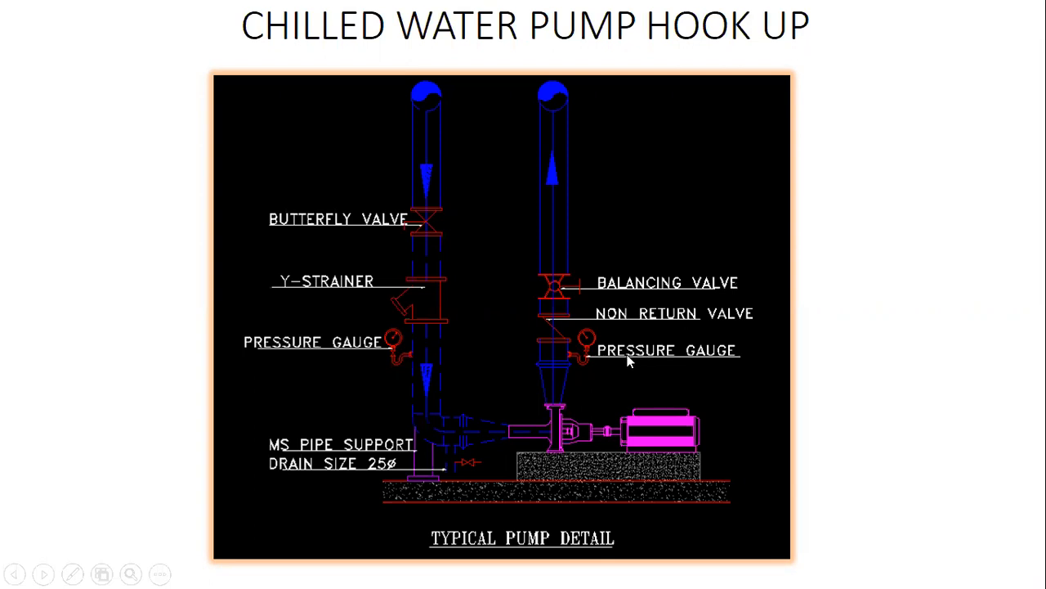
key(Escape)
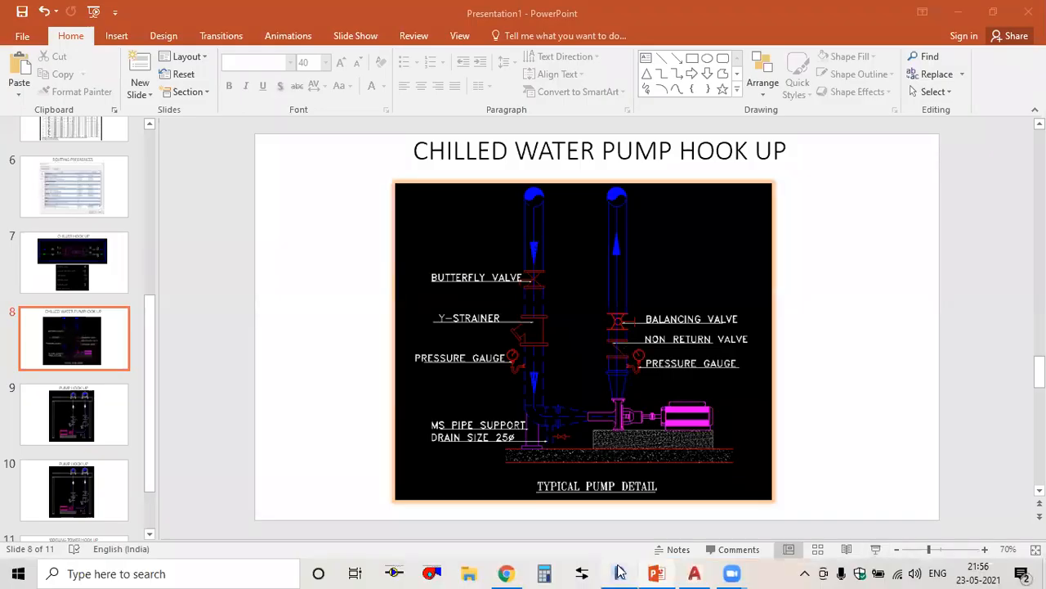
Switch back to Revit and examine the pump's horizontal inlet pipe and elbow in Section 1.
click(618, 573)
scroll(381, 373, up, 3)
middle_drag(427, 374, 423, 429)
scroll(423, 425, up, 4)
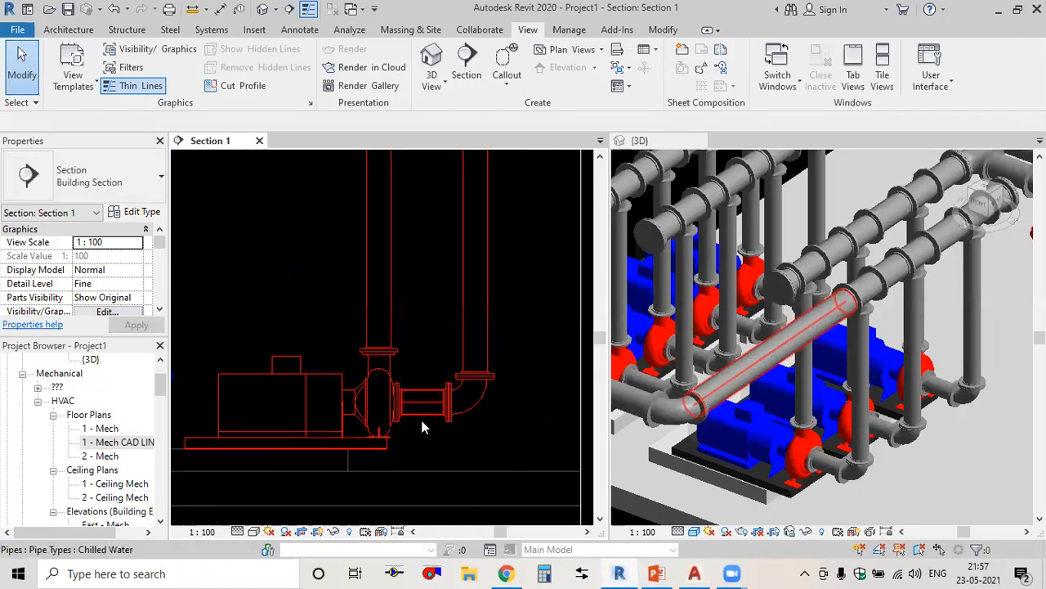
scroll(422, 421, up, 2)
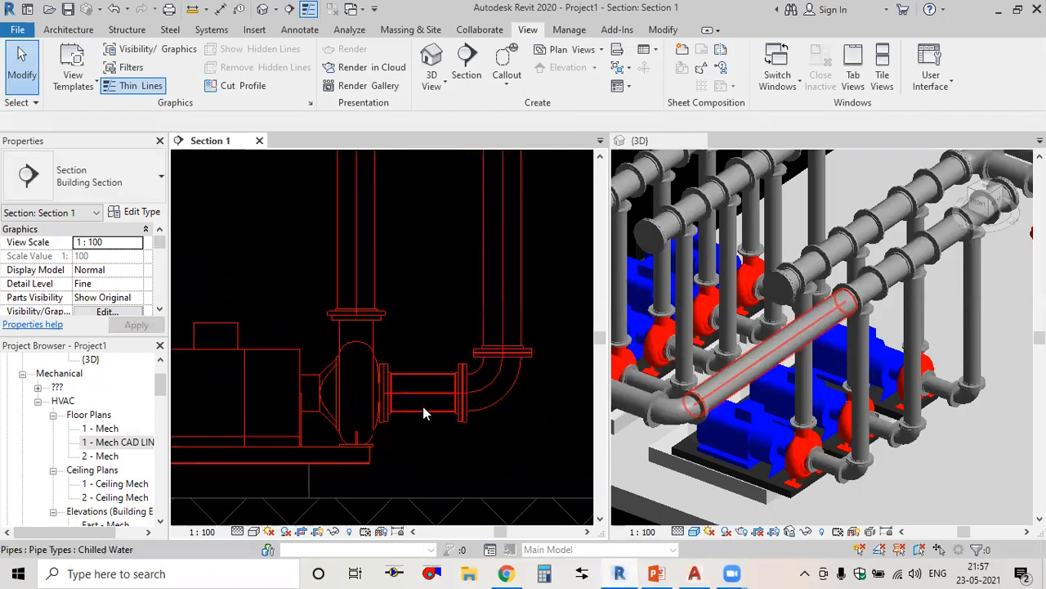
scroll(418, 421, up, 1)
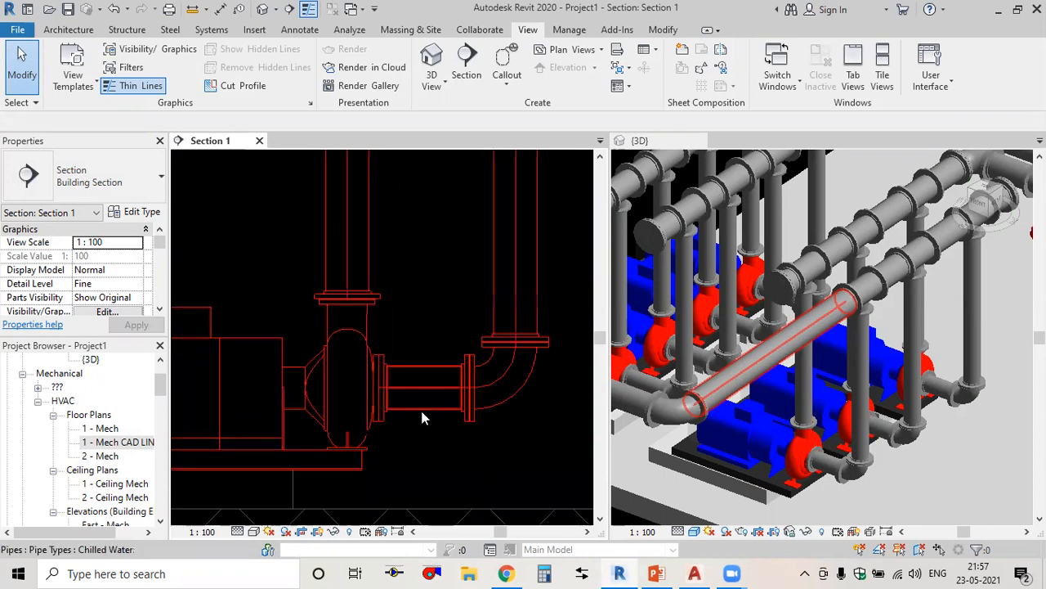
scroll(421, 425, up, 2)
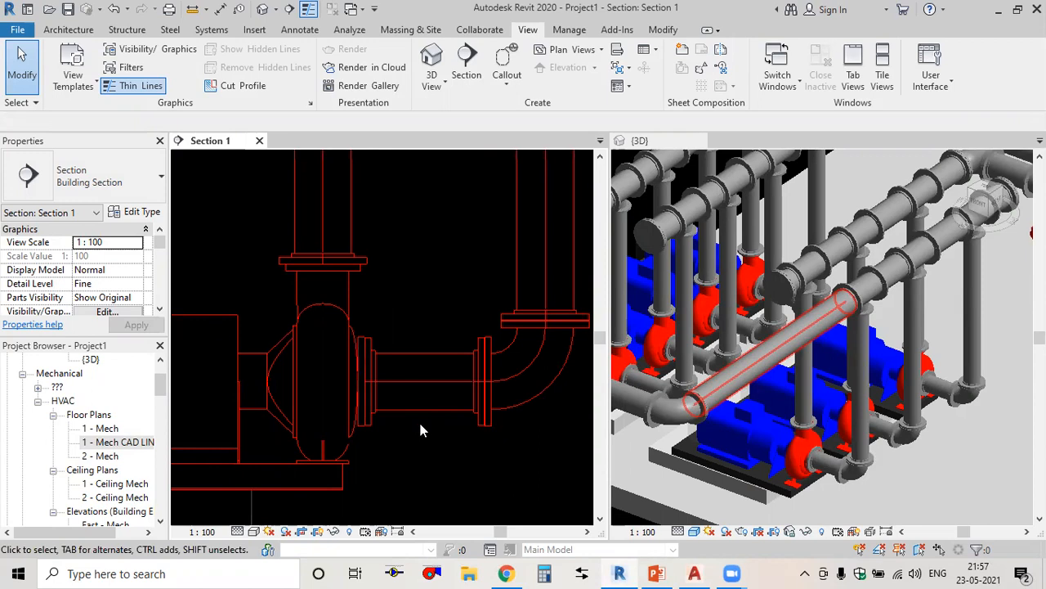
scroll(424, 432, down, 1)
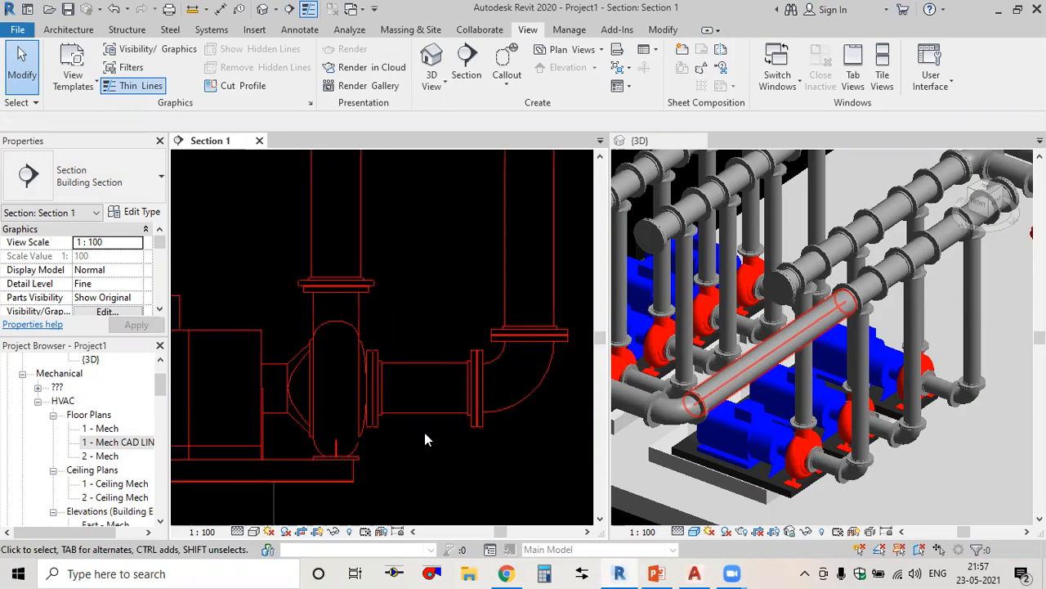
middle_drag(425, 432, 448, 419)
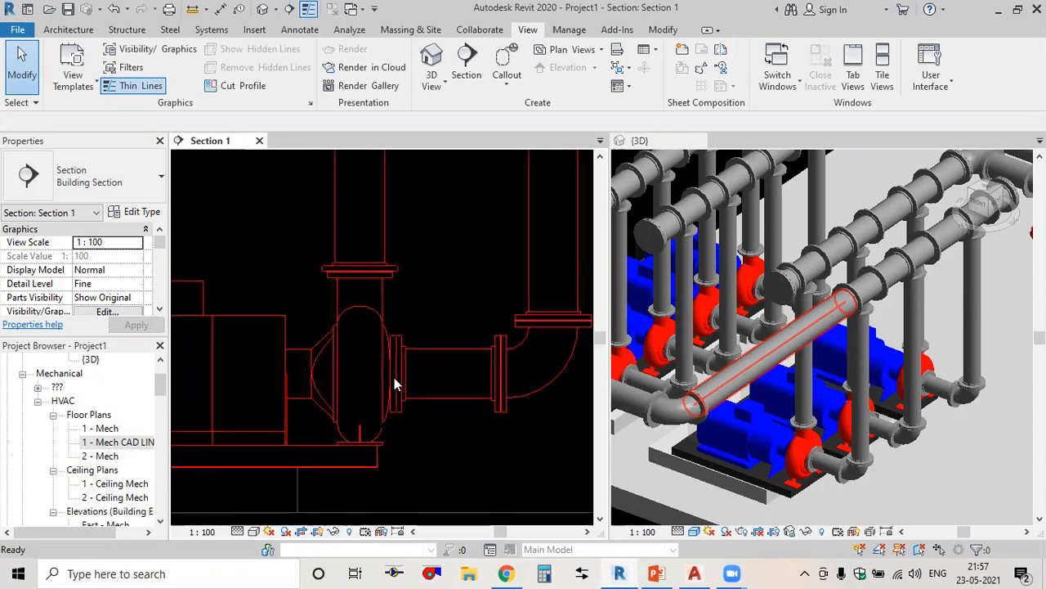
Draw a vertical 20 mm Standard pipe about 200 mm long below the pump's horizontal inlet pipe in Section 1.
click(211, 30)
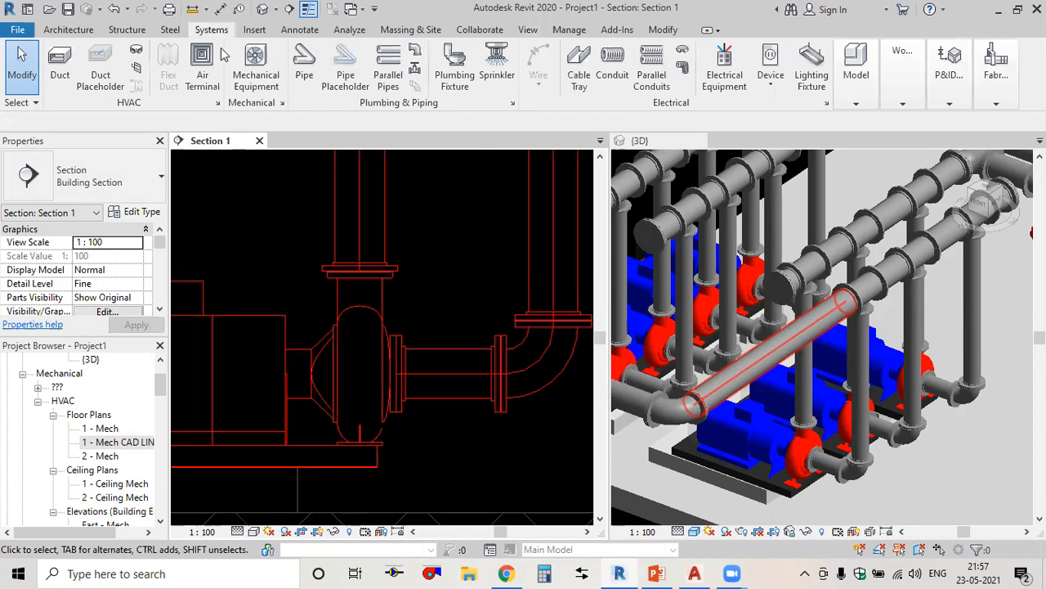
click(307, 78)
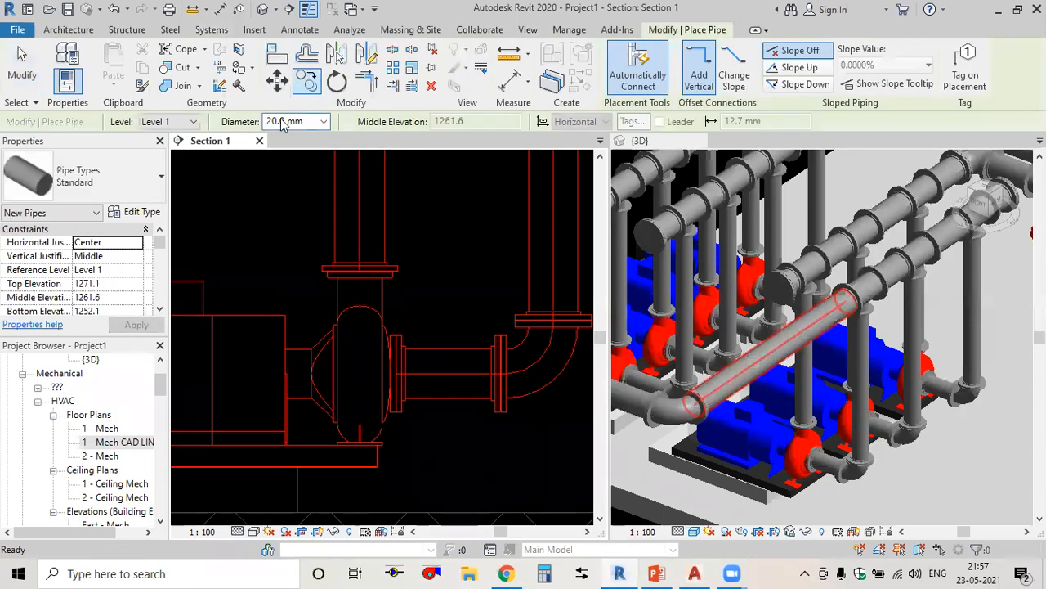
click(92, 188)
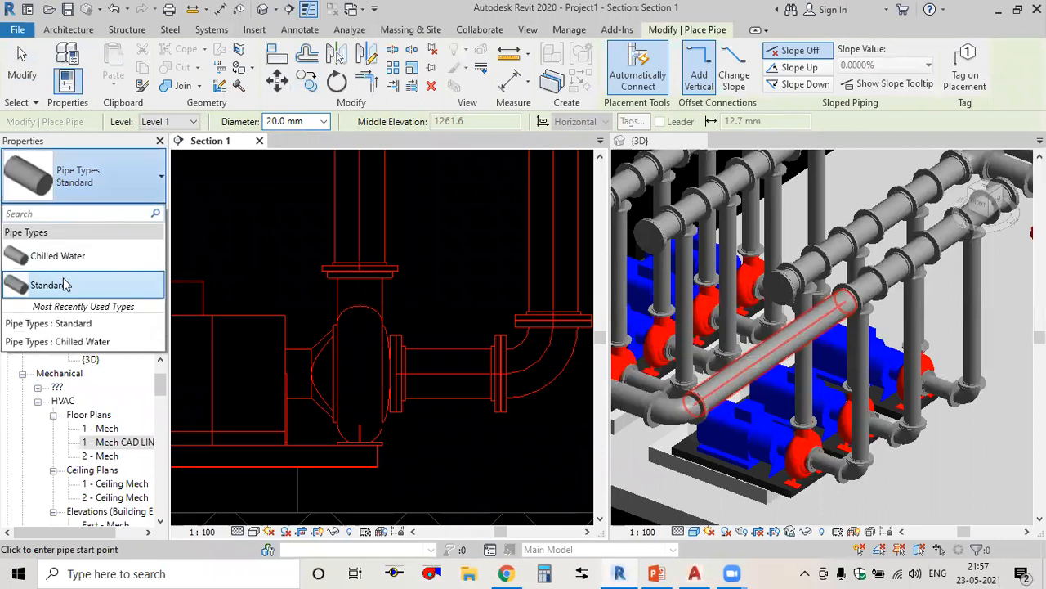
click(68, 282)
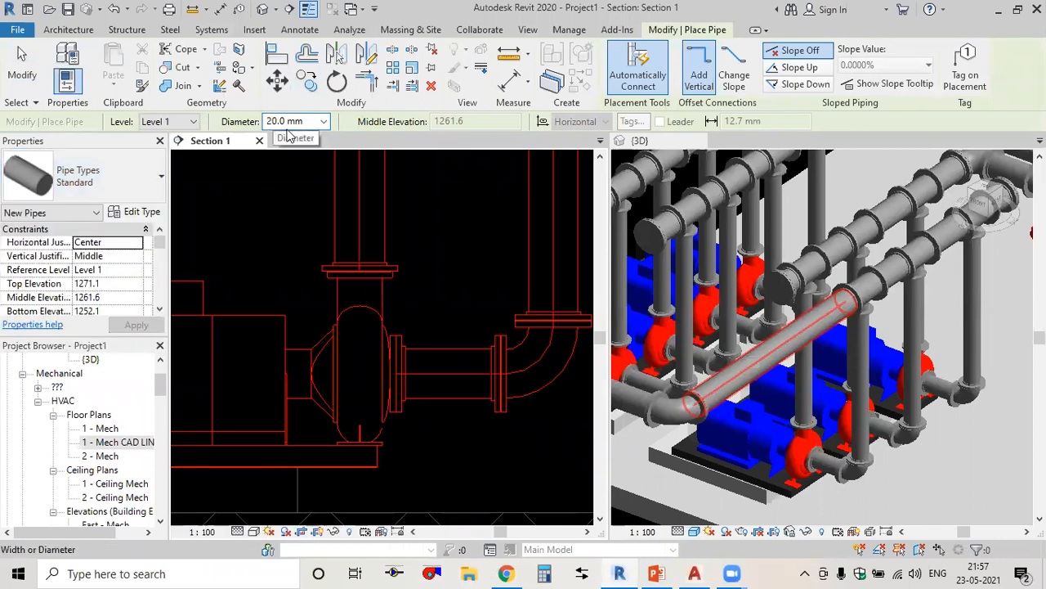
click(442, 464)
click(442, 425)
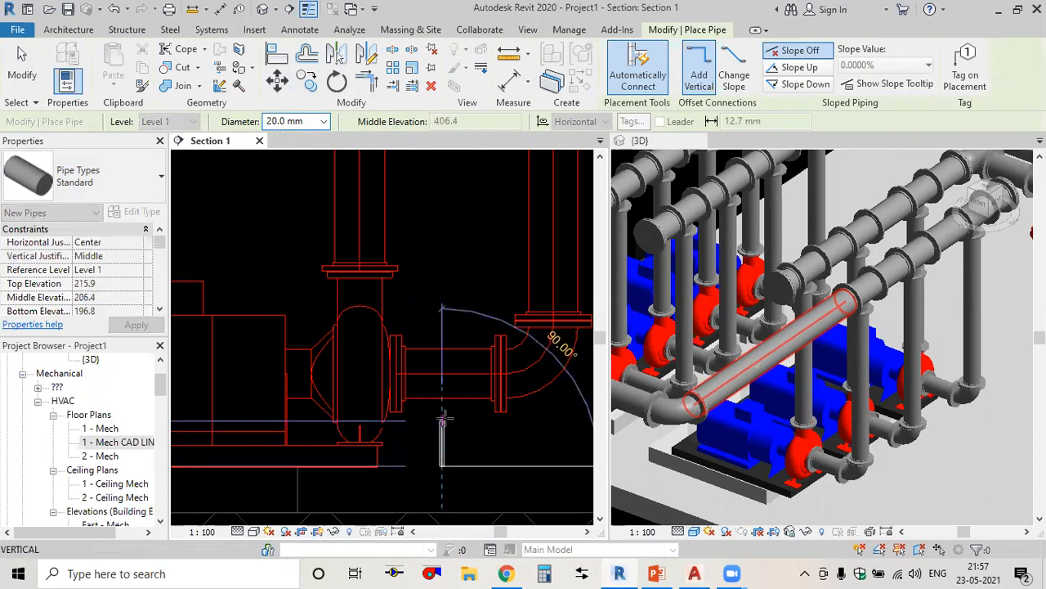
key(Escape)
key(Escape)
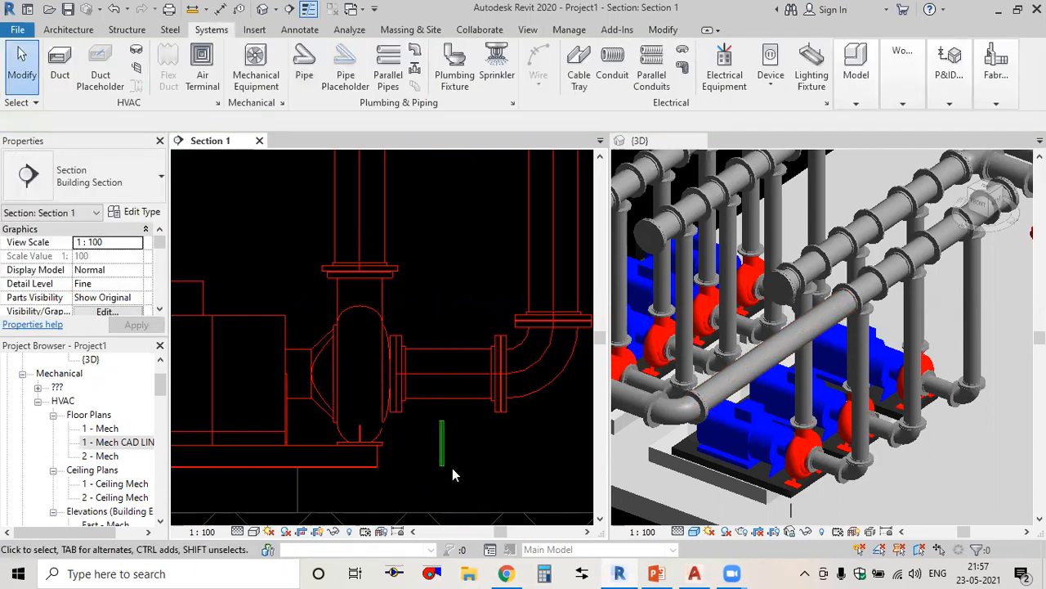
Change the system type of the small vertical pipe to Hydronic Return.
click(448, 460)
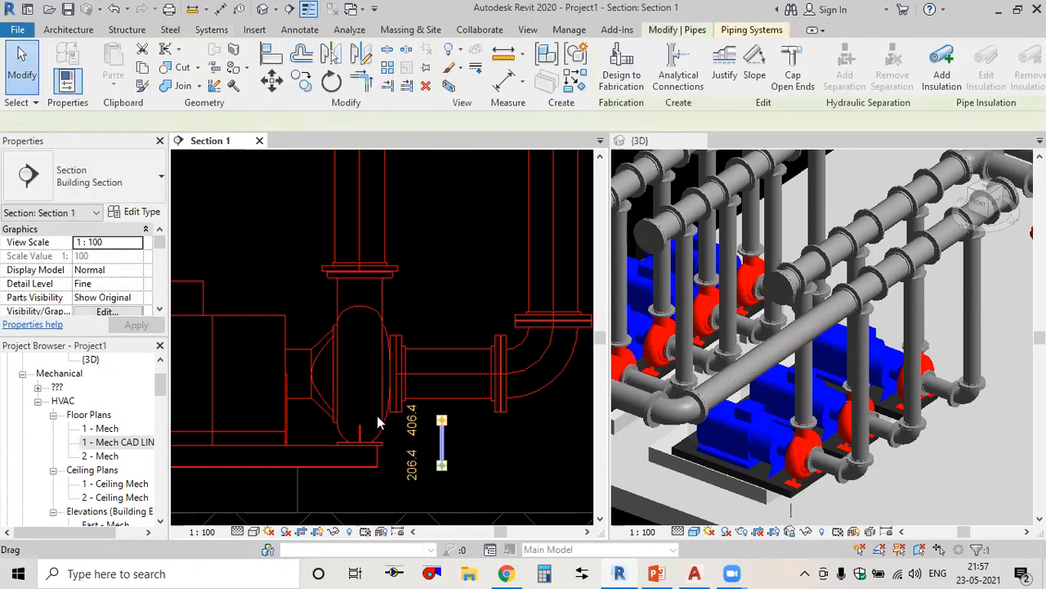
scroll(106, 282, down, 3)
scroll(106, 282, down, 5)
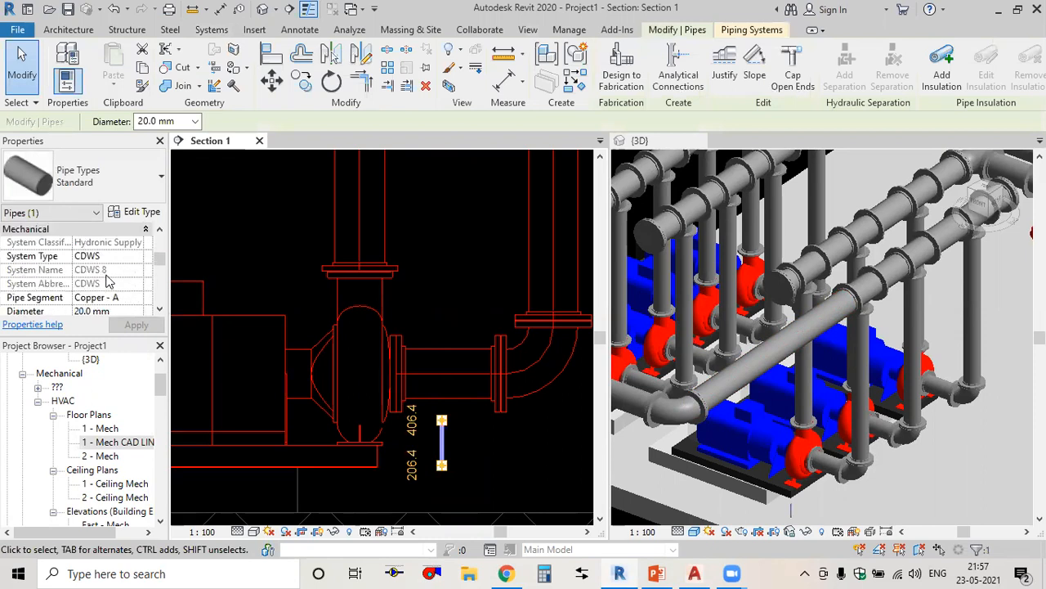
click(131, 256)
click(135, 256)
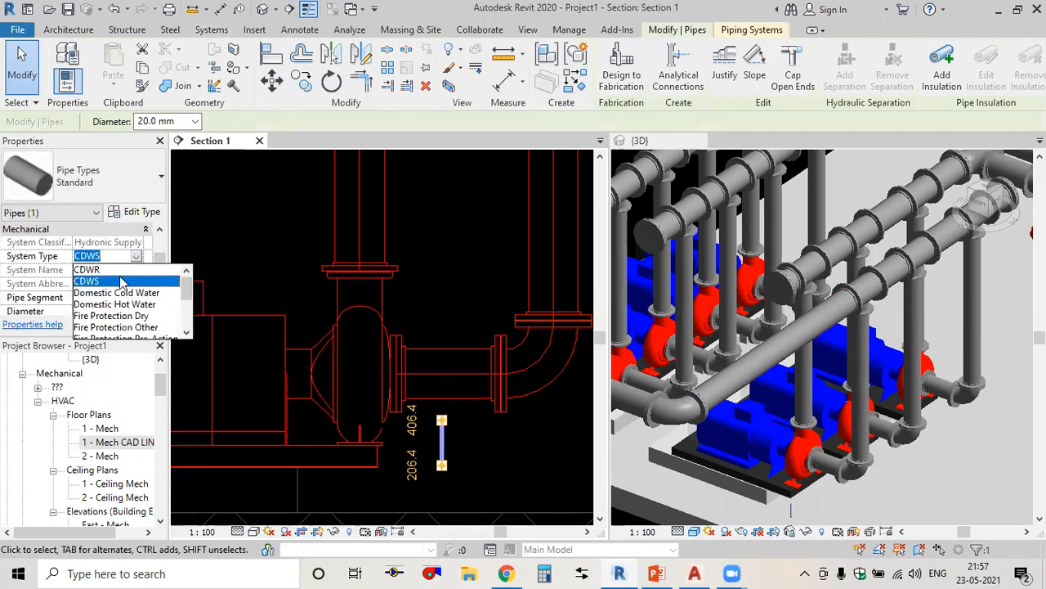
scroll(112, 286, down, 3)
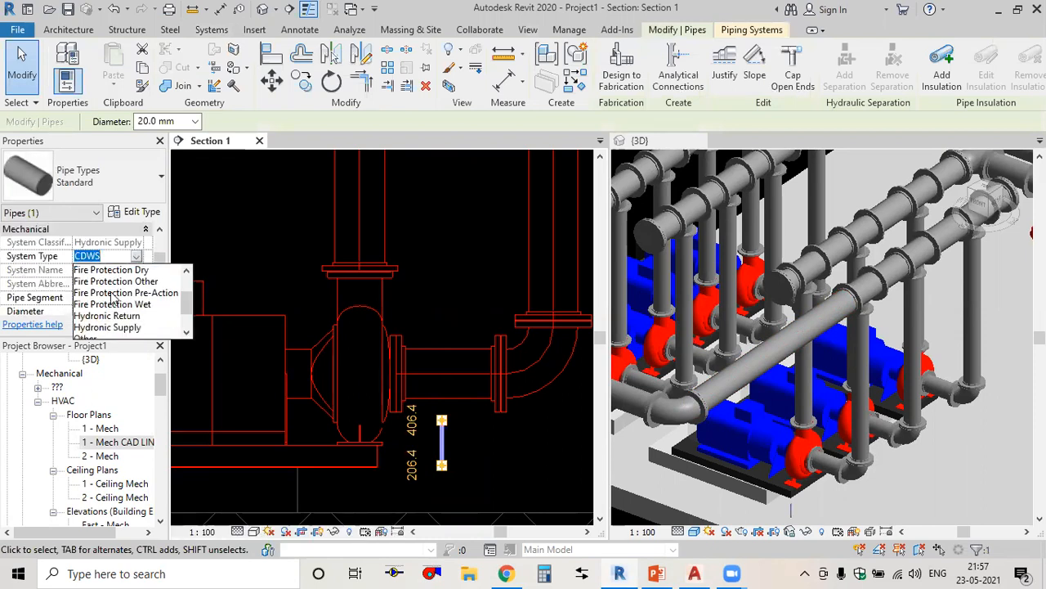
click(118, 282)
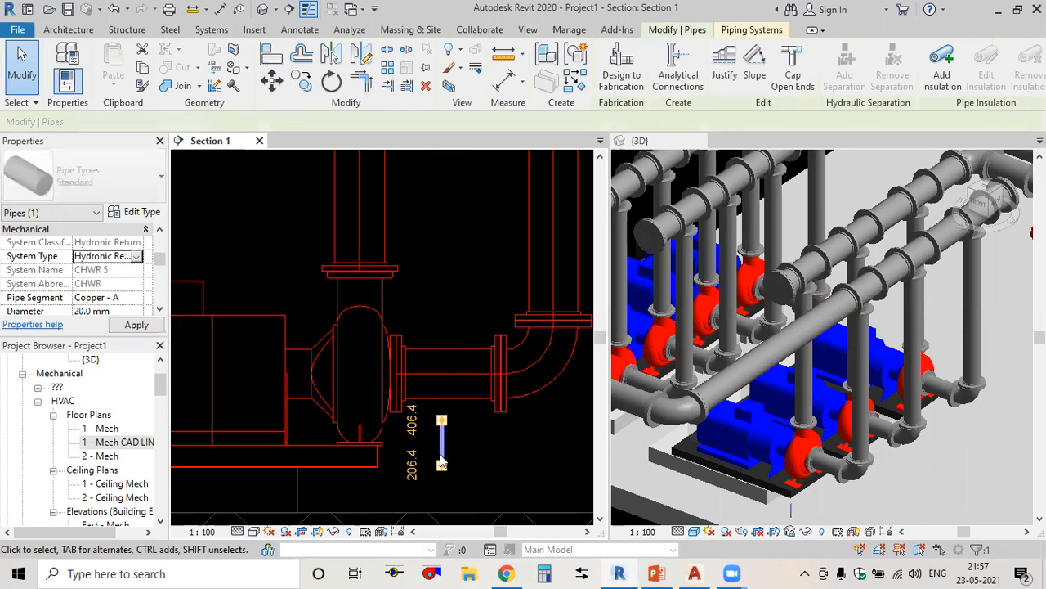
click(464, 444)
Try to extend the small vertical pipe's upper end to connect with the horizontal inlet pipe in Section 1.
scroll(462, 441, up, 1)
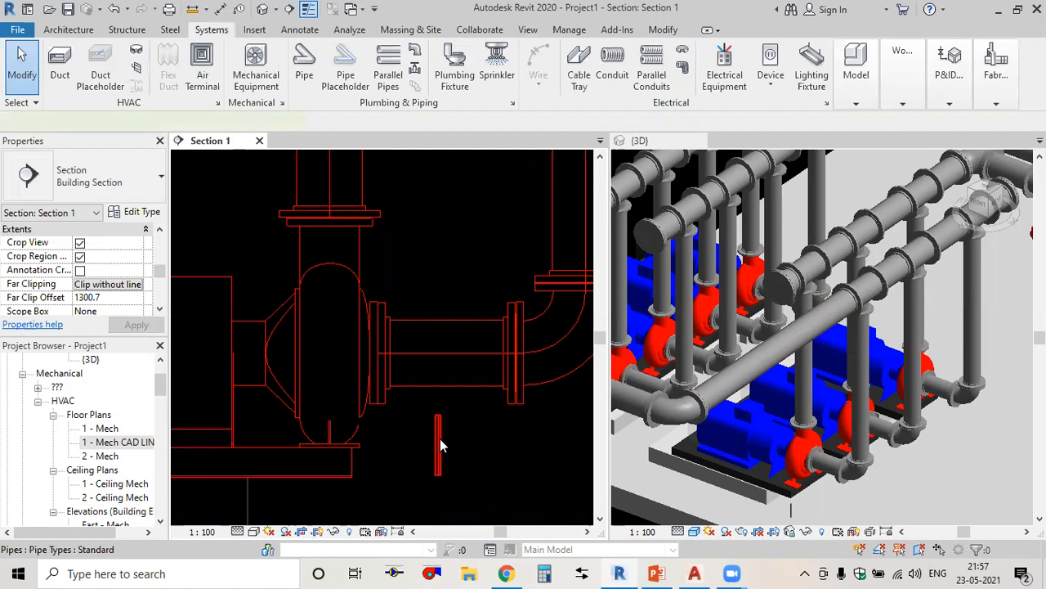
click(439, 445)
scroll(440, 440, up, 2)
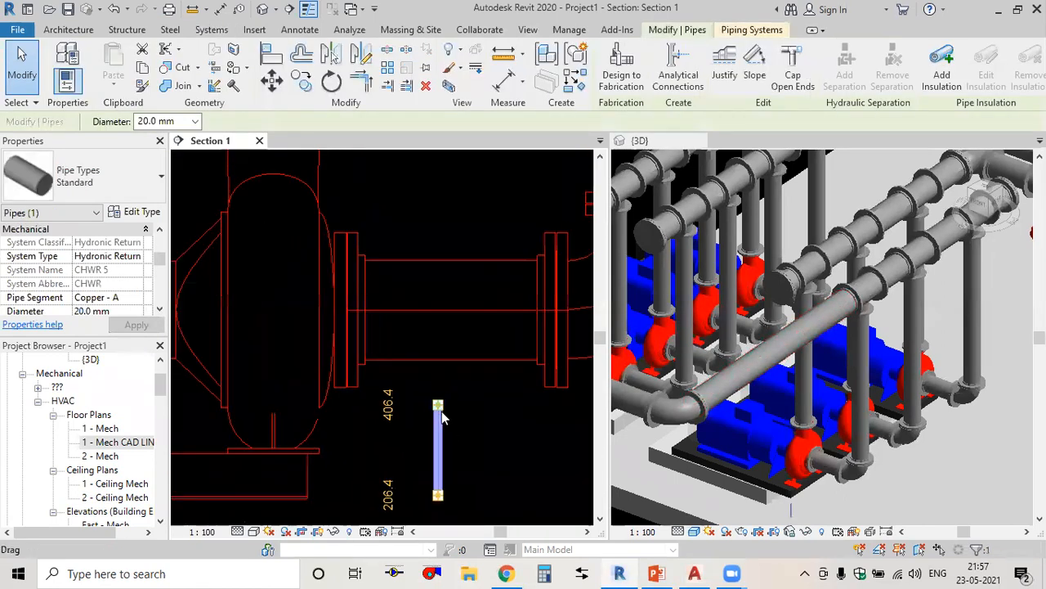
drag(438, 405, 439, 362)
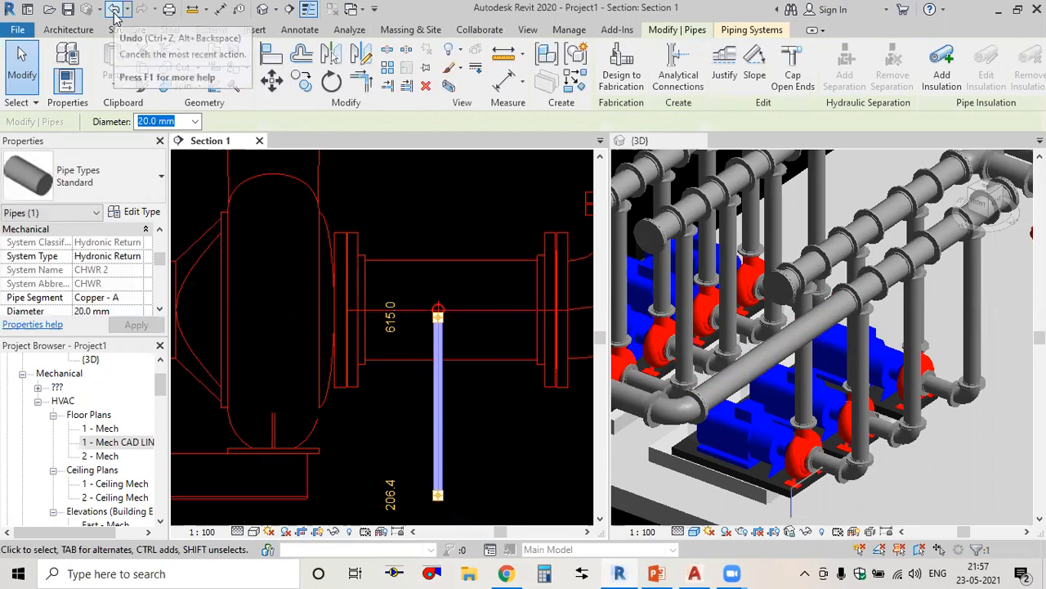
key(Escape)
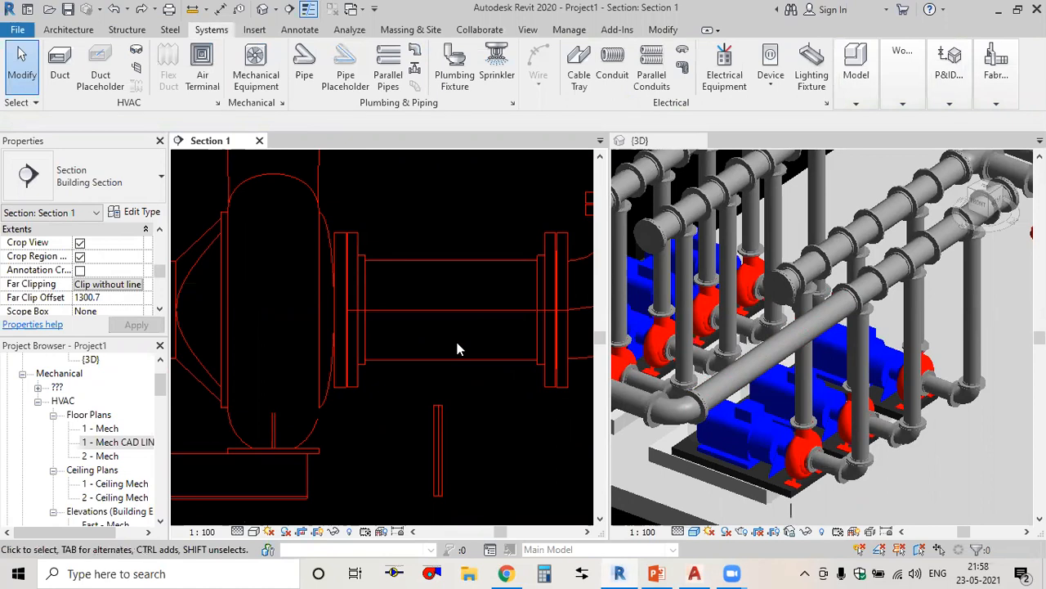
Move the small vertical pipe in the 1 - Mech plan onto the centreline of the nearest pump's horizontal inlet pipe.
drag(485, 457, 427, 409)
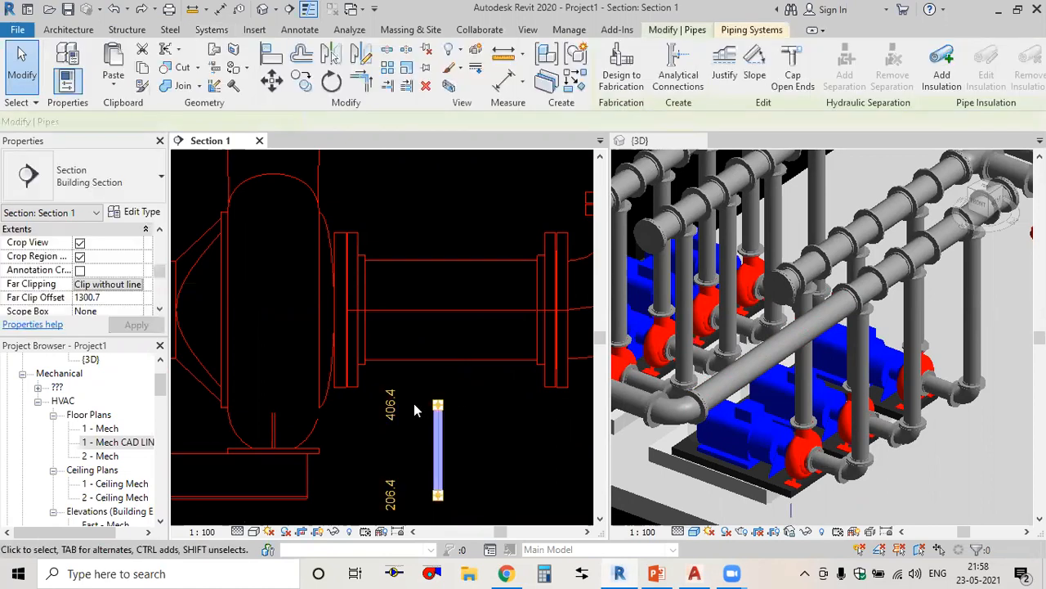
double_click(107, 429)
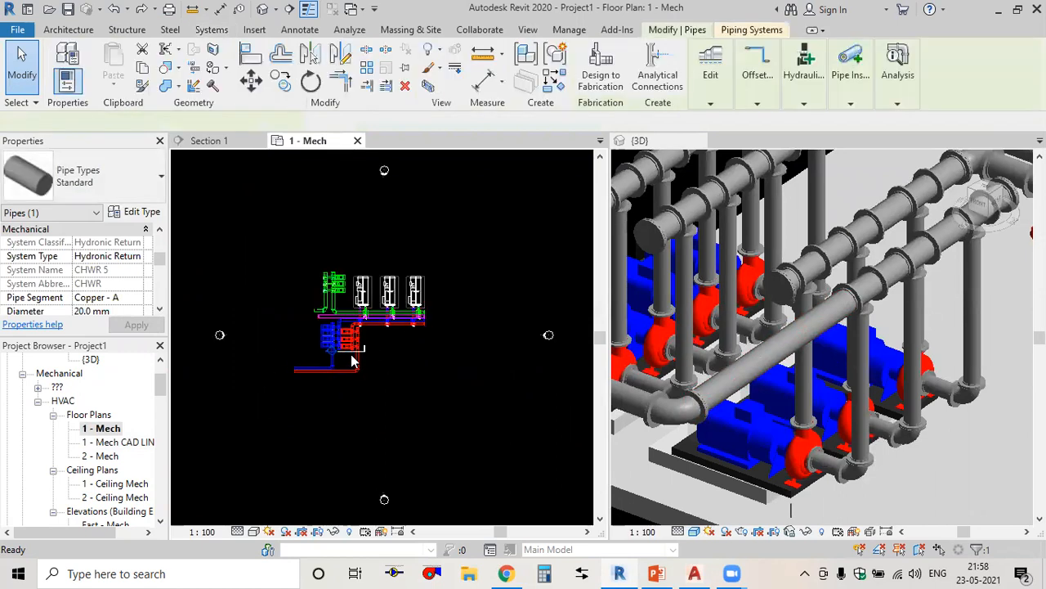
scroll(353, 359, up, 10)
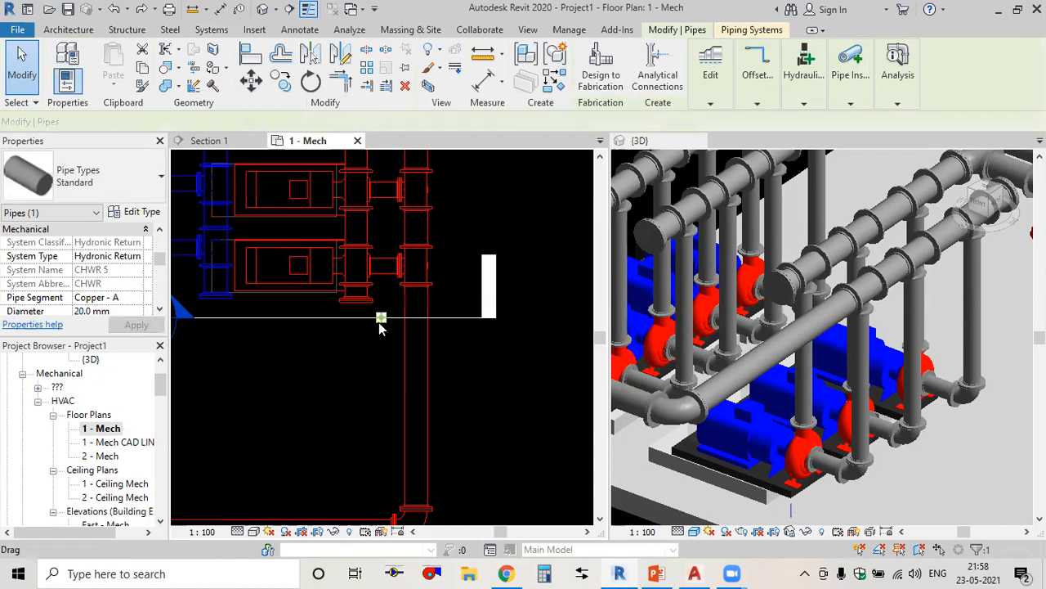
scroll(396, 282, up, 5)
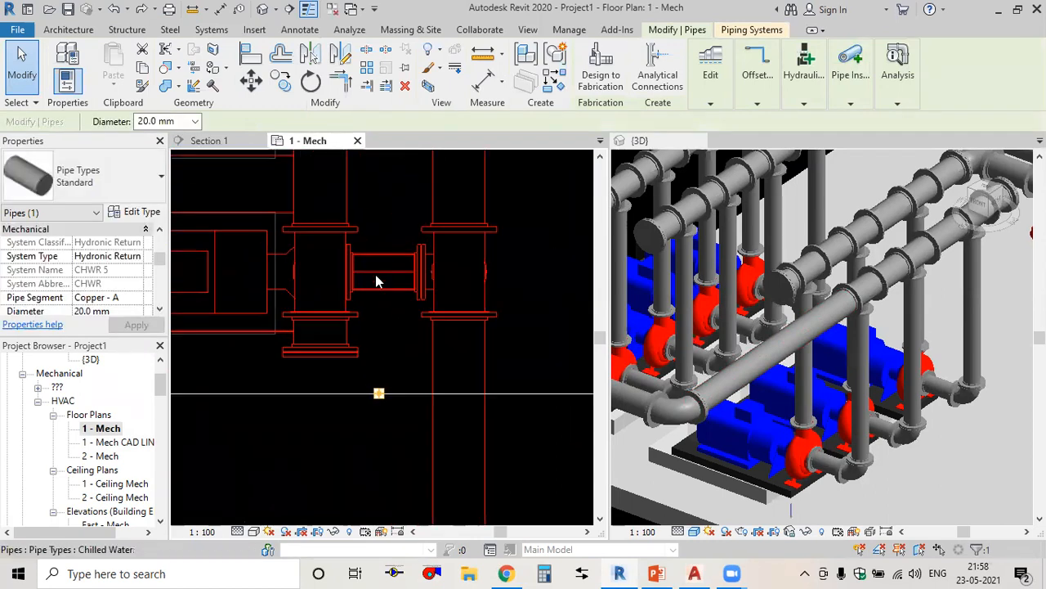
click(251, 79)
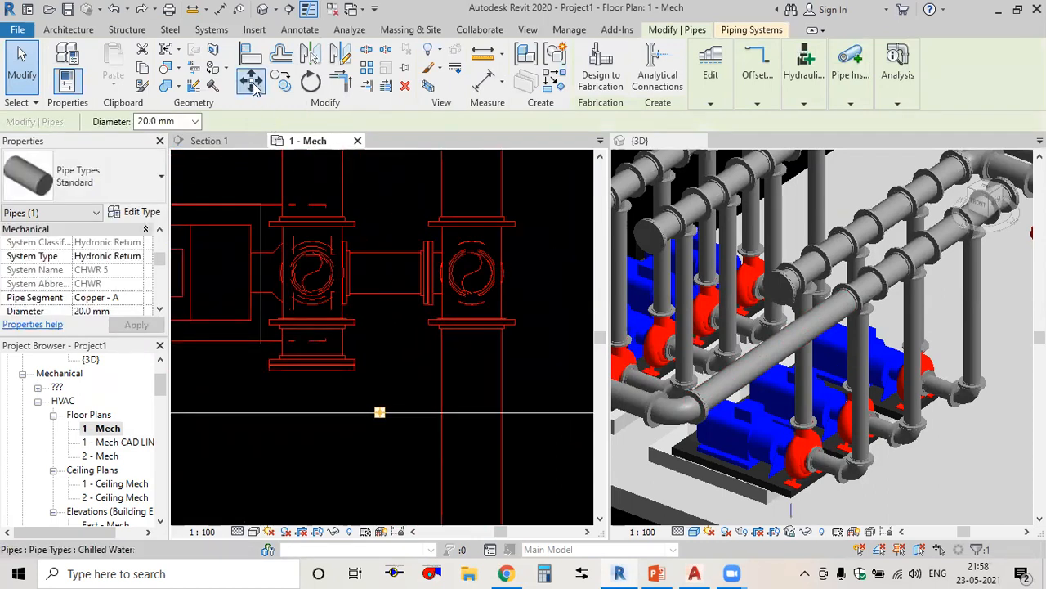
scroll(381, 415, up, 8)
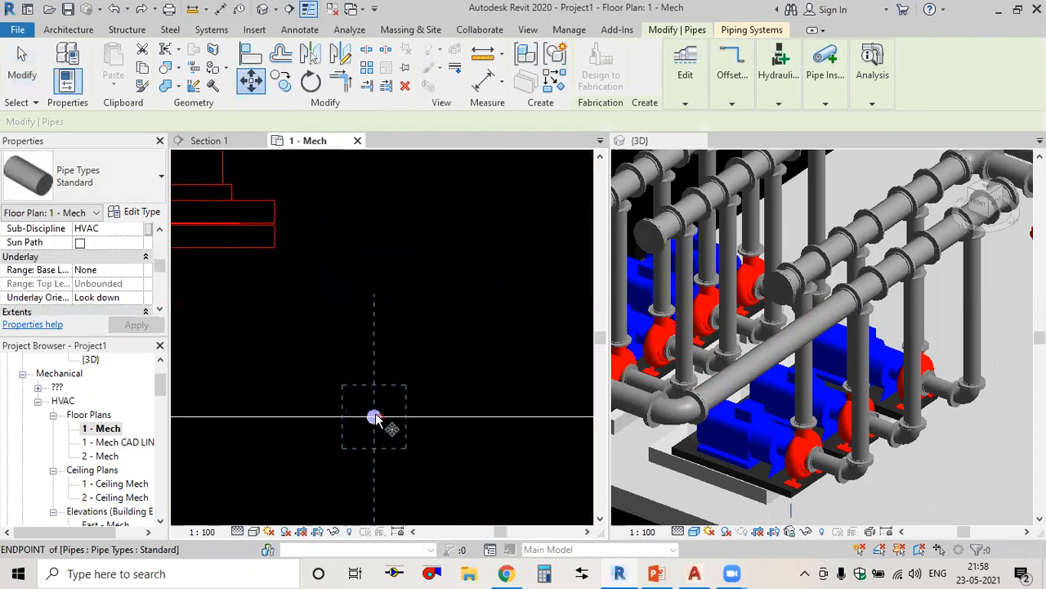
click(373, 417)
scroll(381, 456, down, 5)
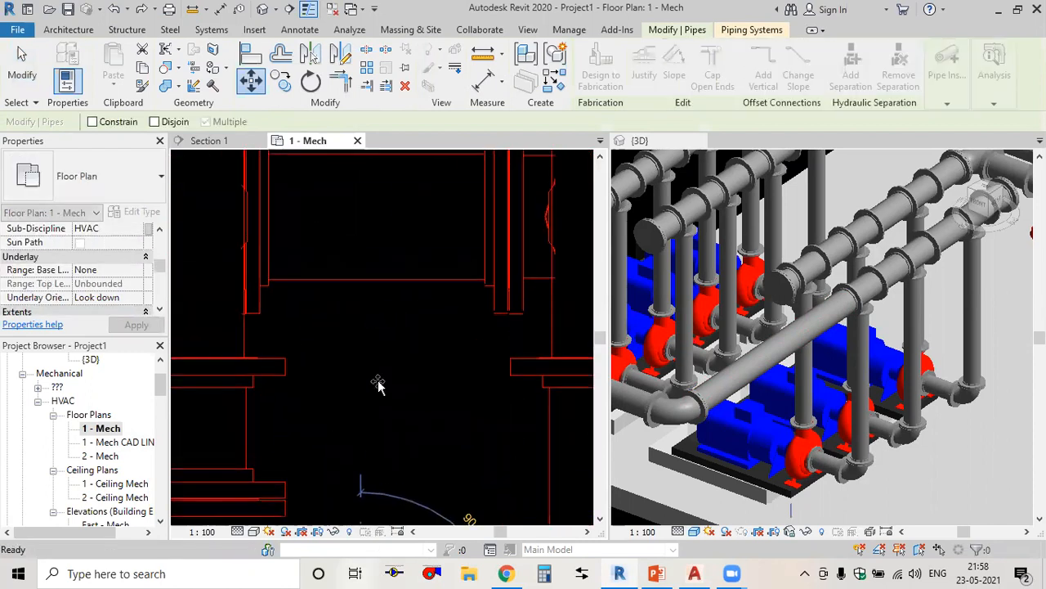
middle_drag(381, 361, 368, 428)
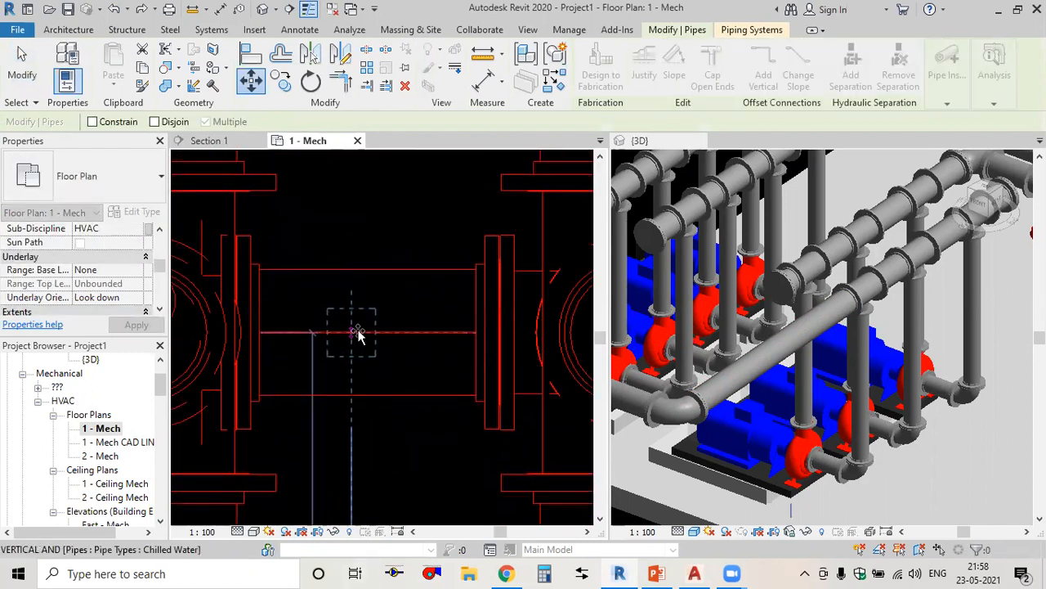
click(357, 331)
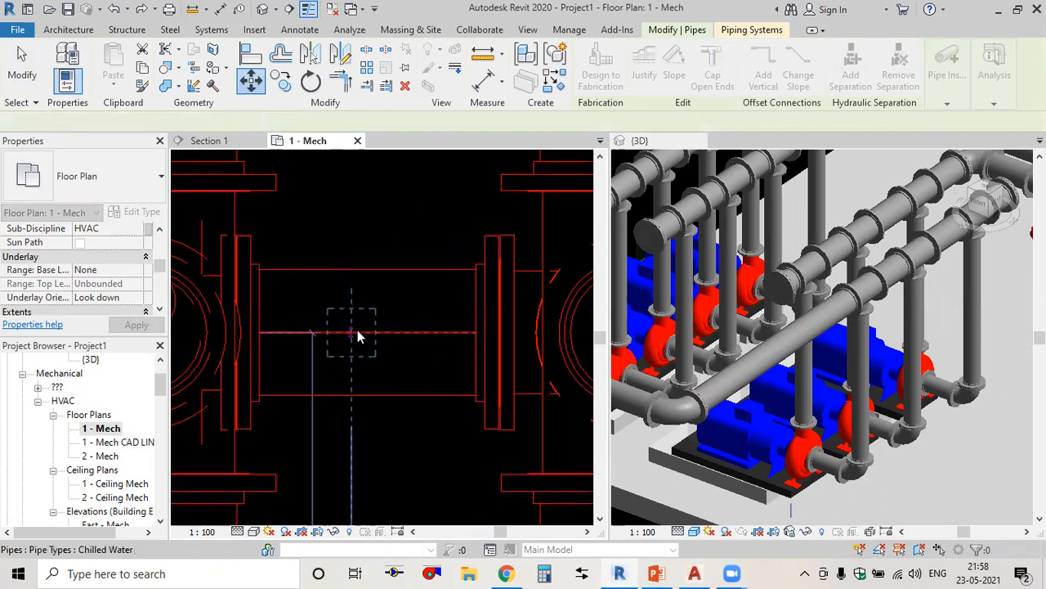
Connect the small vertical pipe's upper end to the horizontal inlet pipe in Section 1 and check the joint in the 3D view.
click(220, 141)
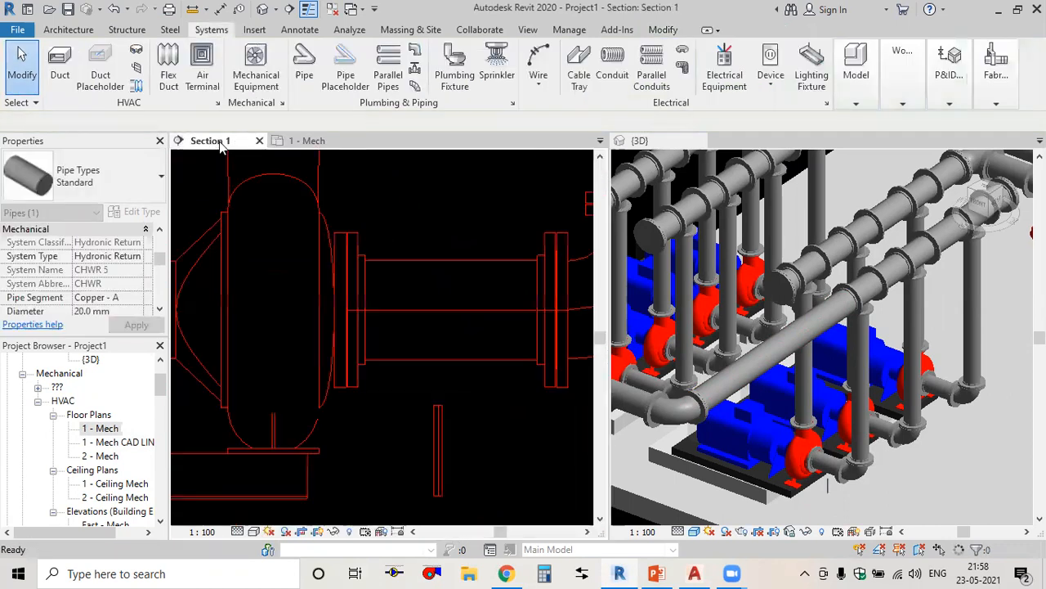
click(447, 436)
drag(438, 406, 438, 363)
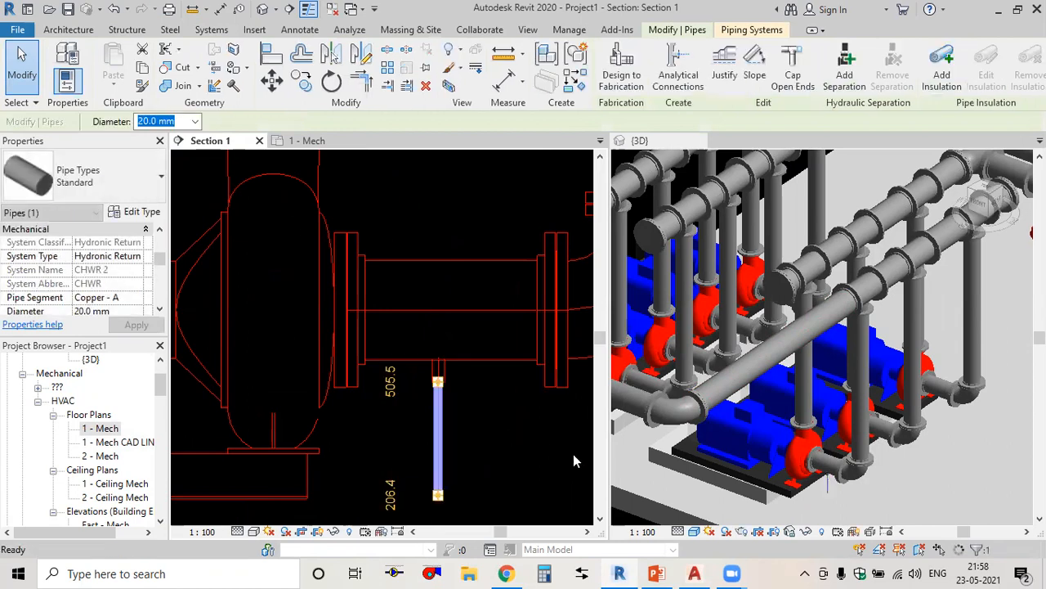
key(Escape)
scroll(838, 502, up, 2)
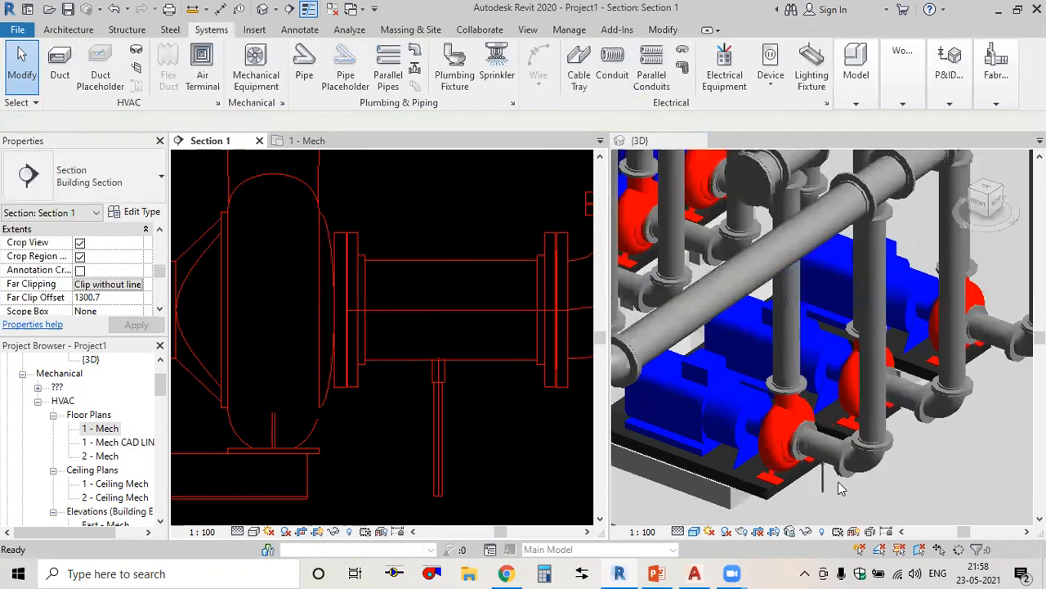
scroll(838, 488, up, 4)
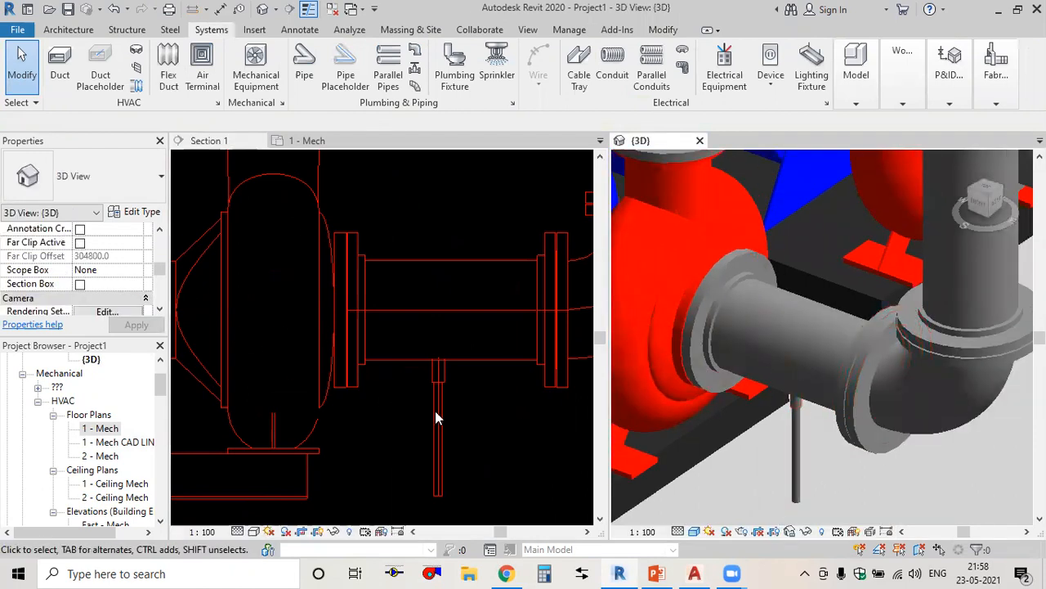
Check the pipe types available for the small vertical drain pipe in Section 1, keeping the current type.
click(459, 438)
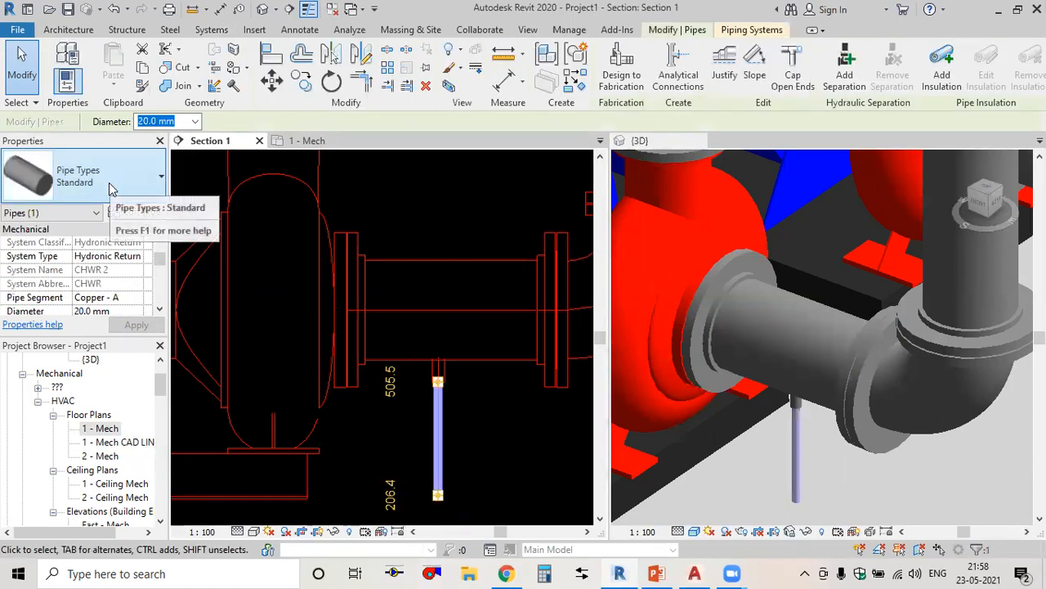
click(109, 182)
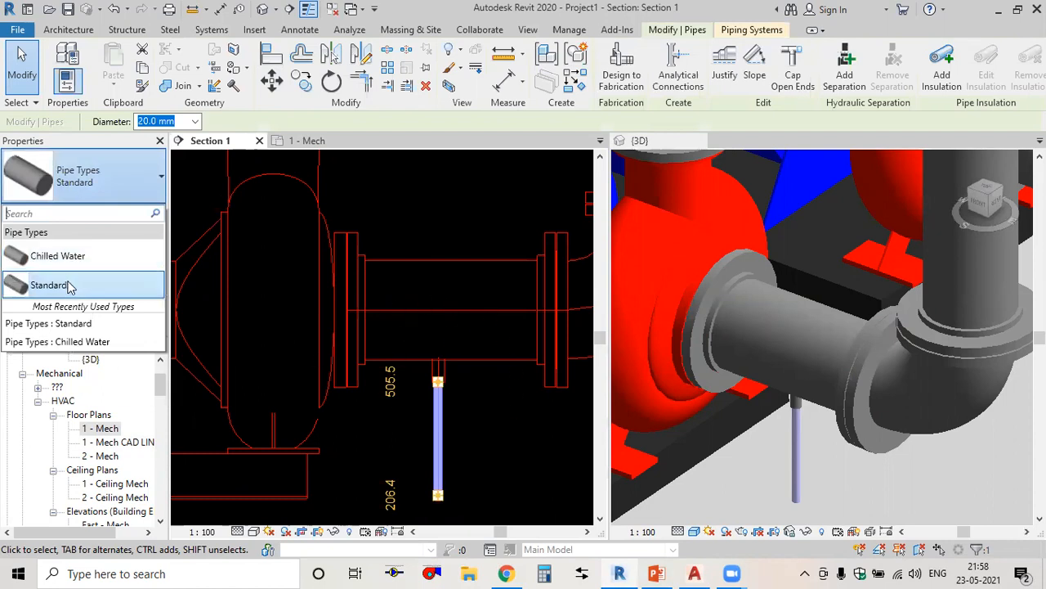
click(478, 423)
click(467, 422)
Place a 20 mm Ball Valve 15-50mm Screwed partway down the small vertical drain pipe in Section 1.
scroll(467, 422, down, 2)
middle_drag(464, 417, 456, 389)
scroll(455, 393, up, 1)
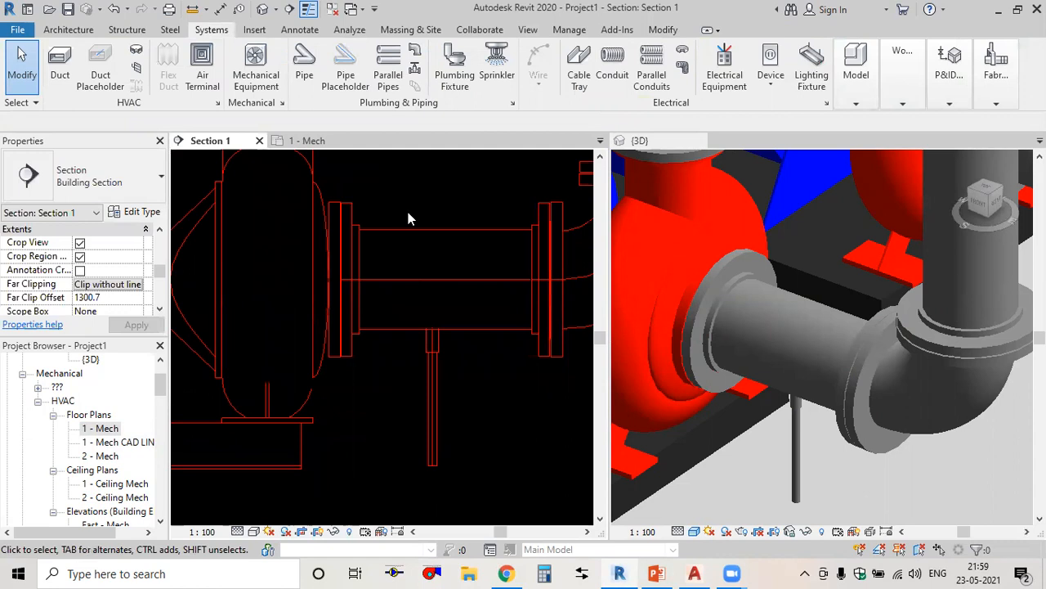
click(414, 68)
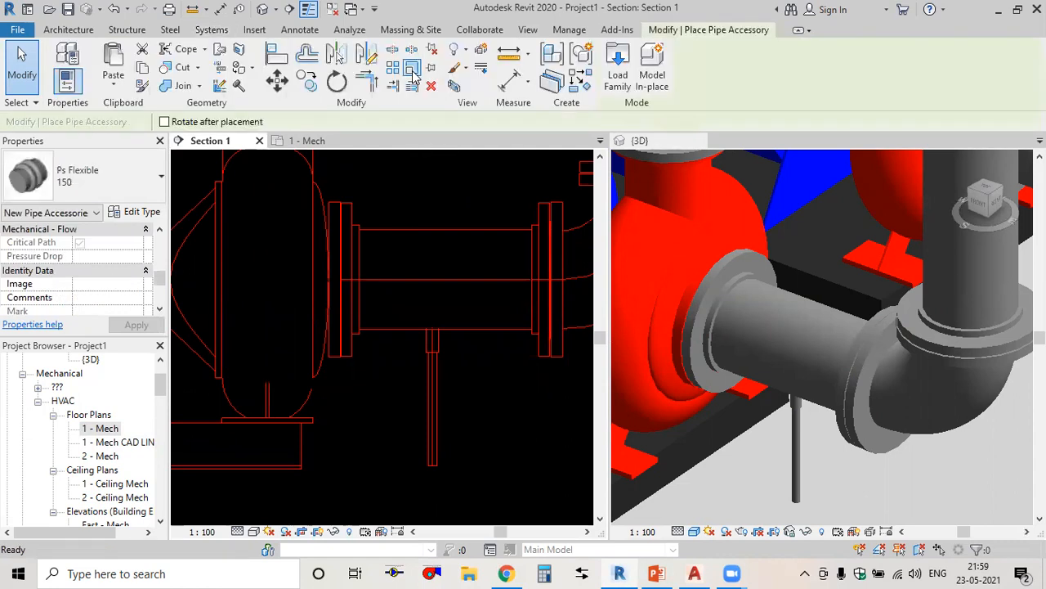
click(106, 177)
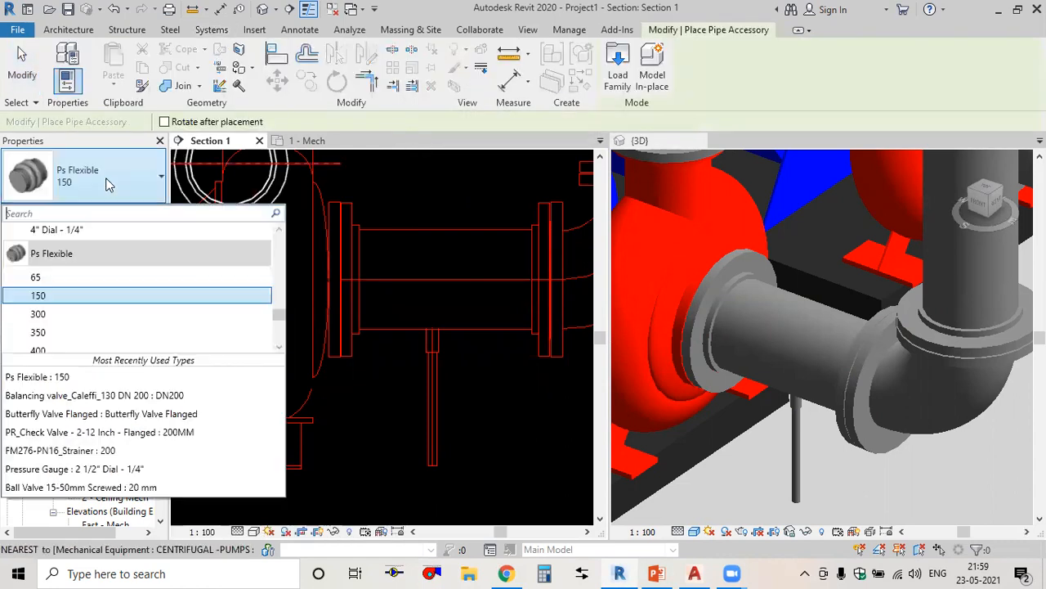
text(ball)
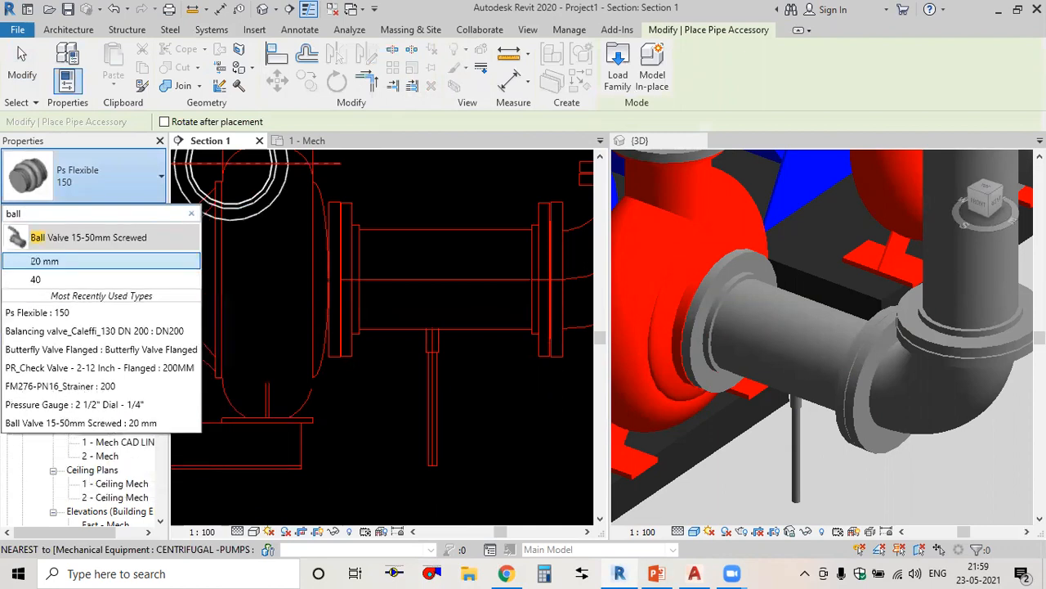
click(96, 264)
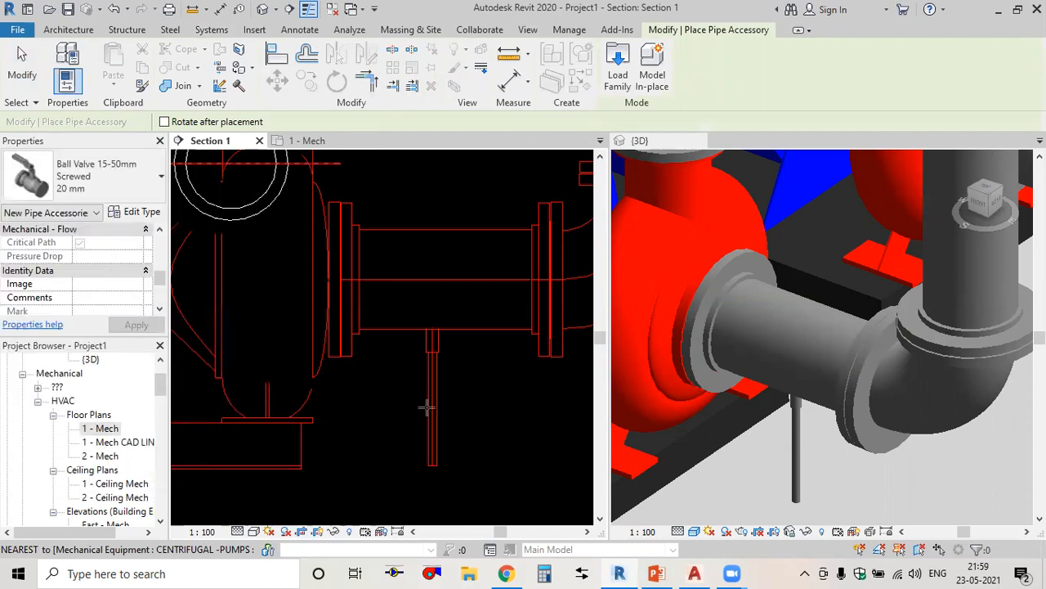
scroll(433, 417, up, 2)
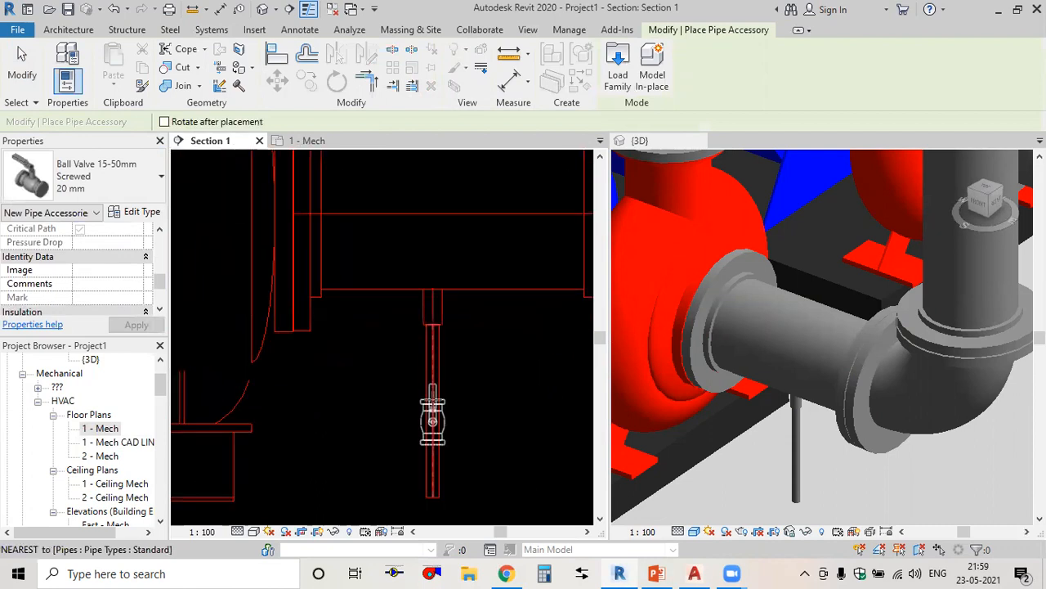
click(433, 418)
key(Escape)
key(Escape)
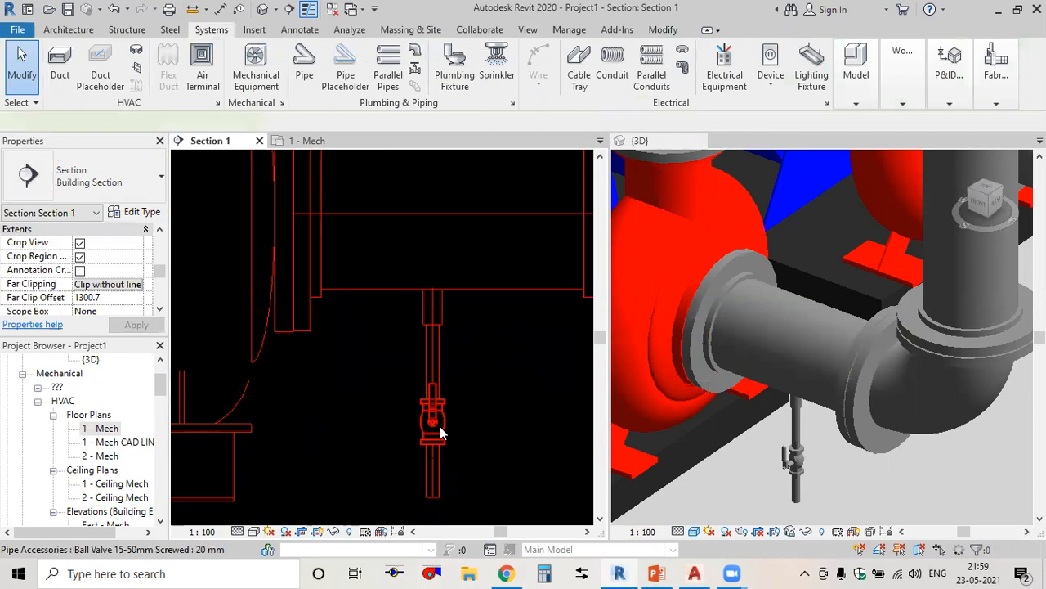
Rotate the ball valve on the drain pipe so its handle points sideways, away from the pump.
click(440, 433)
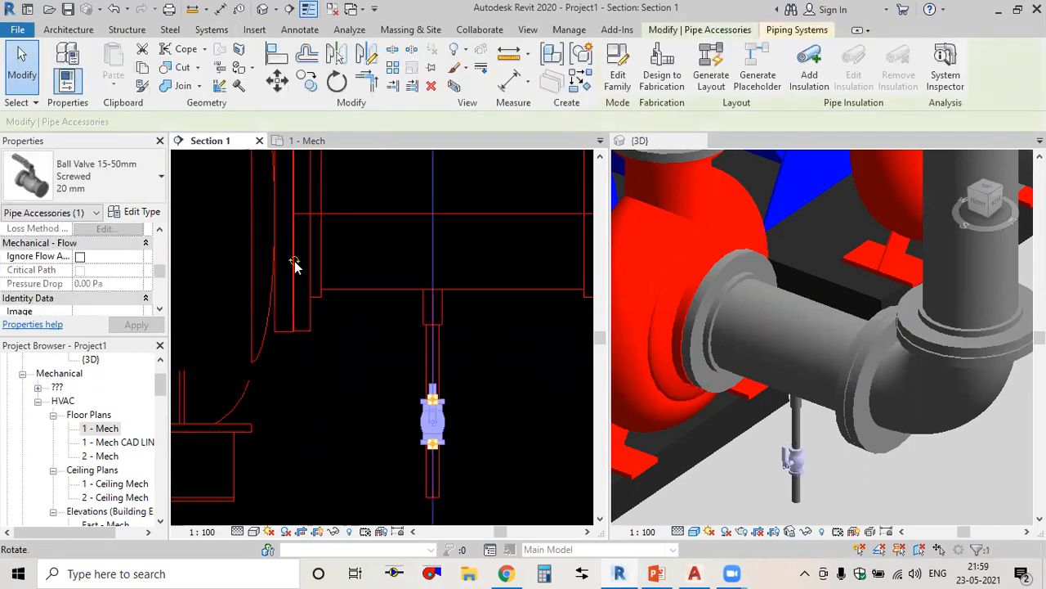
scroll(295, 263, down, 2)
key(space)
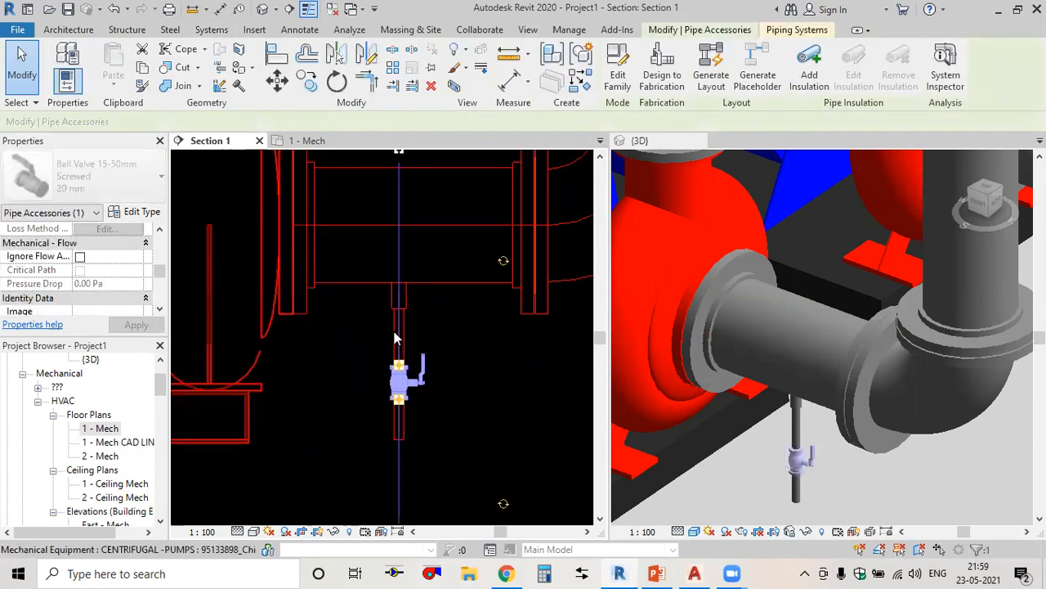
Draw a horizontal 20 mm pipe about 160 mm long from the drain pipe's lower end, running away from the pump.
click(422, 443)
mouse_move(363, 412)
mouse_down()
mouse_move(411, 444)
mouse_move(403, 441)
mouse_up()
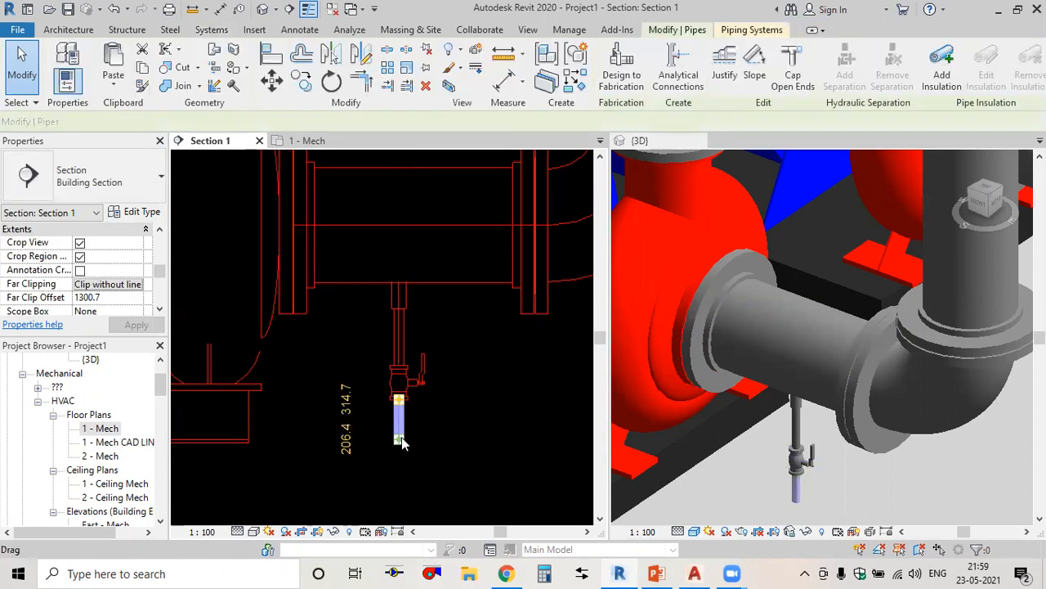
right_click(402, 439)
click(434, 97)
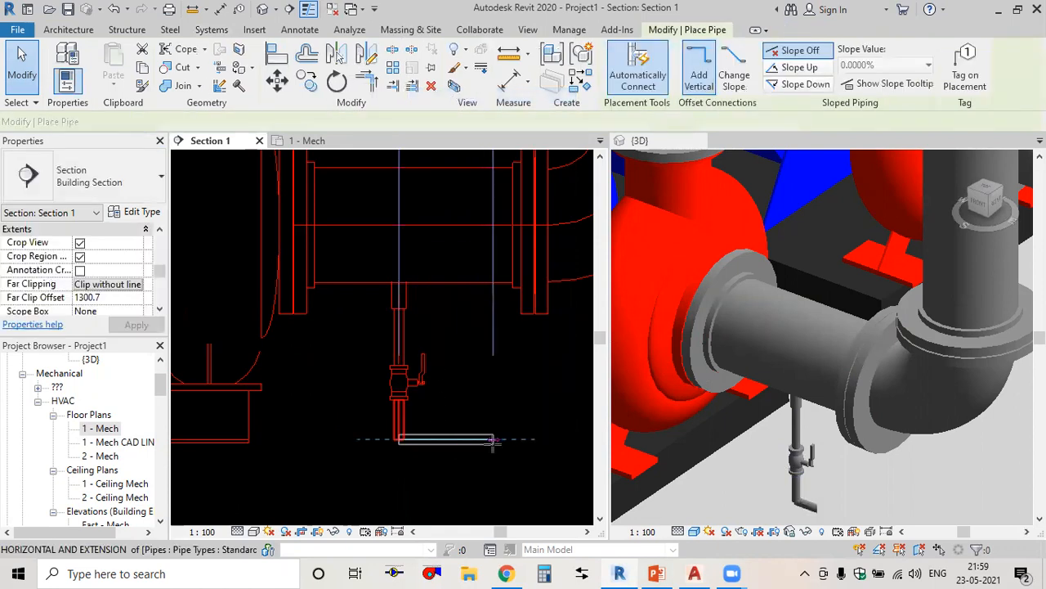
click(493, 441)
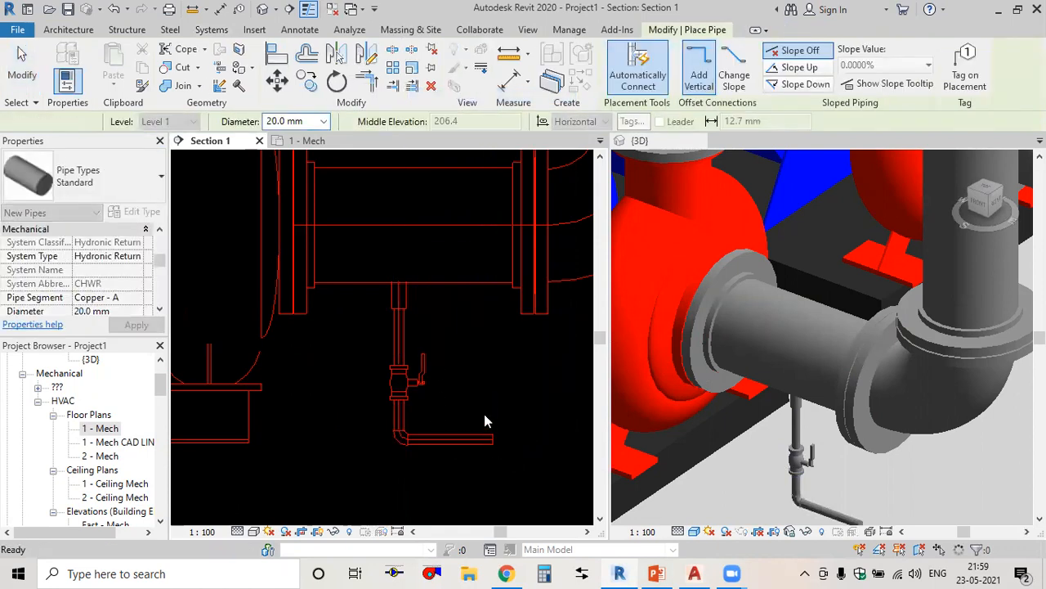
scroll(466, 407, down, 1)
key(Escape)
key(Escape)
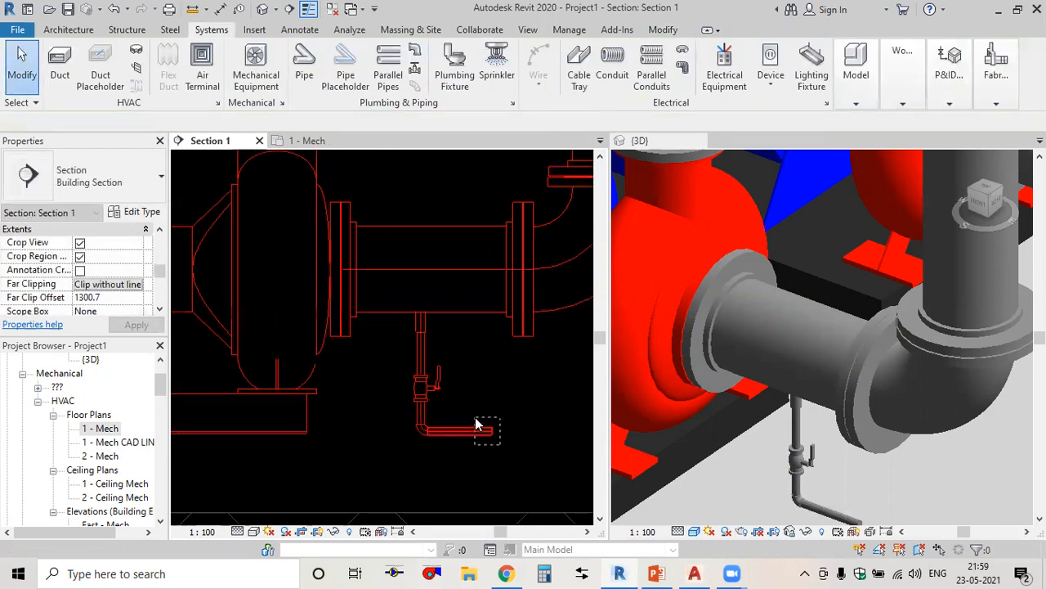
Cap the open end of the horizontal drain pipe in Section 1.
click(474, 421)
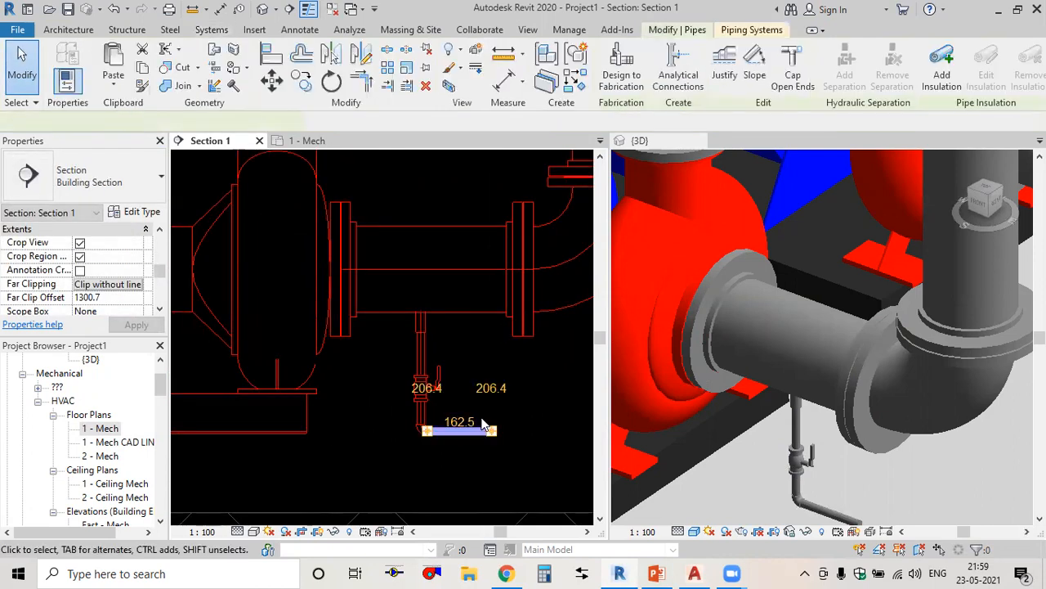
click(791, 69)
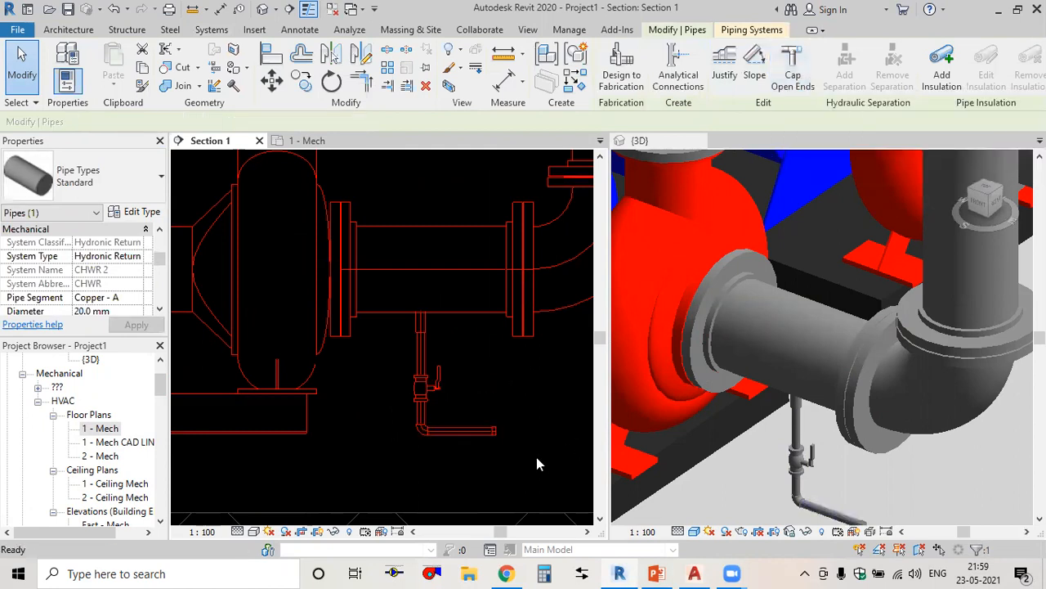
scroll(507, 415, down, 3)
middle_drag(520, 416, 426, 446)
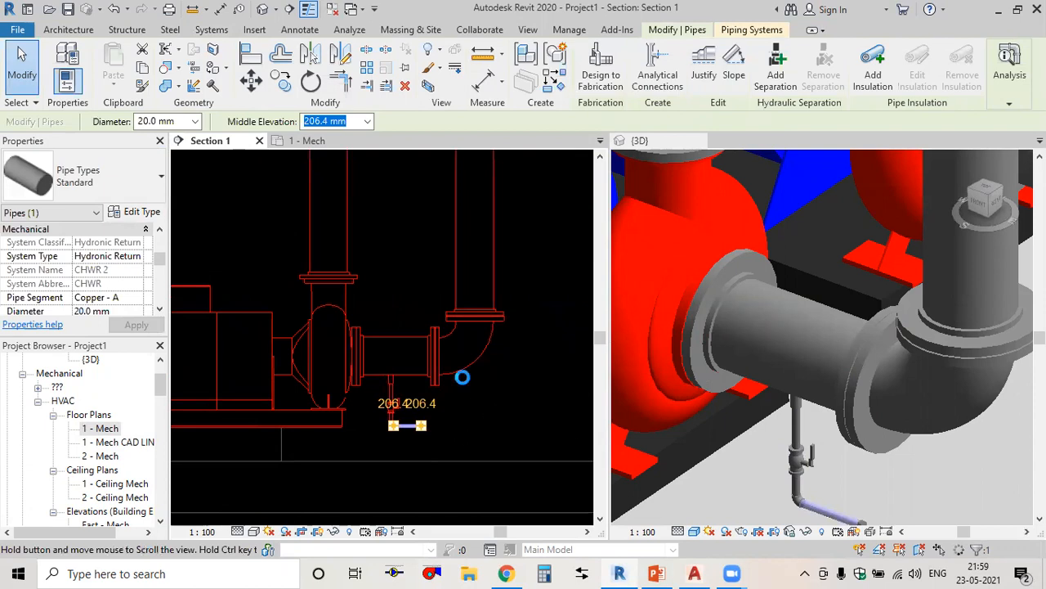
Switch to PowerPoint to examine the remaining components in the typical pump detail and return to the Revit section.
click(657, 573)
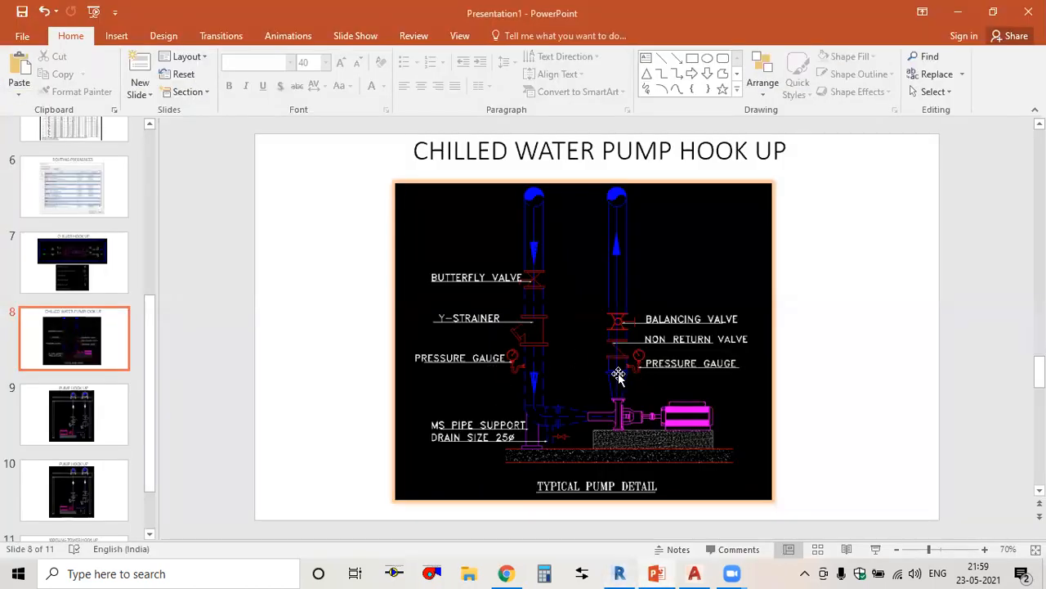
click(619, 573)
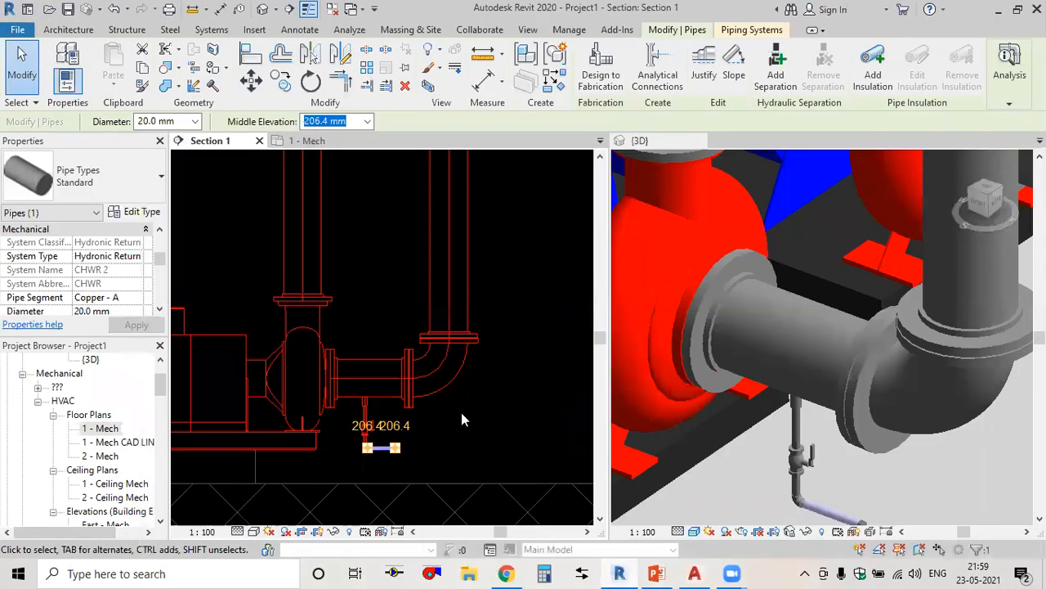
key(Escape)
scroll(372, 427, up, 1)
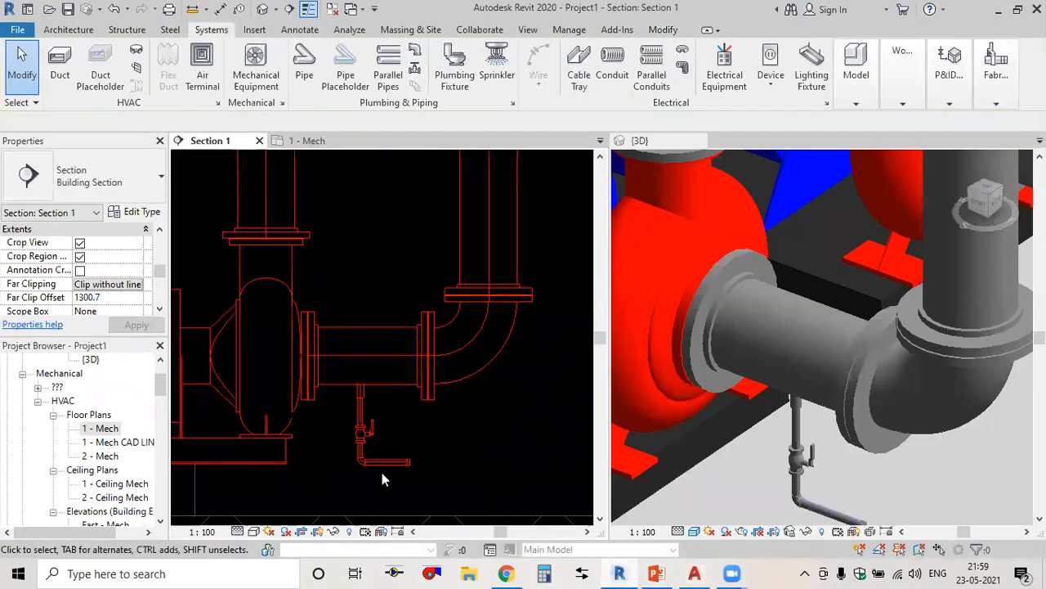
Draw a separate horizontal 20 mm Standard pipe about 240 mm long beside the vertical inlet pipe, above its elbow, in Section 1.
click(384, 473)
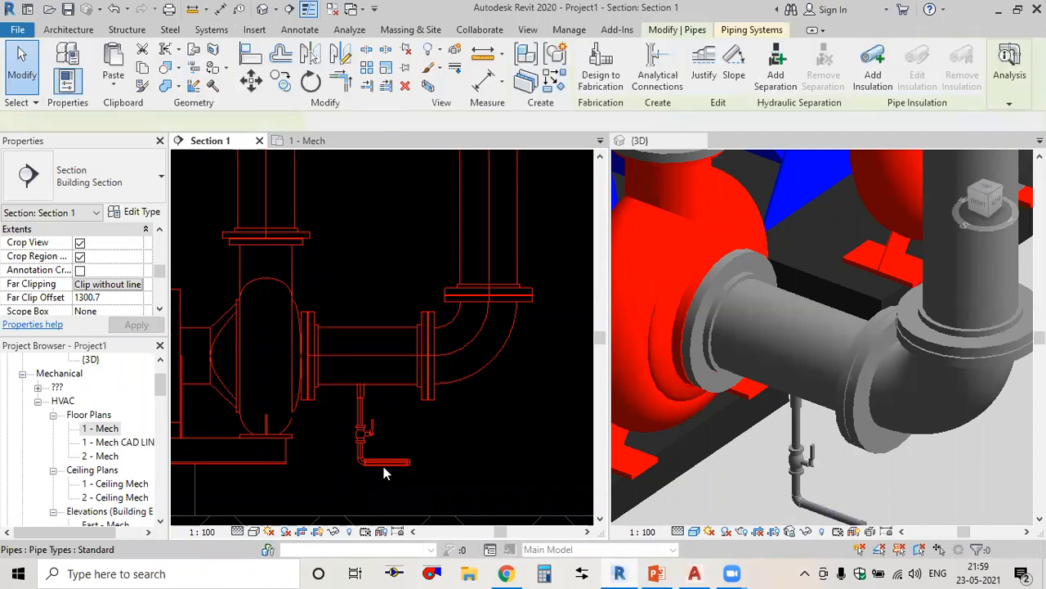
right_click(384, 470)
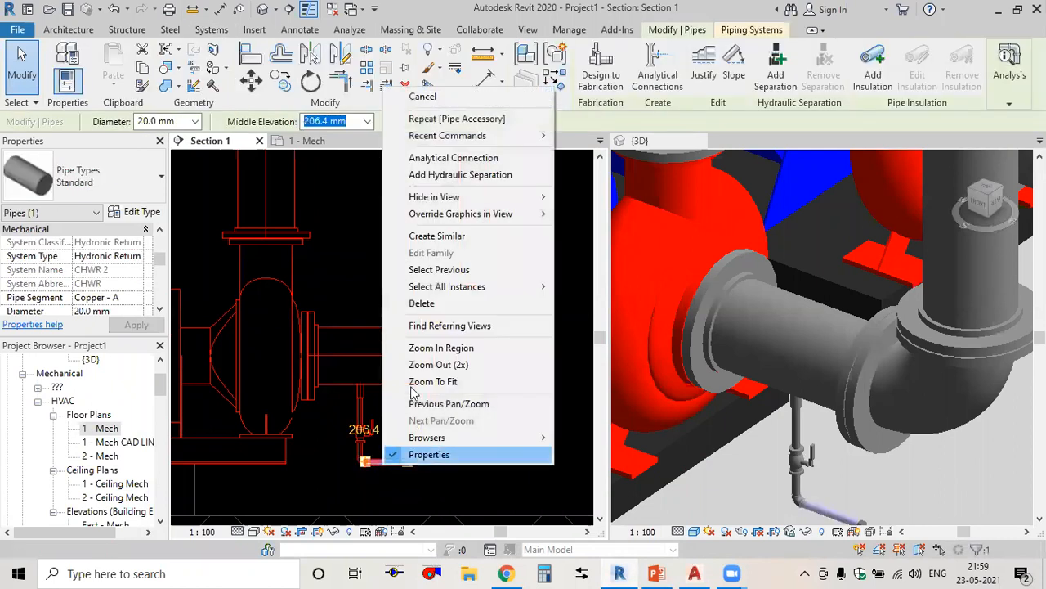
click(433, 236)
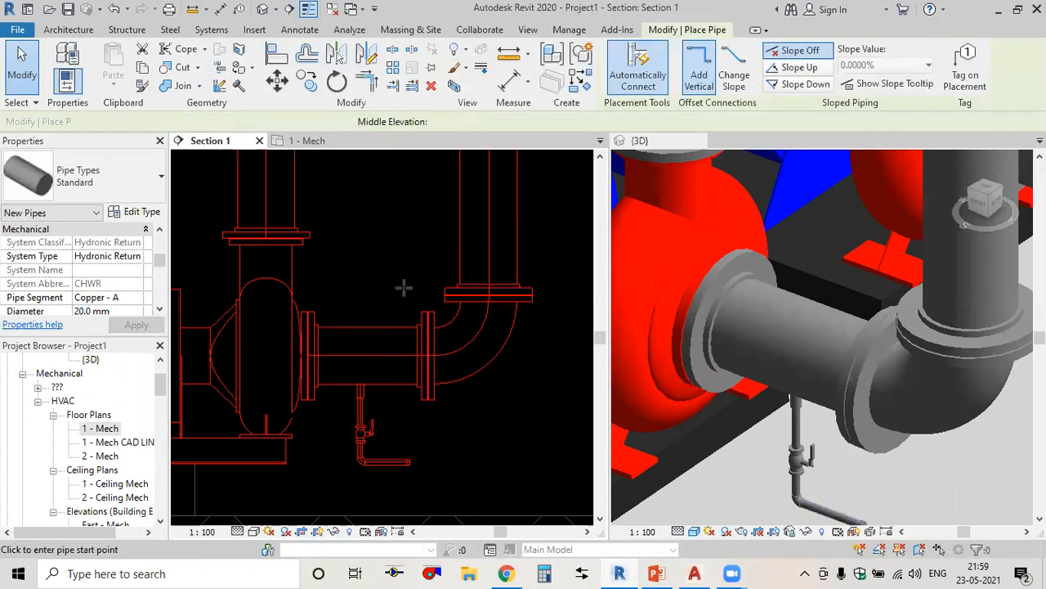
middle_drag(405, 291, 439, 407)
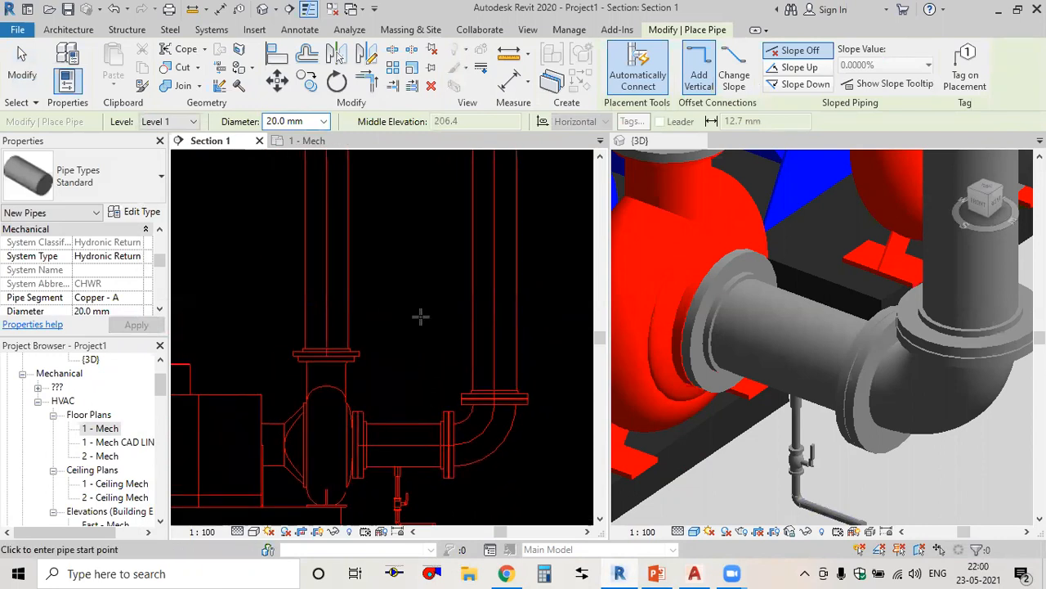
scroll(454, 356, down, 2)
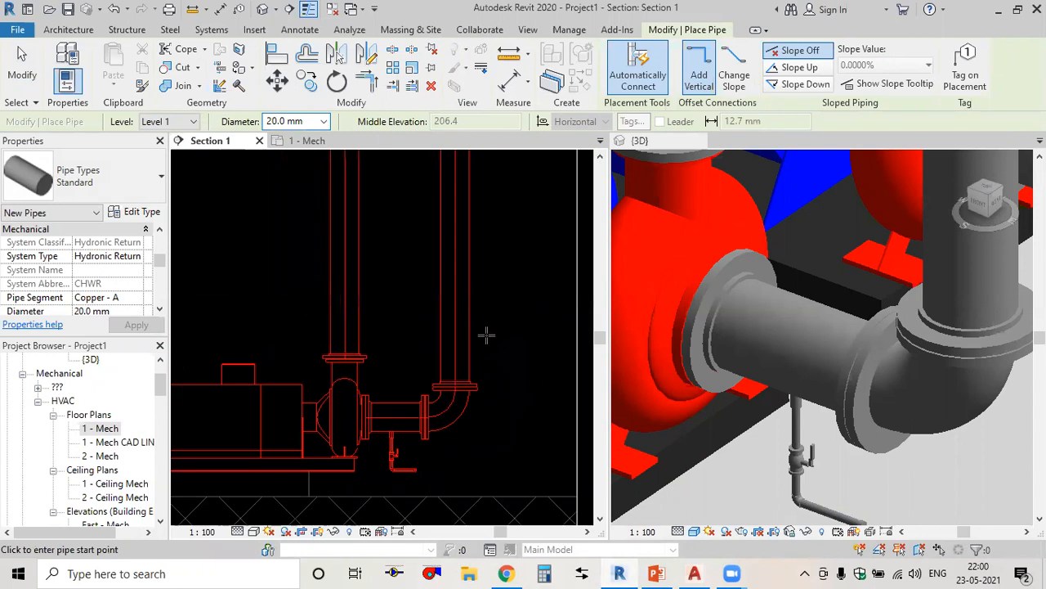
click(479, 337)
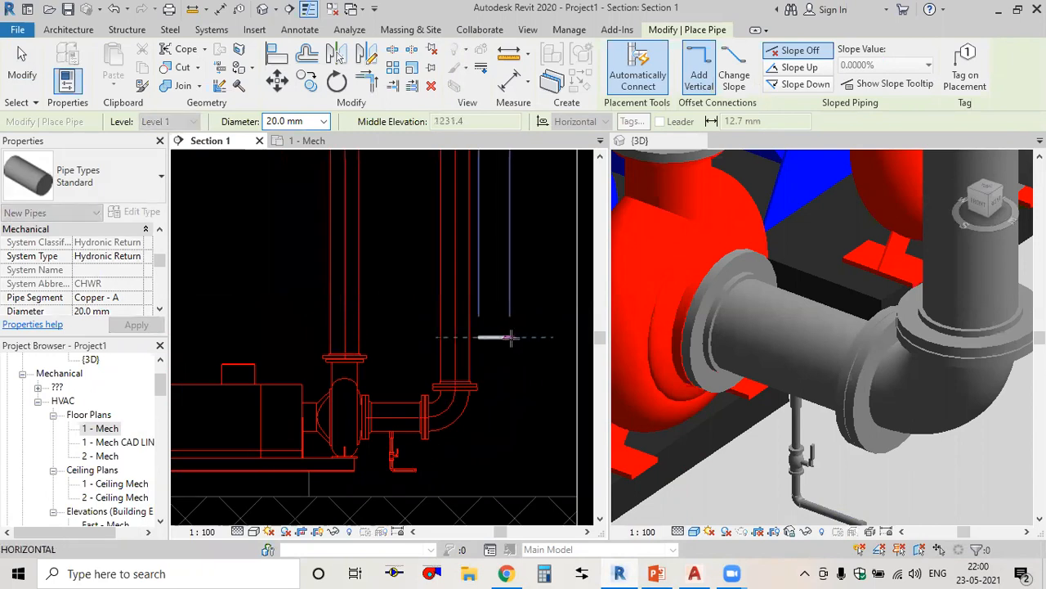
click(510, 348)
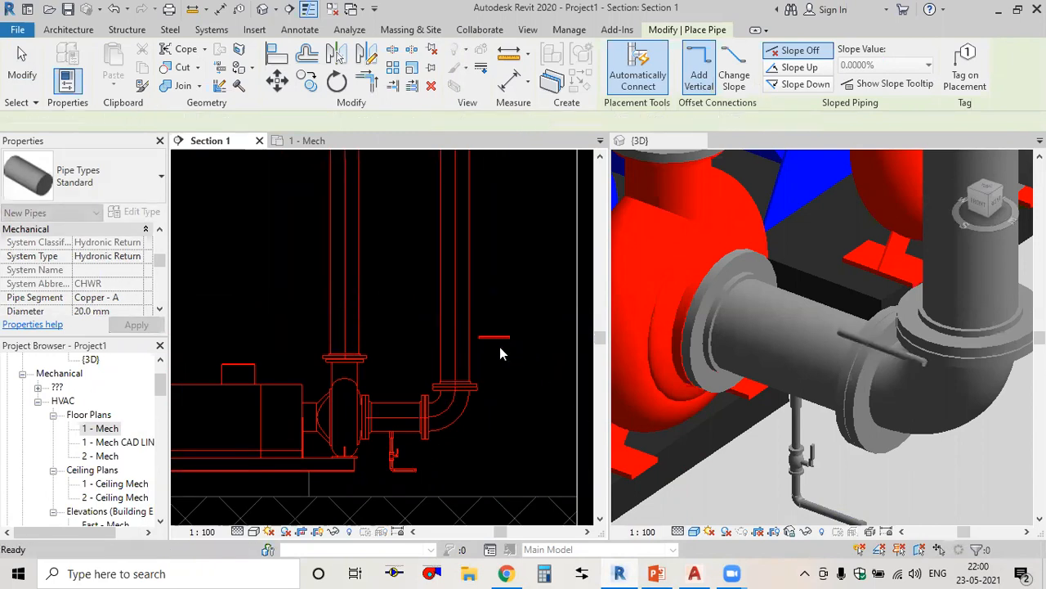
key(Escape)
key(Escape)
scroll(491, 340, up, 2)
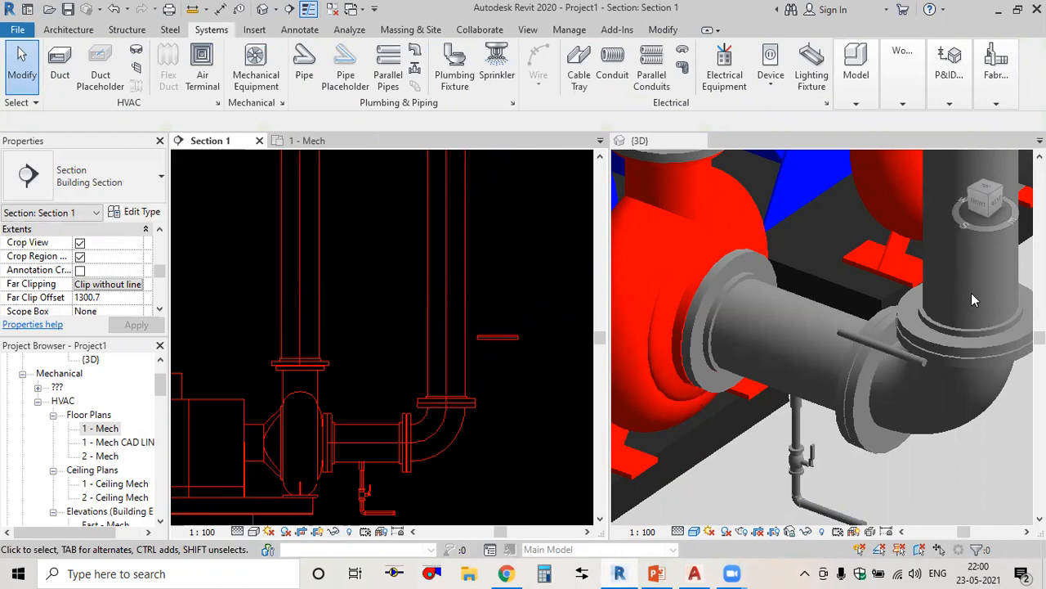
Move the short separate 20 mm pipe in the 1 - Mech plan off the section line, closer to the nearest pump's vertical inlet pipe.
click(308, 142)
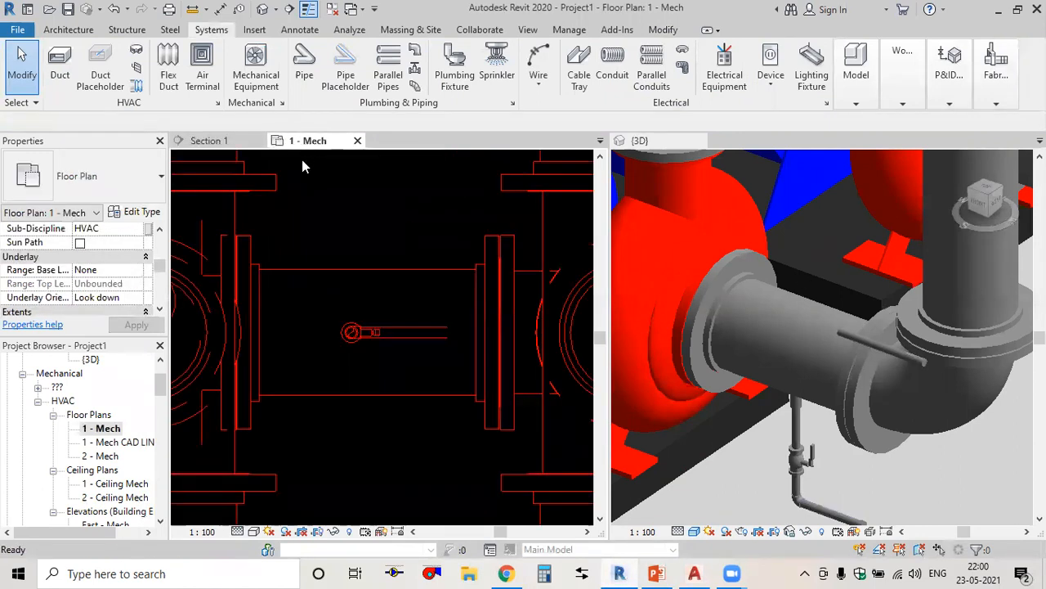
scroll(400, 349, up, 5)
scroll(429, 373, down, 1)
middle_drag(399, 386, 334, 387)
scroll(449, 471, up, 3)
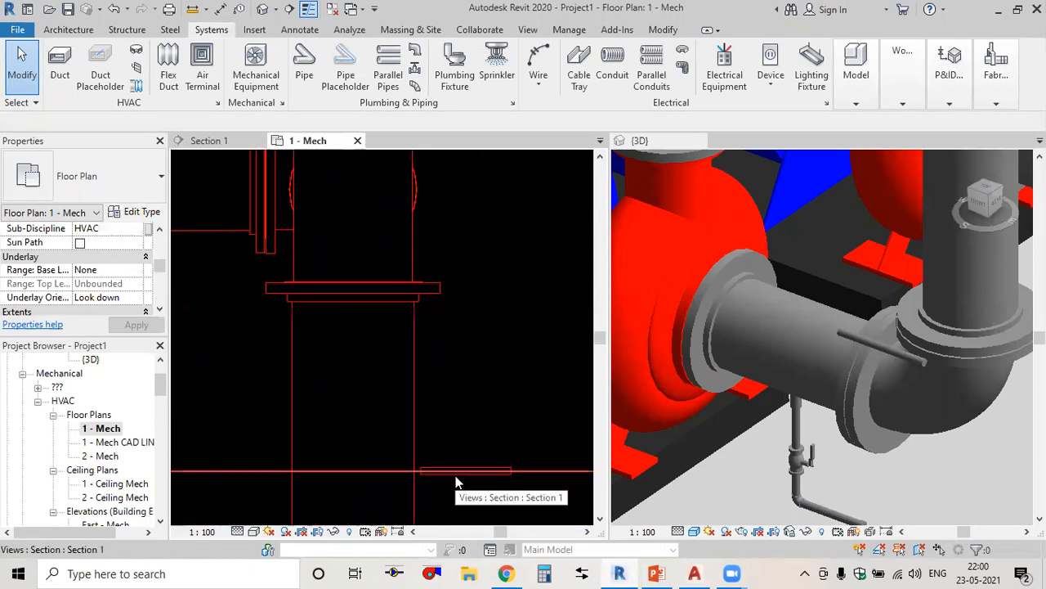
middle_drag(441, 473, 417, 440)
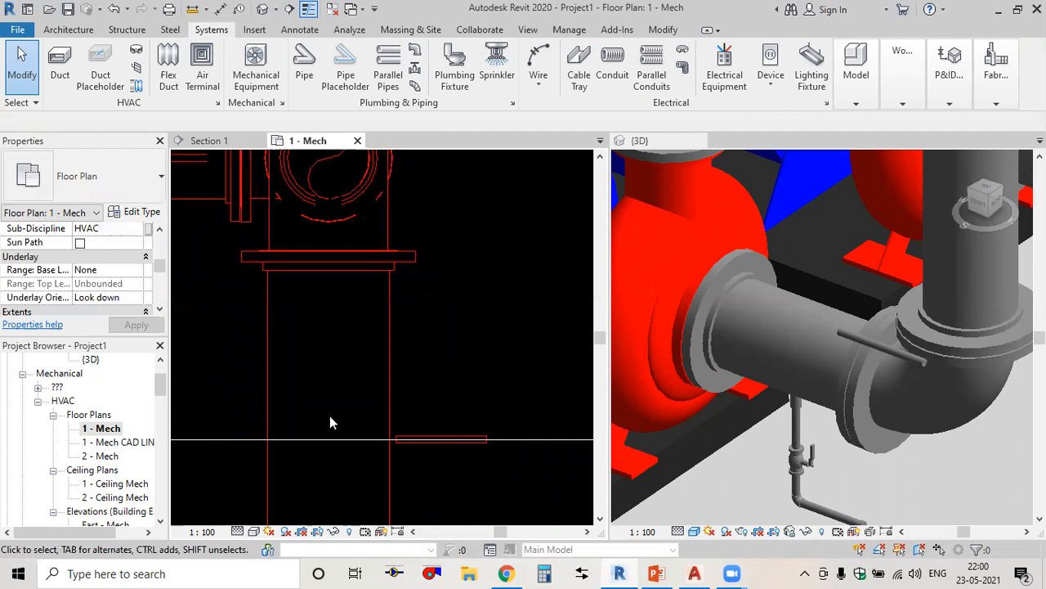
drag(219, 373, 518, 475)
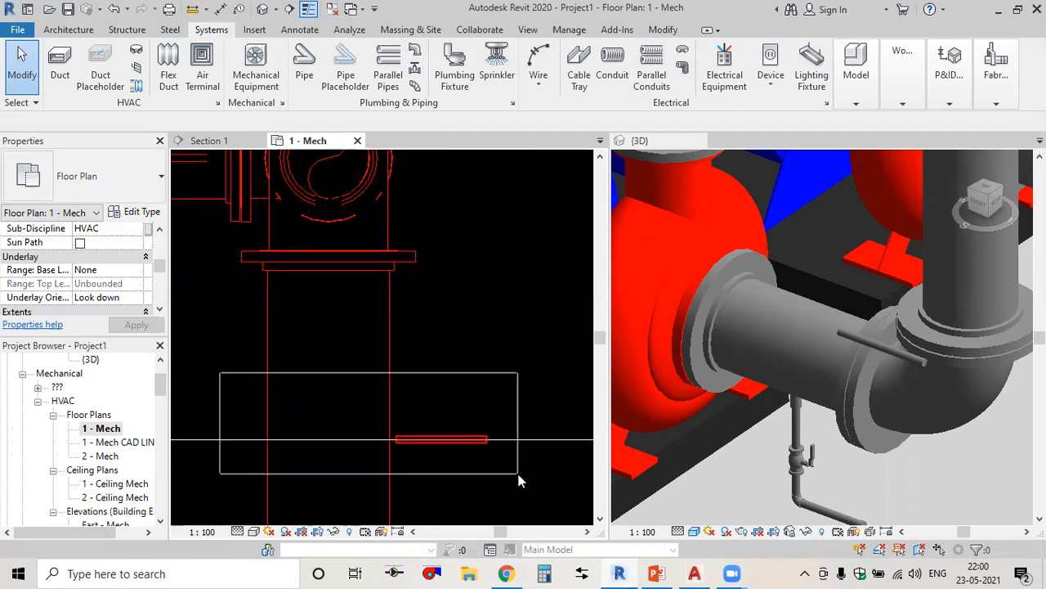
click(458, 446)
drag(457, 442, 458, 392)
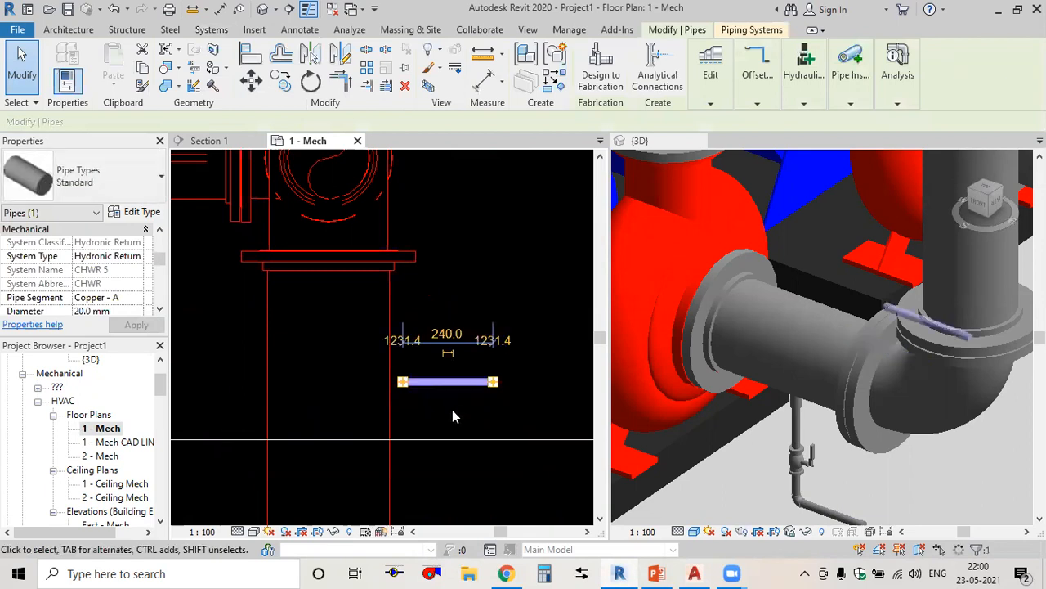
scroll(454, 408, down, 1)
middle_drag(454, 408, 479, 439)
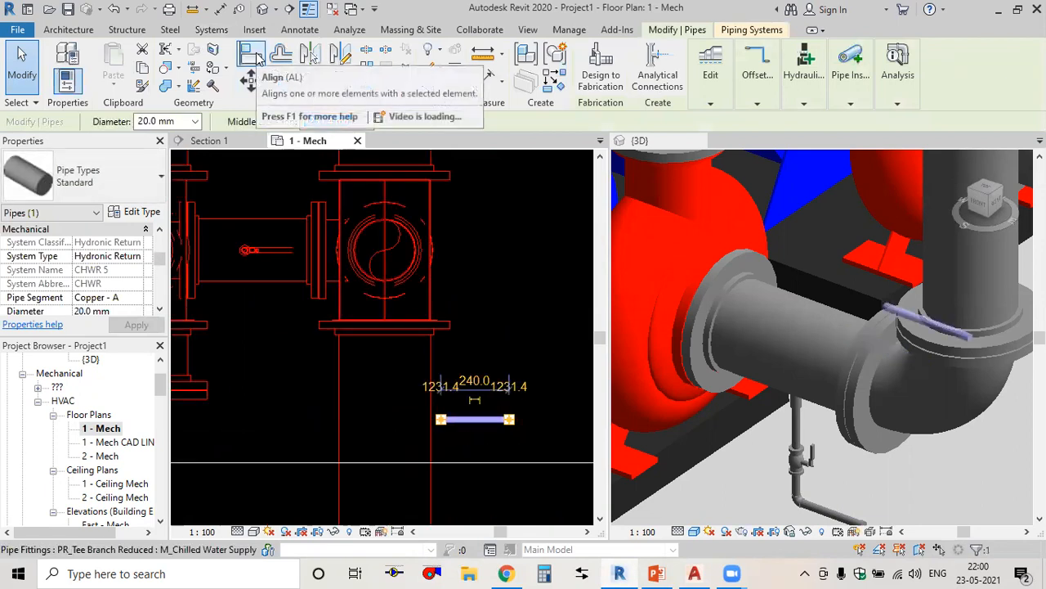
Align the short separate 20 mm pipe with the horizontal centreline of the nearest pump's inlet piping in the 1 - Mech plan.
click(252, 54)
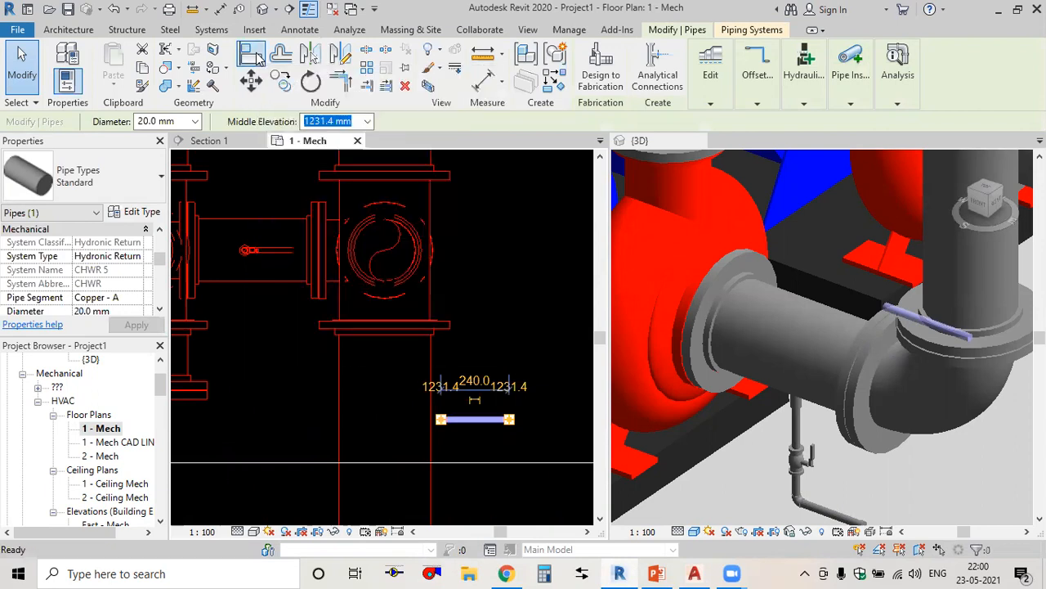
click(220, 254)
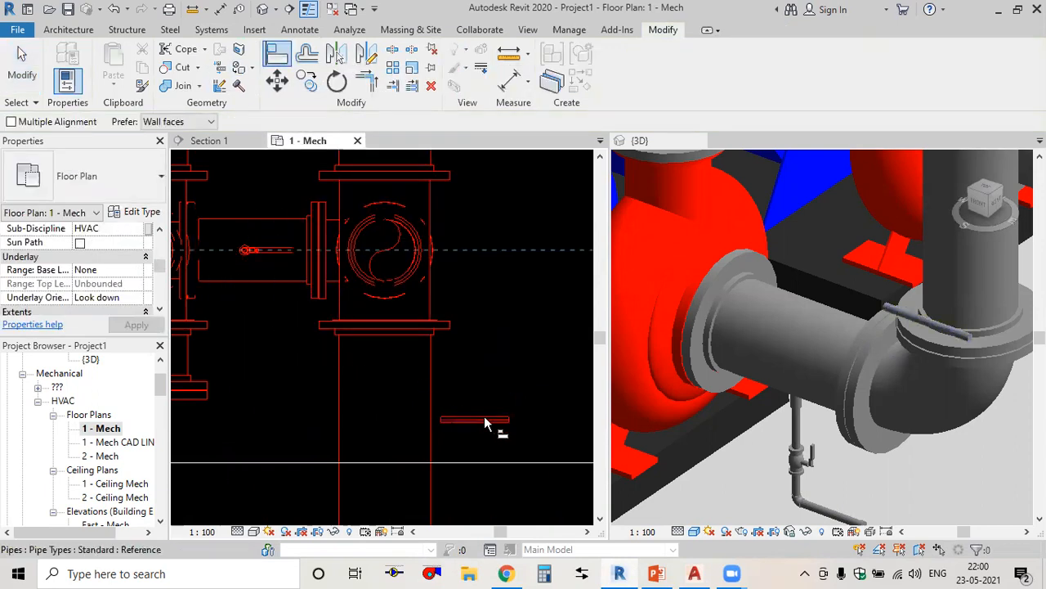
scroll(484, 422, up, 3)
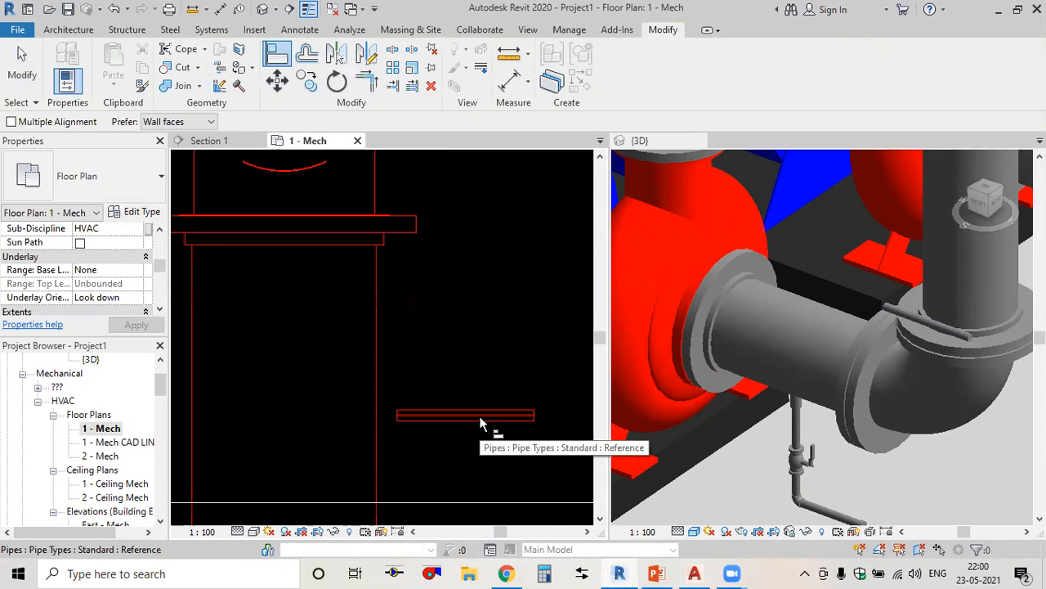
click(484, 421)
scroll(477, 373, down, 5)
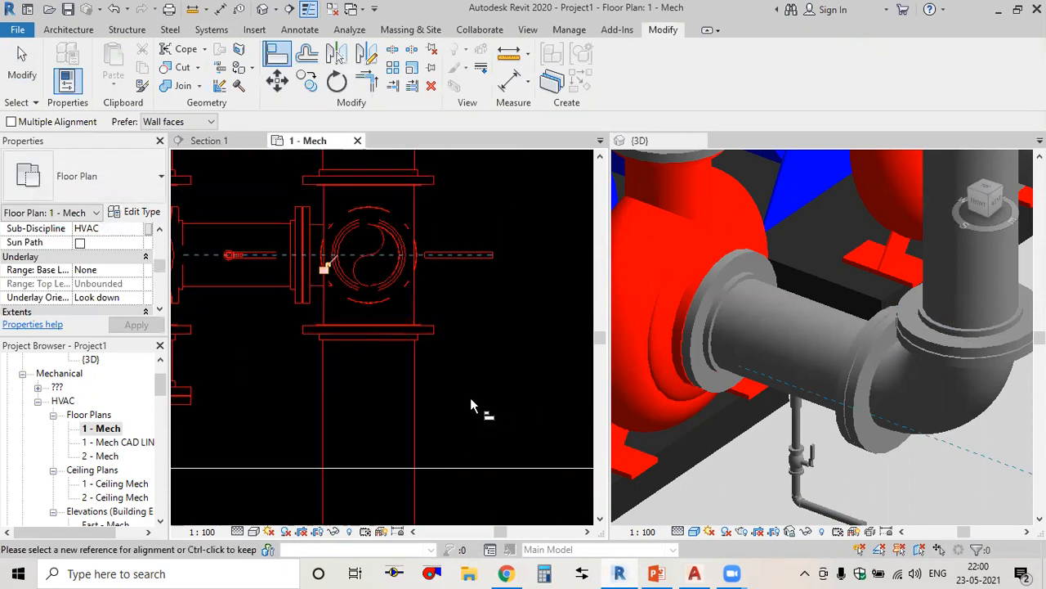
key(Escape)
middle_drag(470, 328, 565, 404)
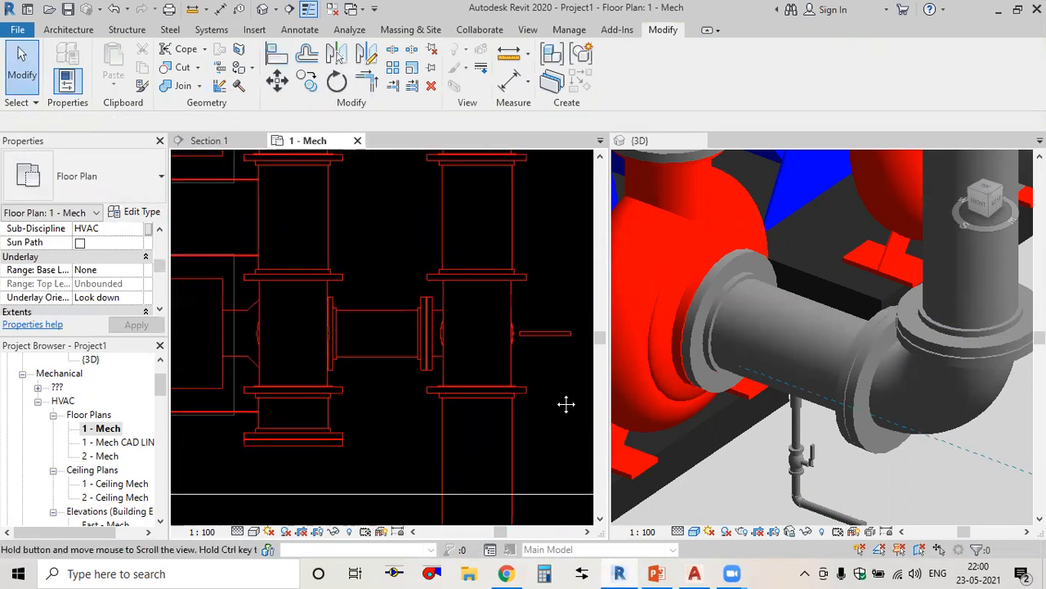
Copy the short 20 mm pipe horizontally about 1620 mm to the pump side of the discharge pipe in the 1 - Mech plan.
drag(561, 361, 548, 325)
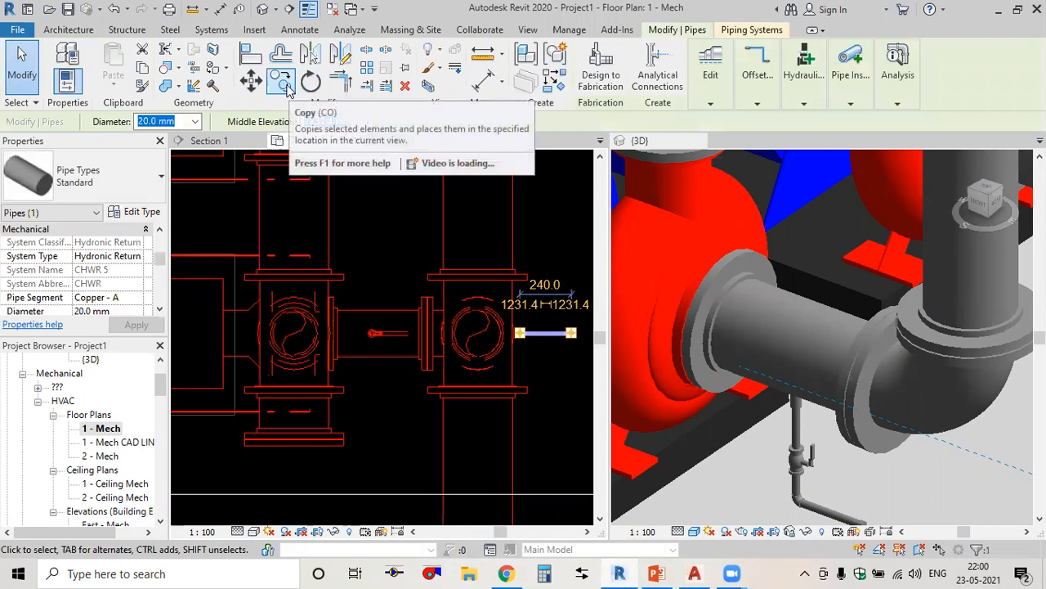
click(286, 89)
scroll(554, 340, up, 1)
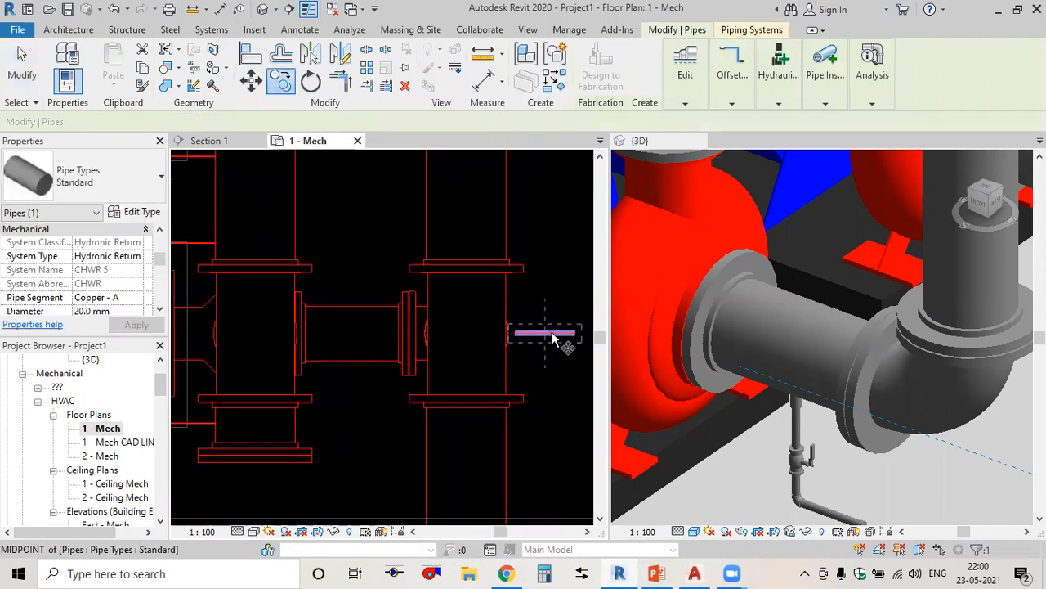
click(552, 333)
scroll(400, 347, down, 1)
middle_drag(400, 347, 508, 346)
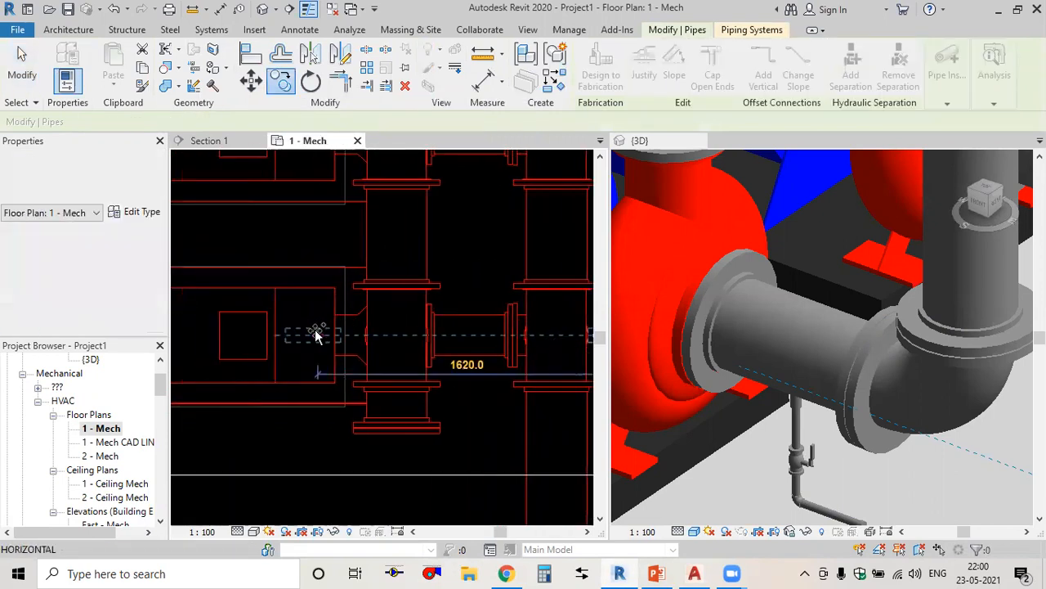
click(316, 335)
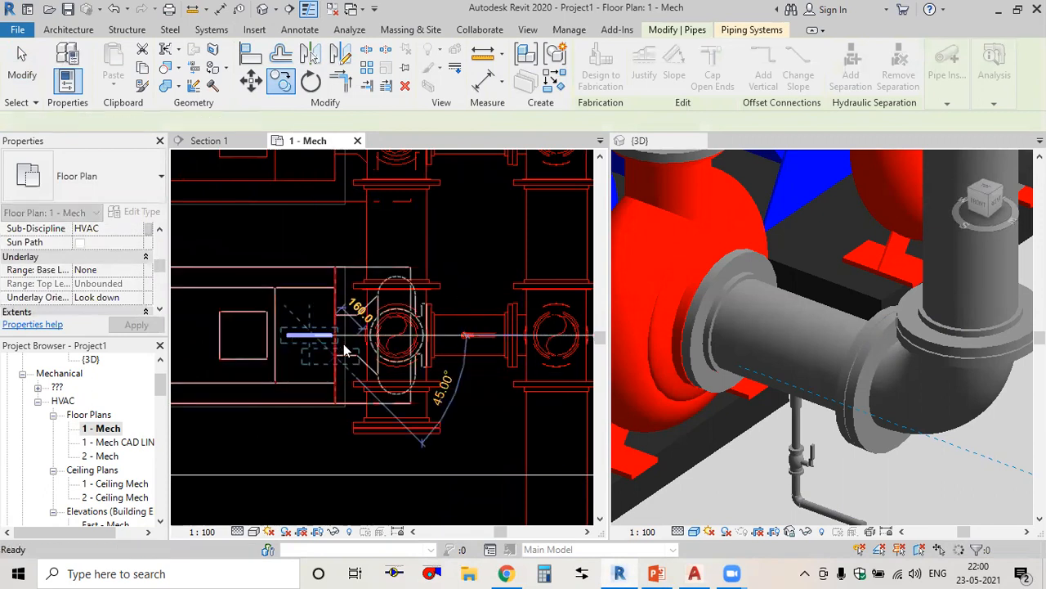
key(Escape)
key(Escape)
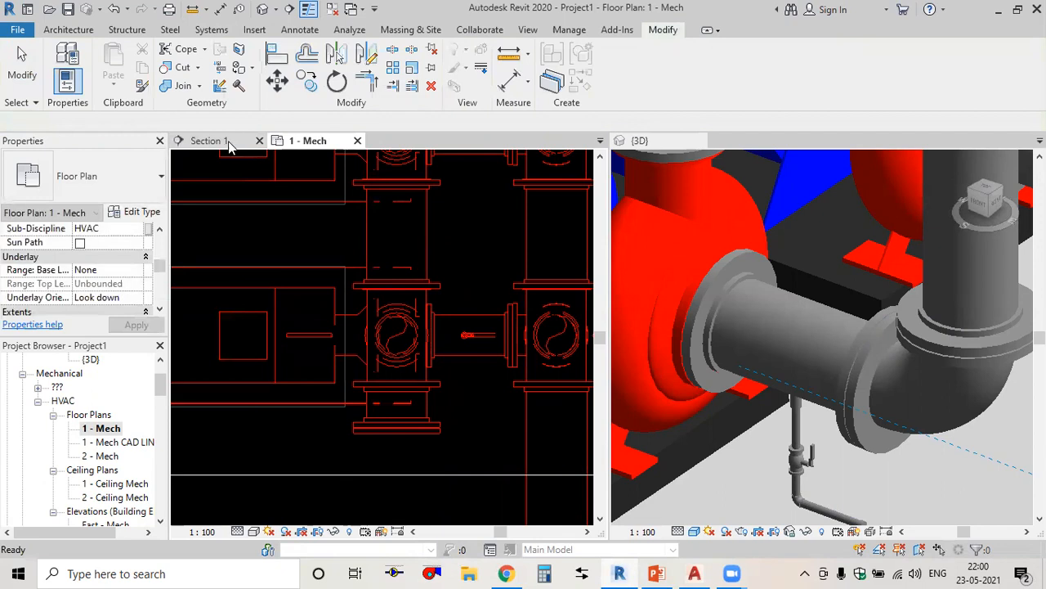
In Section 1, extend the short 20 mm pipe beside the vertical inlet pipe until it connects as a branch.
click(209, 141)
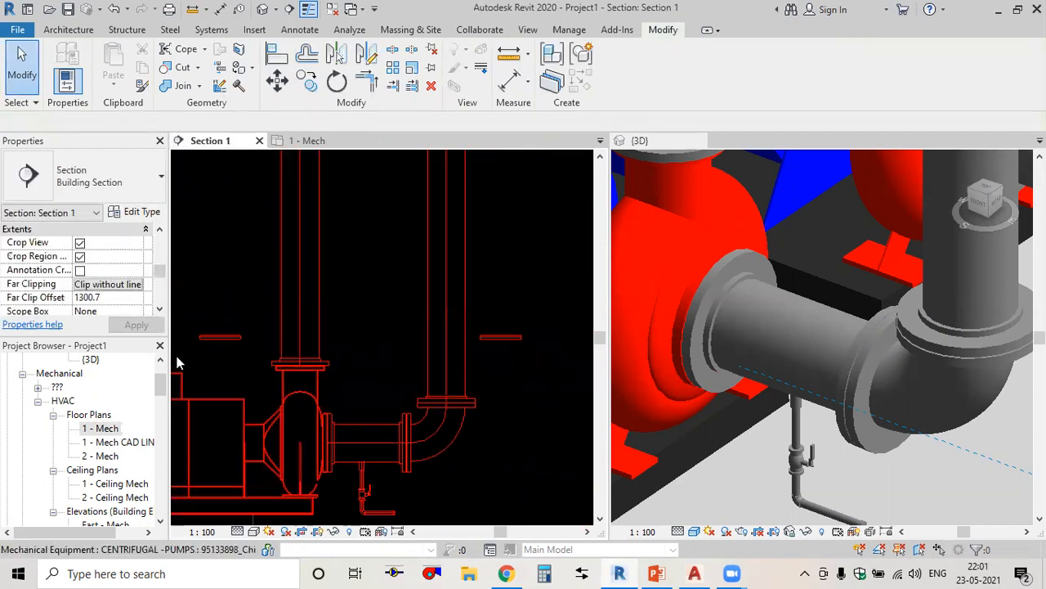
scroll(242, 347, up, 2)
middle_drag(242, 347, 279, 338)
scroll(279, 338, down, 3)
middle_drag(417, 361, 345, 353)
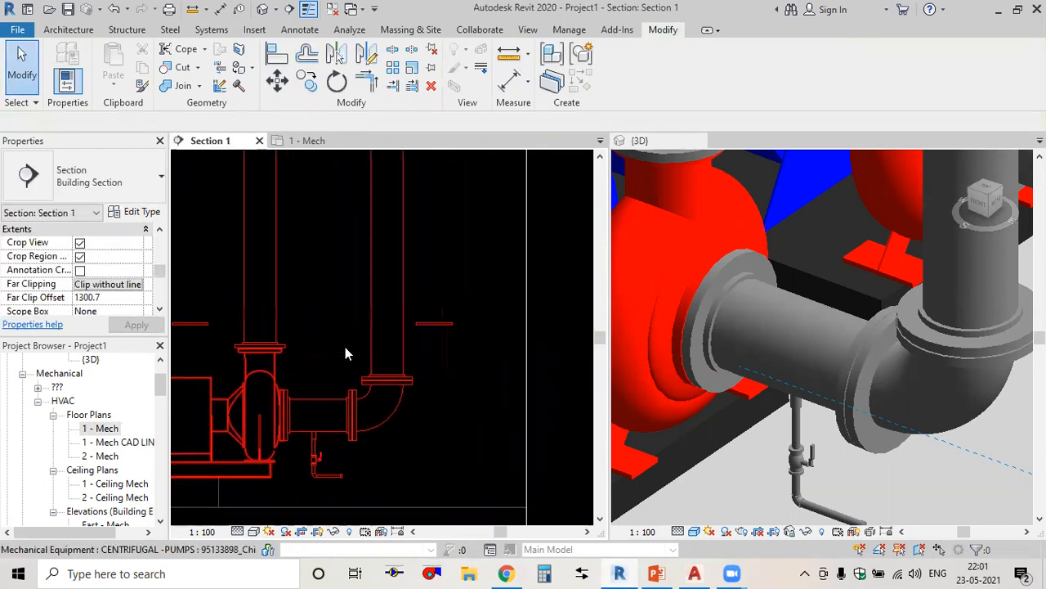
scroll(434, 326, up, 2)
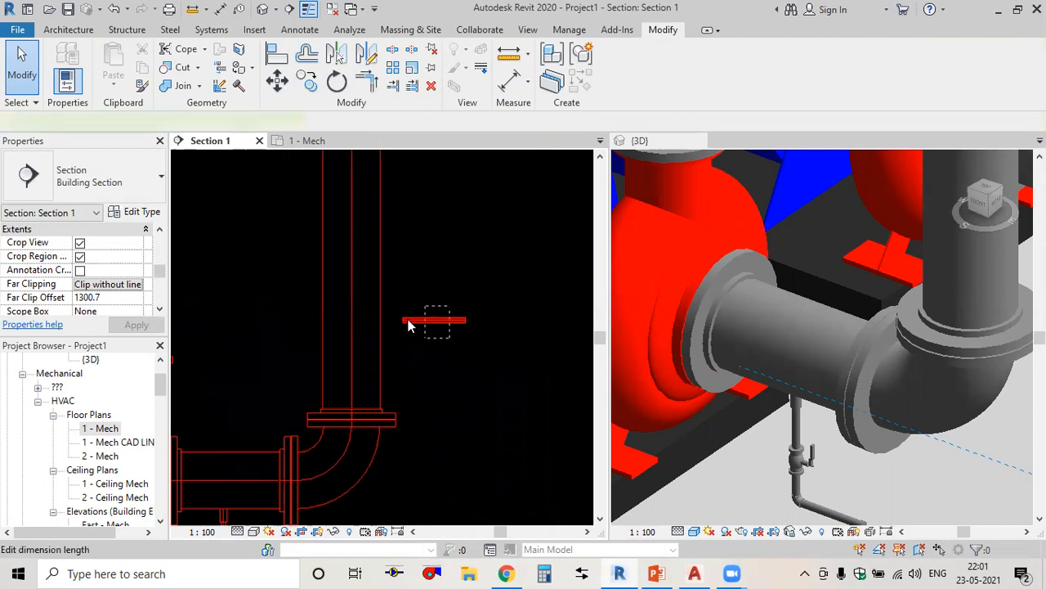
scroll(403, 320, up, 2)
click(403, 320)
mouse_move(400, 320)
mouse_down()
mouse_move(364, 318)
mouse_move(393, 338)
mouse_up()
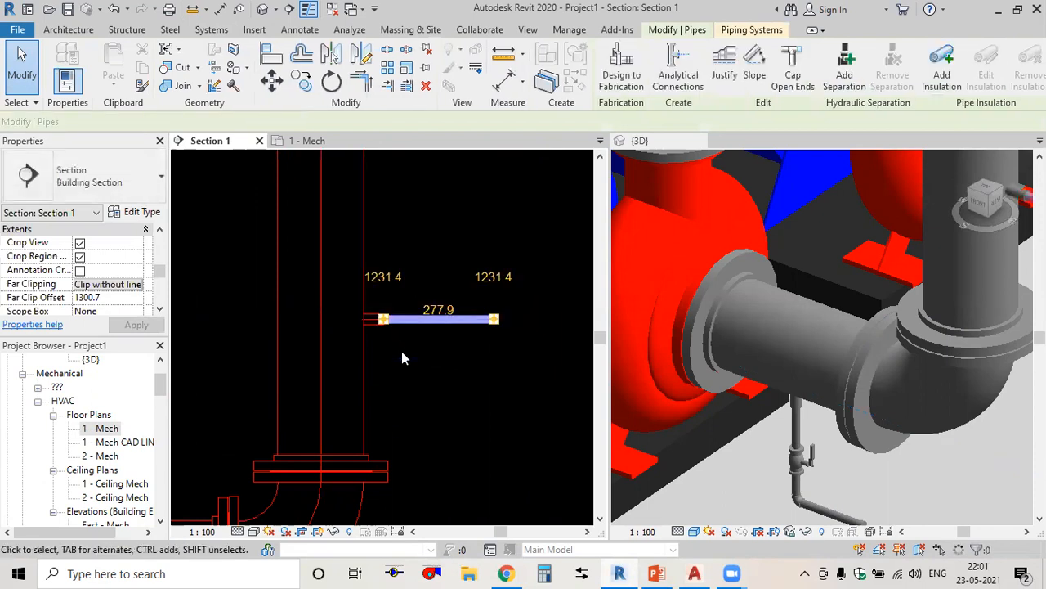
shift+middle_drag(847, 361, 983, 313)
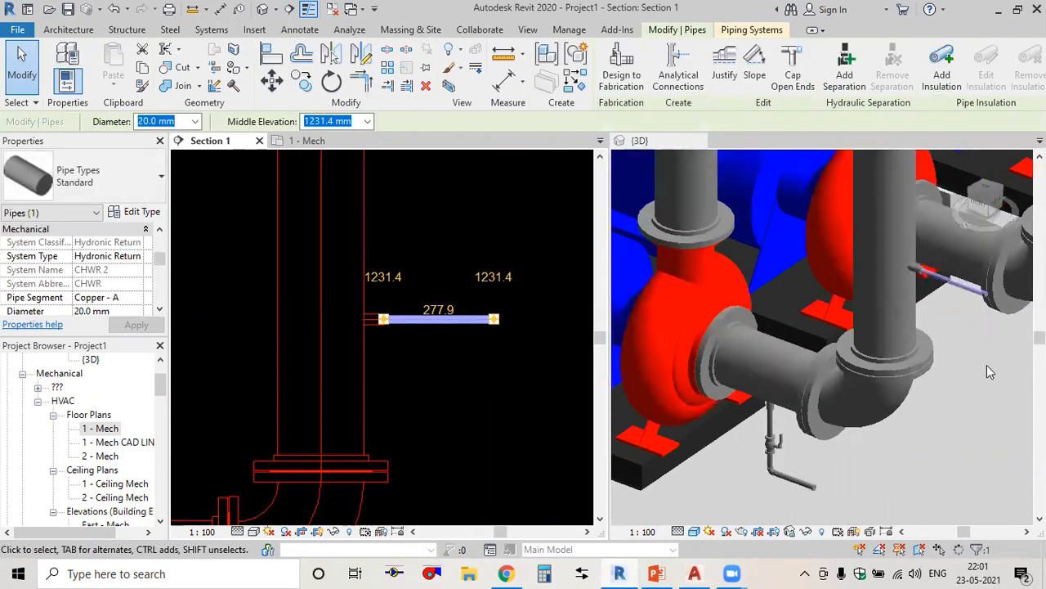
Move the copied 20 mm pipe closer to the pump's vertical discharge pipe and extend its near end to connect as a branch.
scroll(500, 347, down, 3)
middle_drag(516, 386, 602, 388)
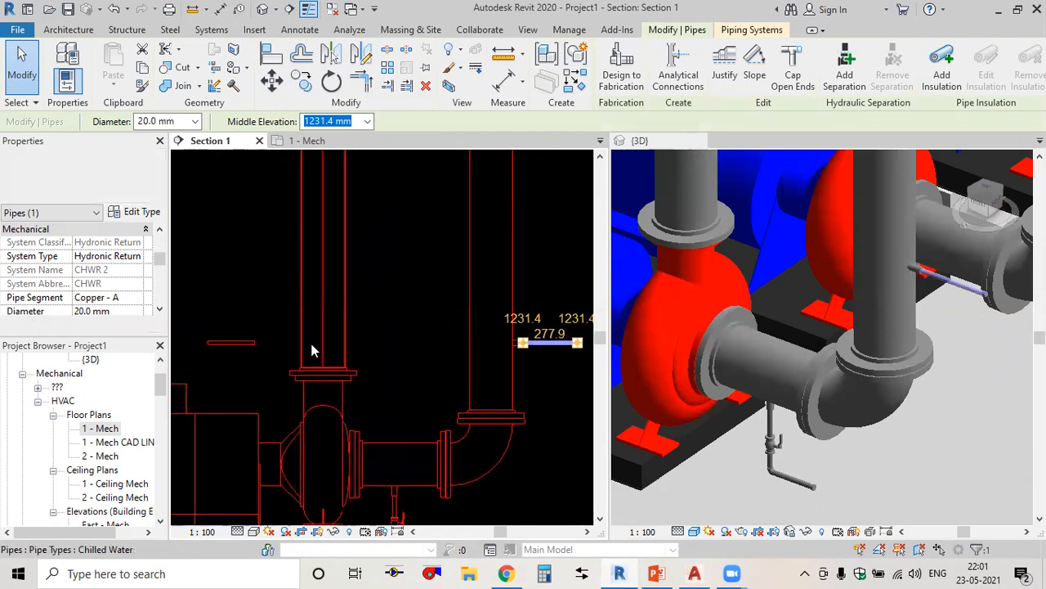
scroll(228, 364, up, 2)
click(233, 354)
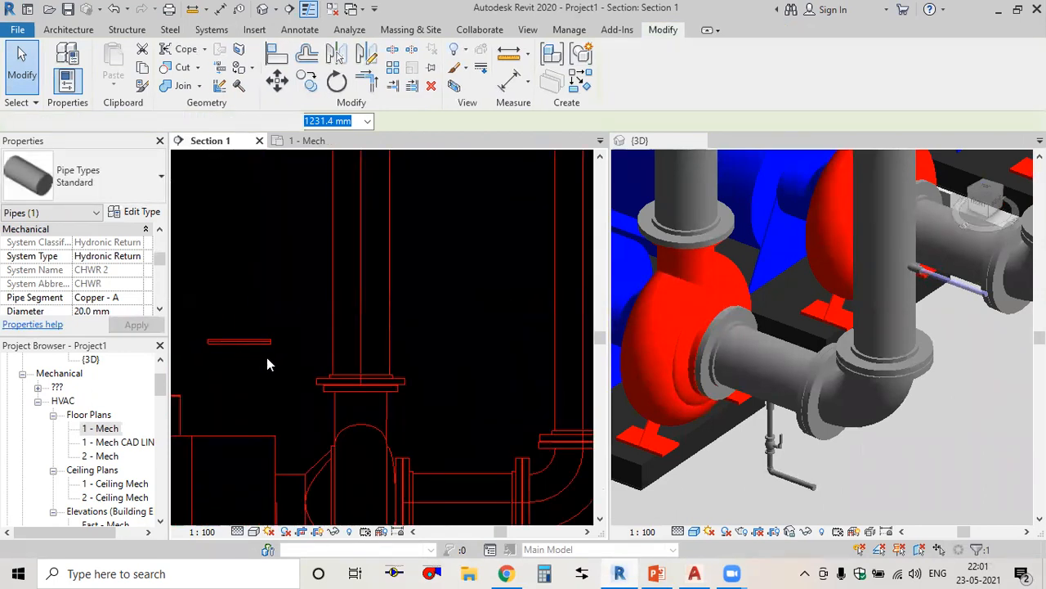
click(267, 357)
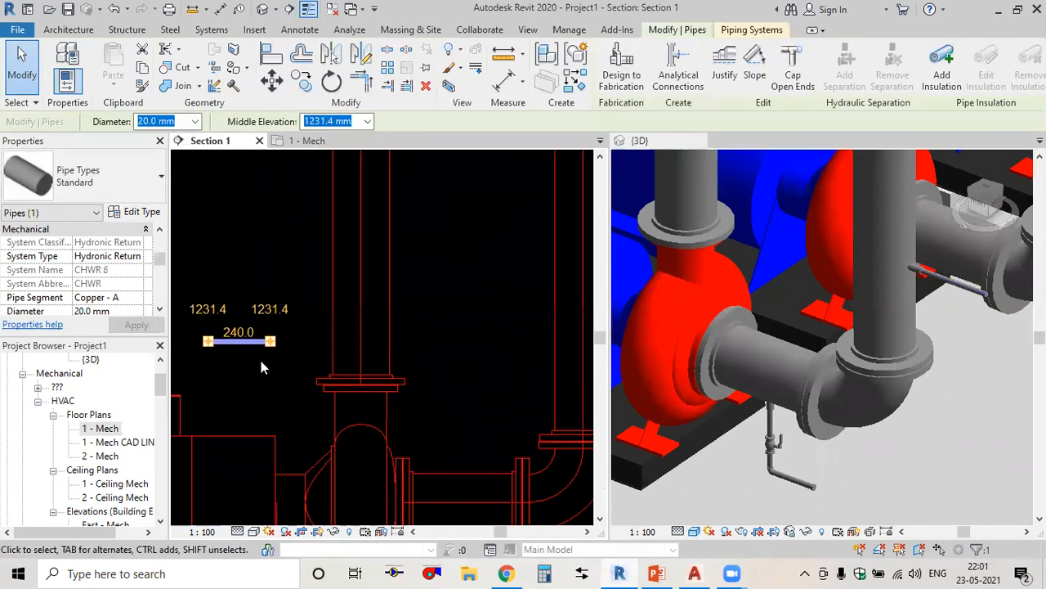
scroll(253, 347, up, 1)
scroll(253, 352, up, 1)
drag(275, 341, 325, 352)
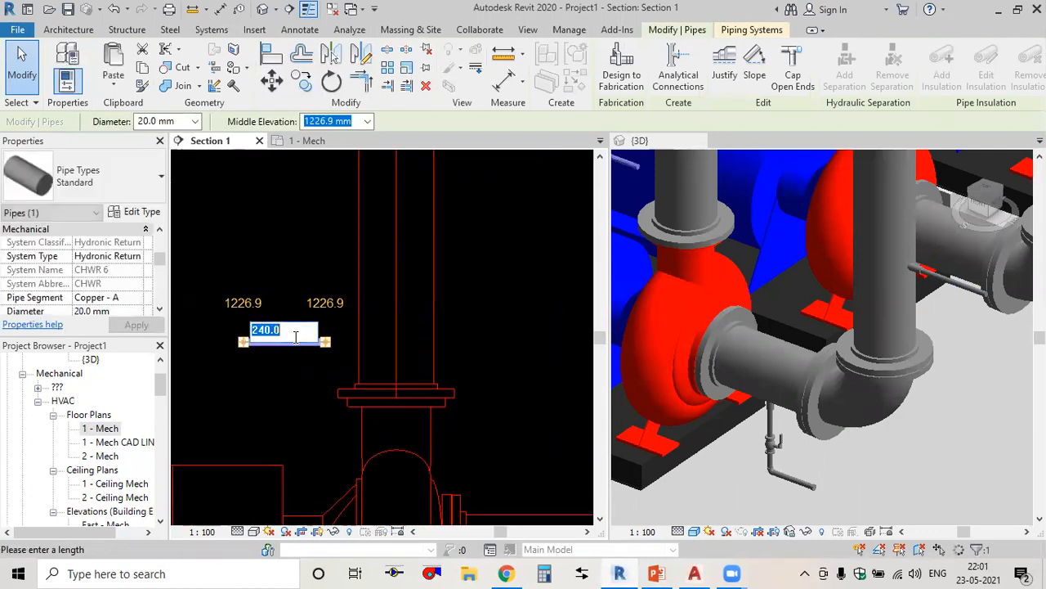
drag(326, 341, 358, 343)
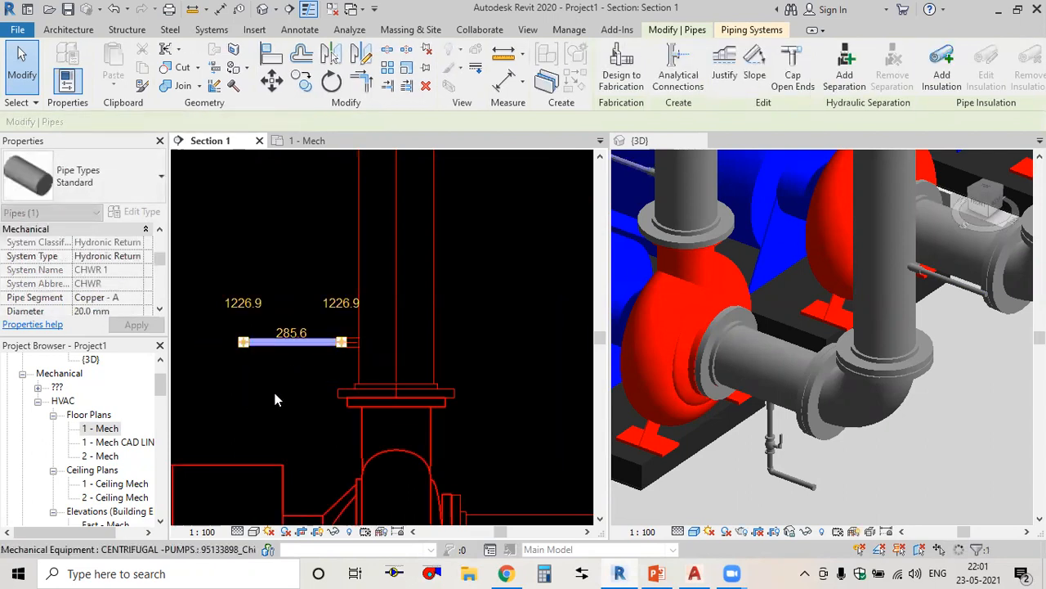
key(Escape)
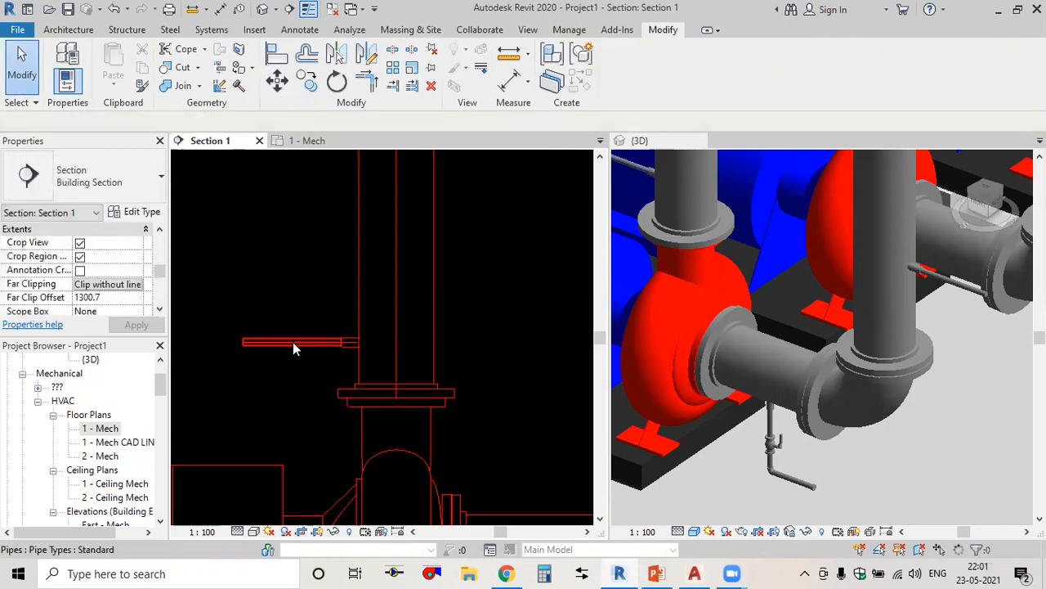
Place a 20 mm Ball Valve 15-50mm Screwed on the small branch of the vertical discharge pipe in Section 1.
scroll(282, 323, down, 1)
scroll(282, 327, up, 1)
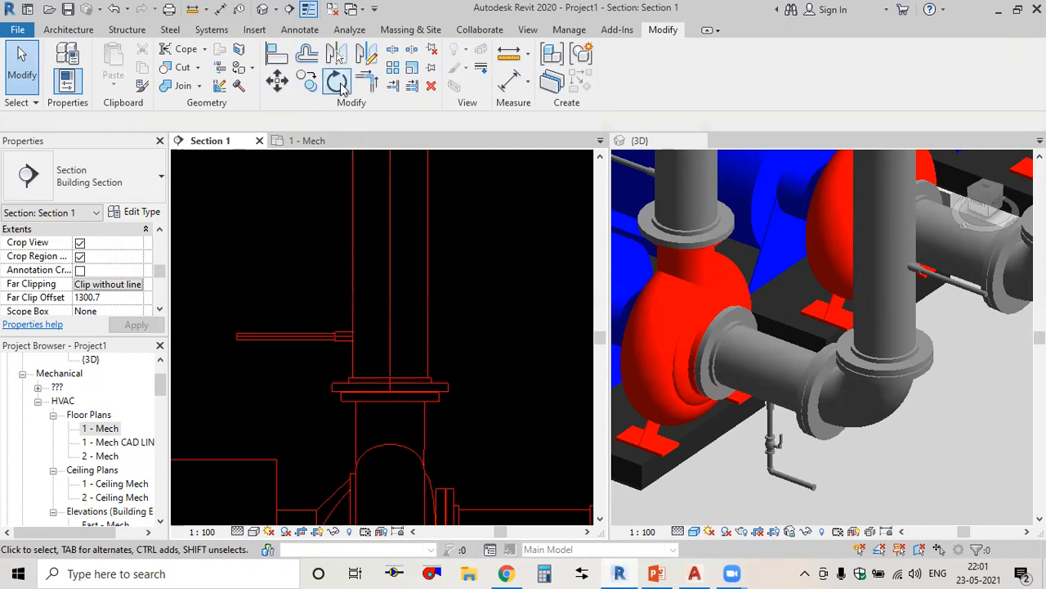
click(211, 29)
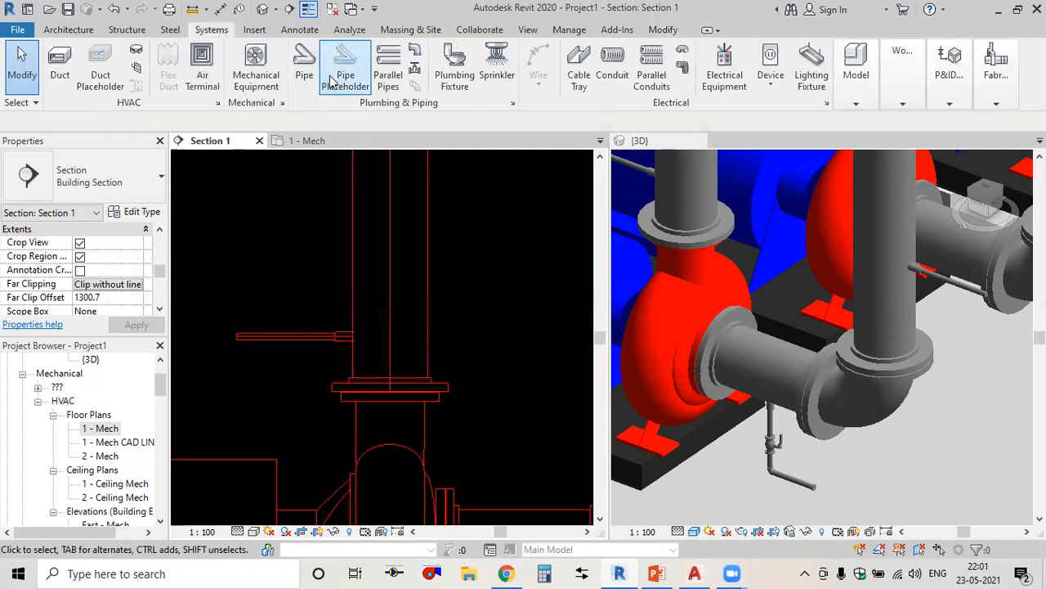
click(416, 69)
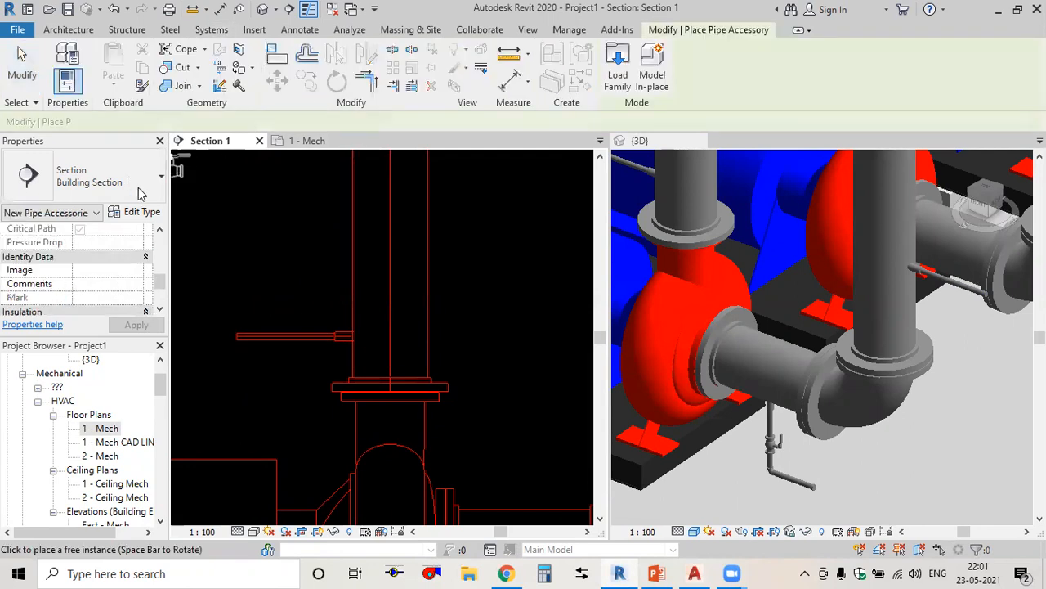
scroll(300, 335, up, 1)
scroll(299, 335, up, 1)
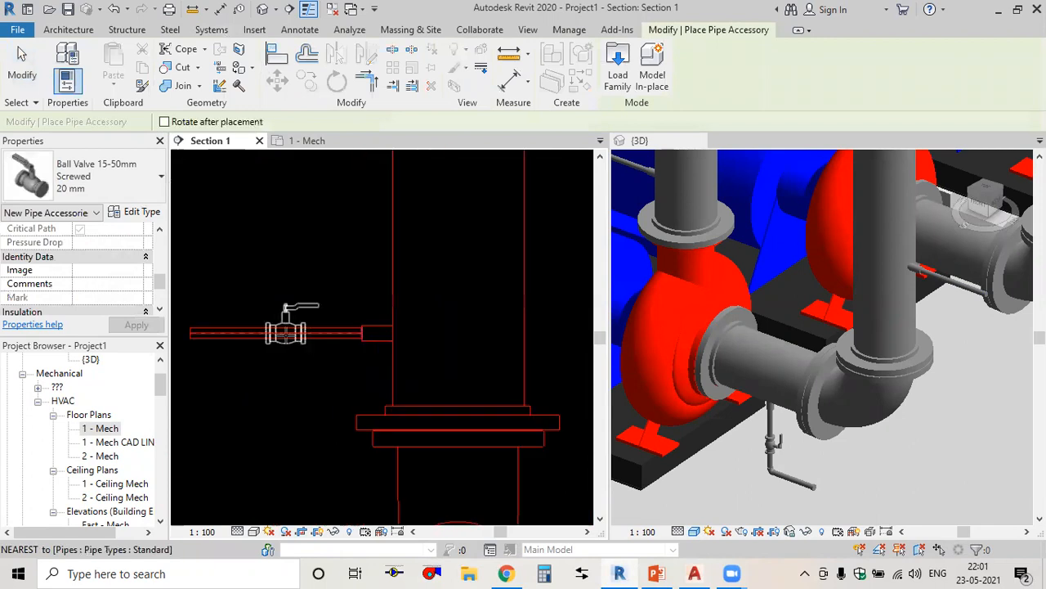
click(251, 347)
Place another 20 mm screwed ball valve on the small branch of the vertical inlet pipe and end the placement.
scroll(253, 348, down, 3)
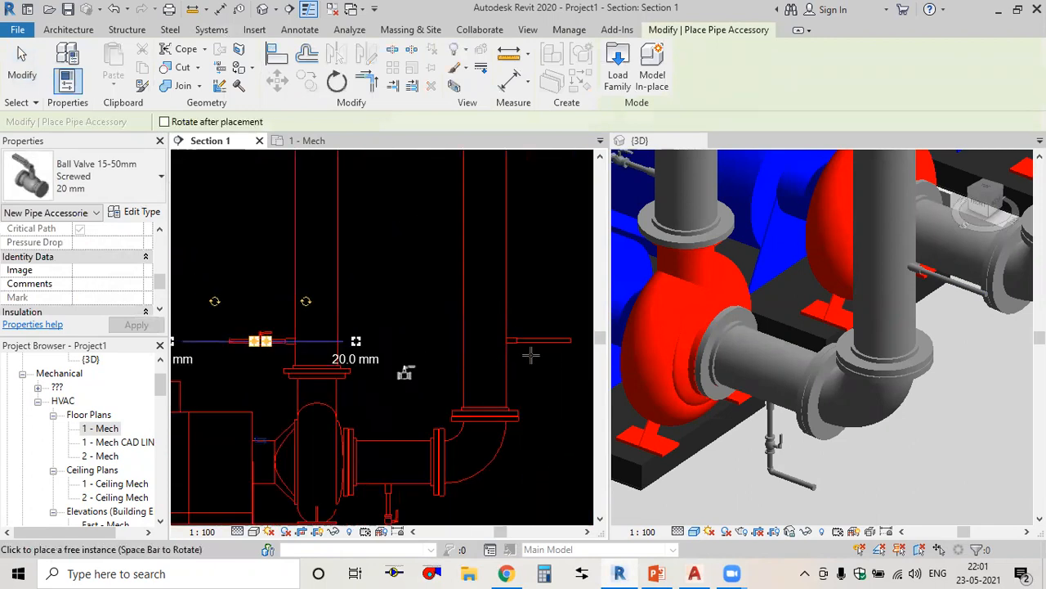
scroll(531, 347, up, 3)
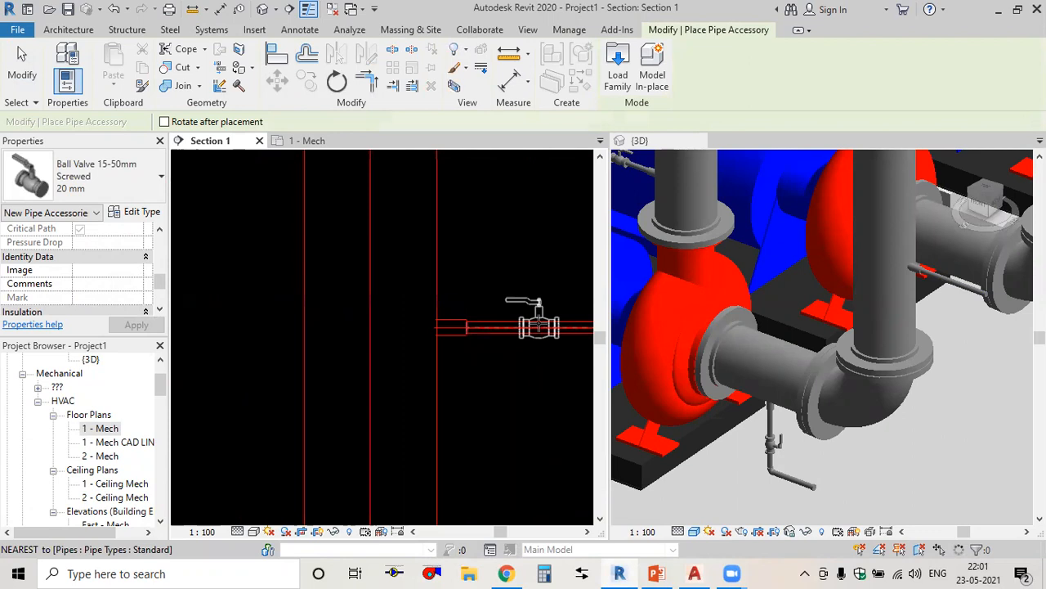
click(539, 327)
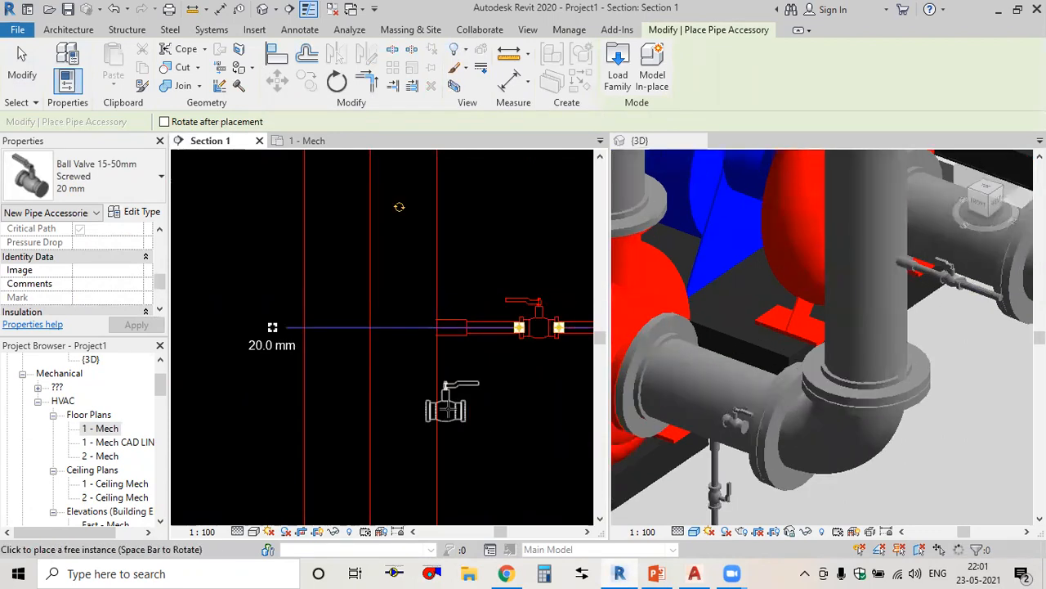
scroll(452, 403, down, 5)
key(Escape)
key(Escape)
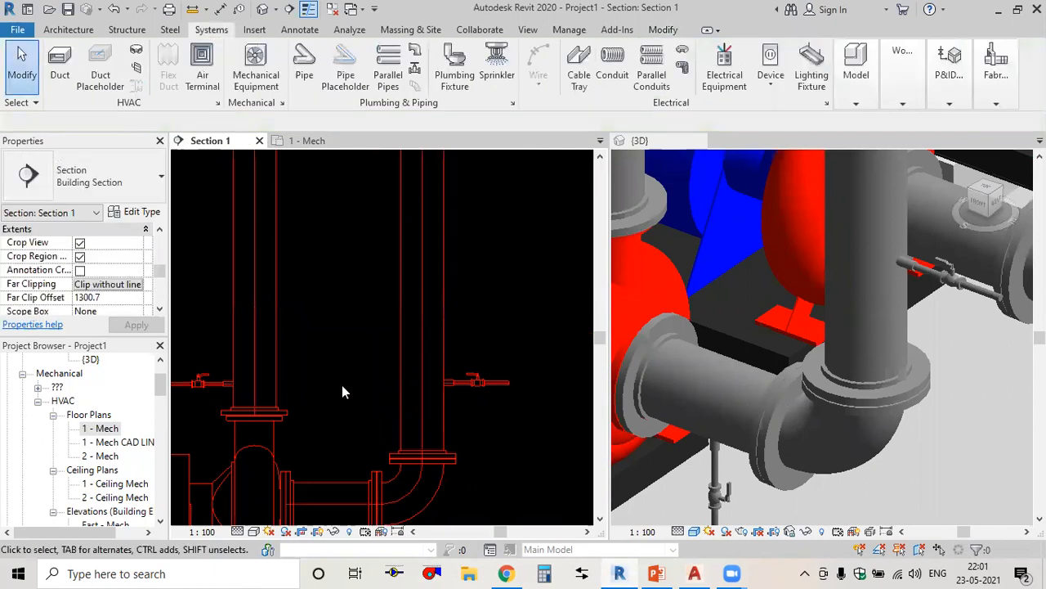
middle_drag(341, 385, 381, 376)
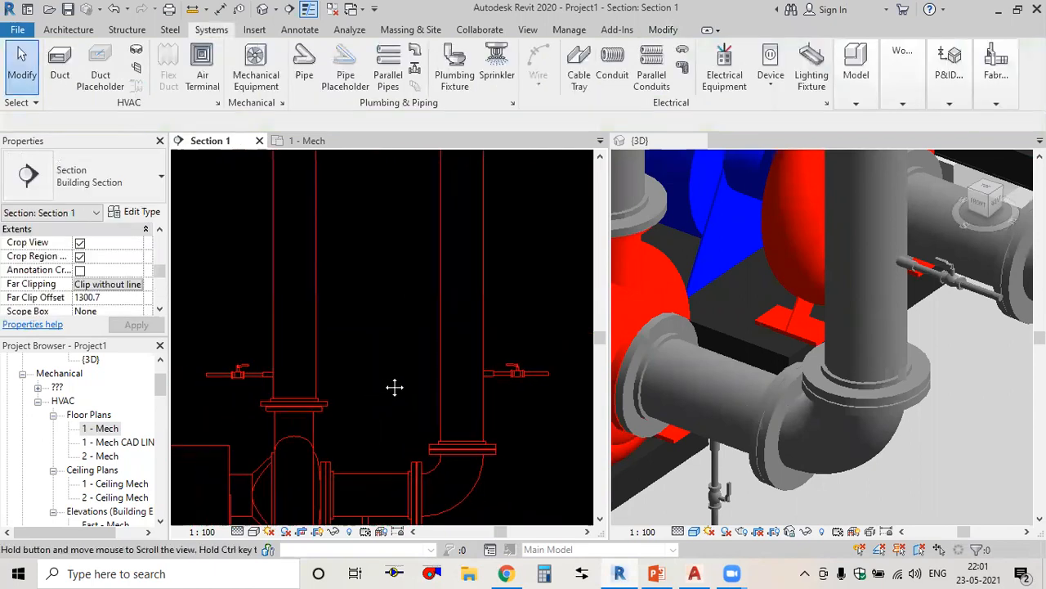
Place a Pressure Gauge of type 2 1/2" Dial - 1/4" on the open end of the inlet pipe's valved branch.
click(415, 69)
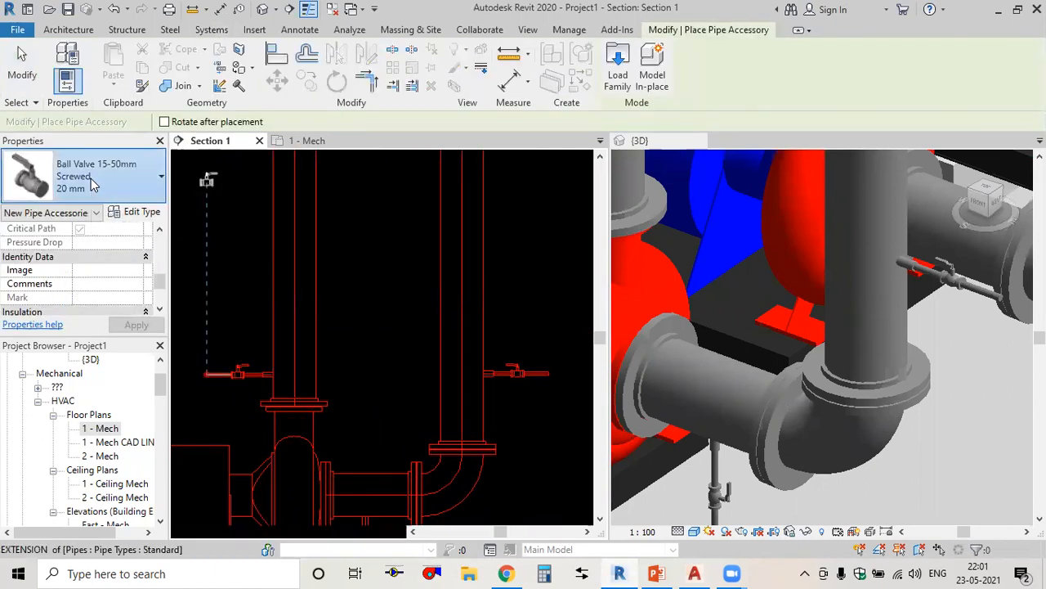
click(91, 178)
text(pre)
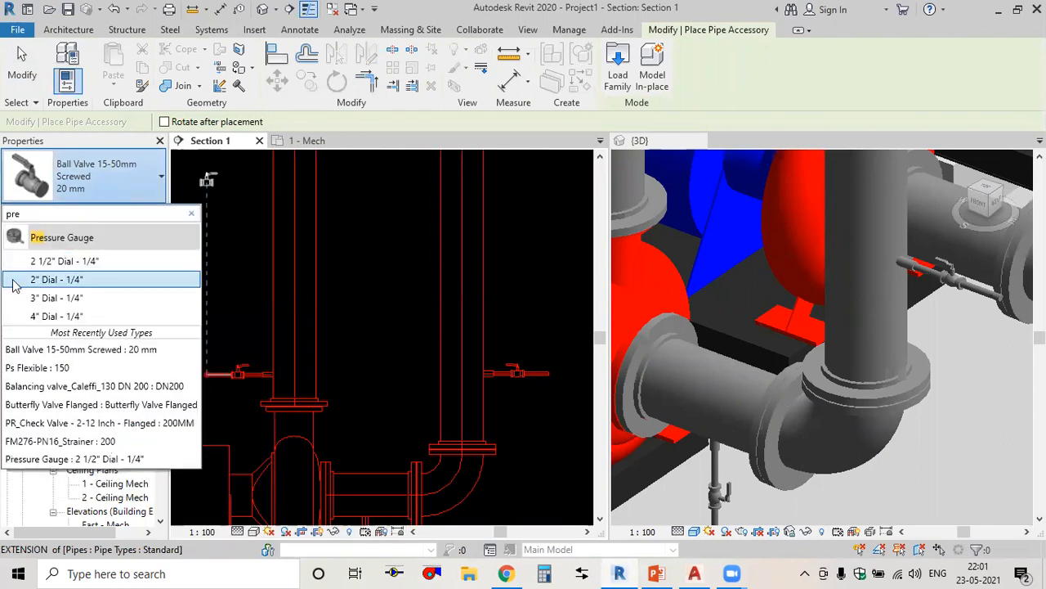
click(41, 261)
scroll(548, 376, up, 5)
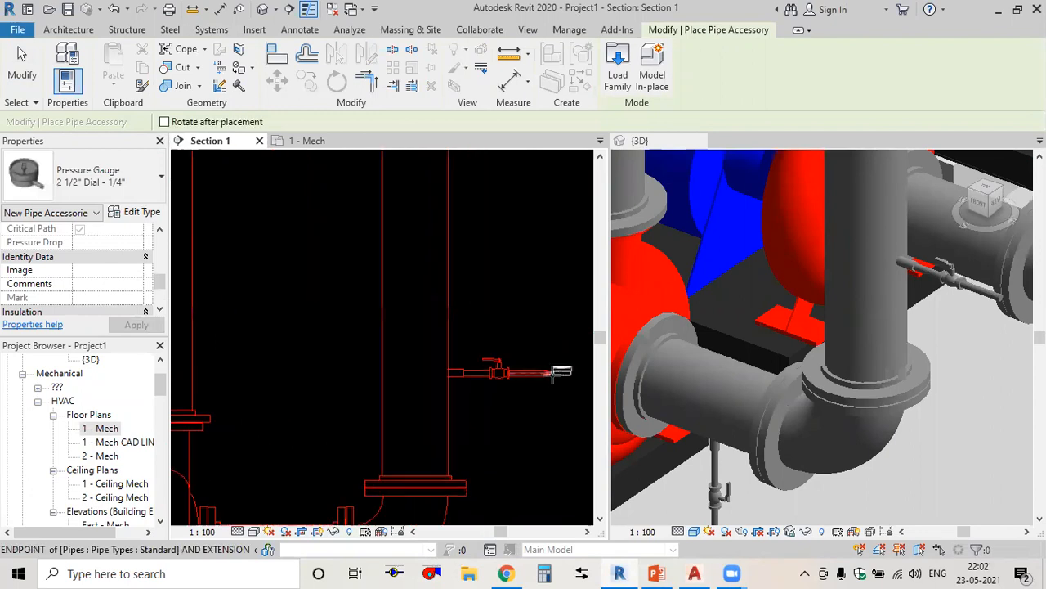
middle_drag(543, 392, 446, 382)
scroll(444, 372, up, 3)
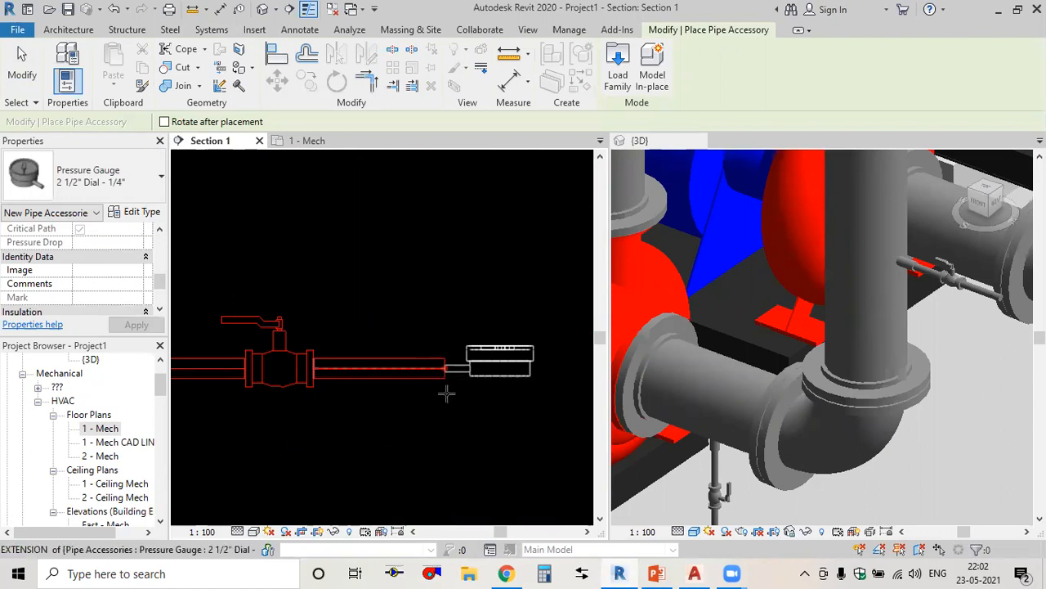
click(444, 372)
Place the same 2 1/2" Dial - 1/4" Pressure Gauge on the open end of the discharge pipe's valved branch and end the placement.
scroll(412, 409, down, 2)
scroll(413, 409, down, 3)
middle_drag(354, 444, 572, 444)
middle_drag(405, 431, 513, 427)
scroll(278, 387, up, 5)
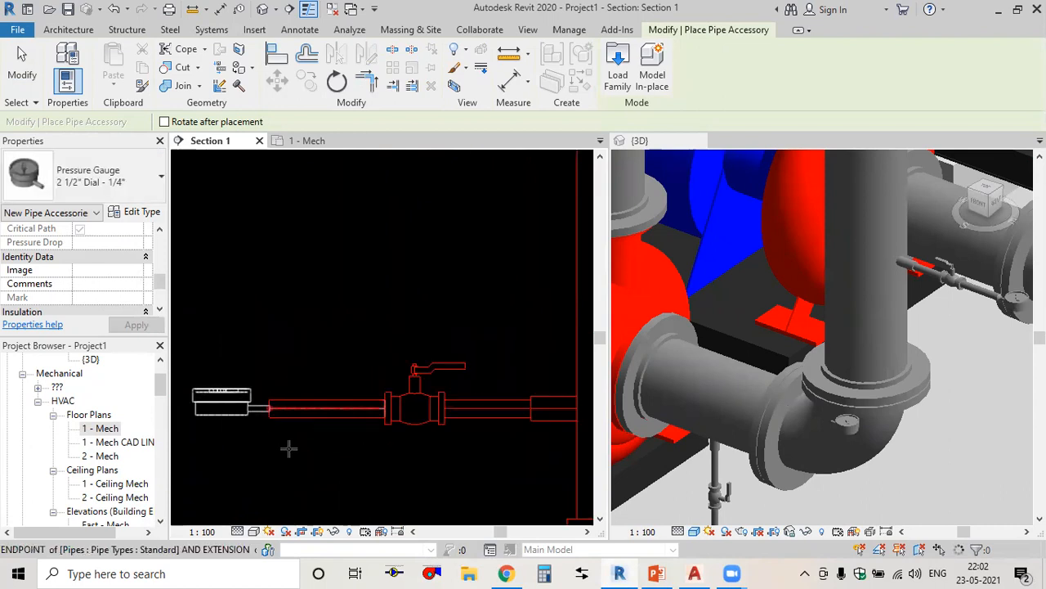
key(Escape)
key(Escape)
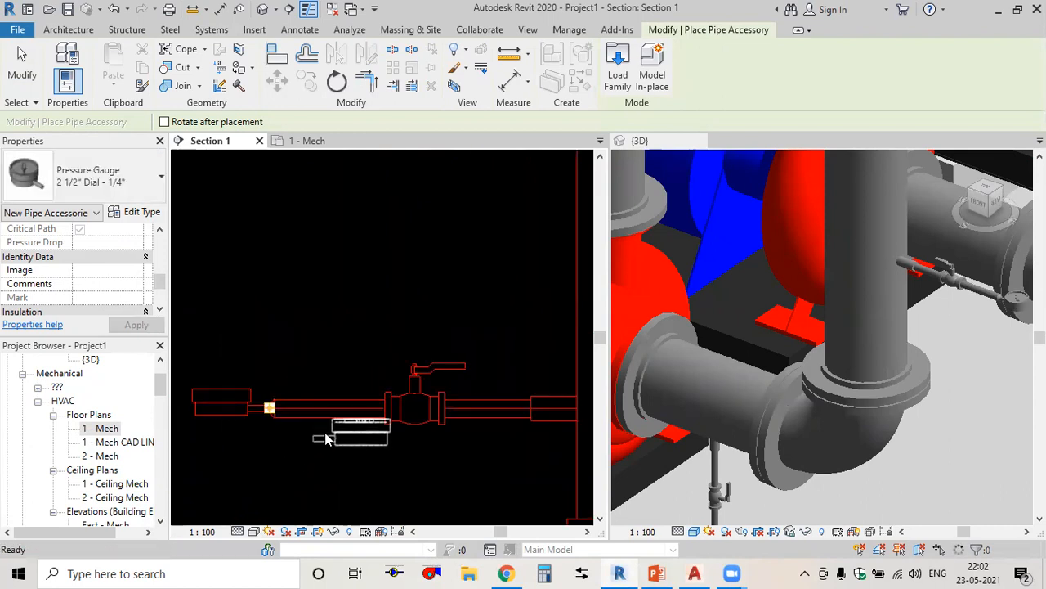
scroll(347, 420, down, 5)
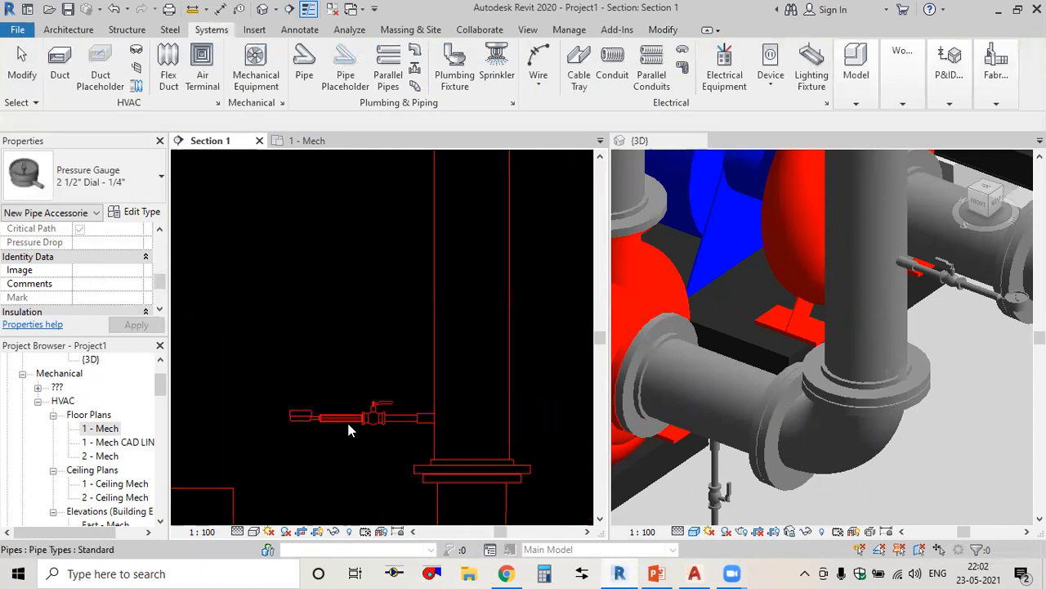
middle_drag(313, 411, 268, 385)
scroll(360, 475, up, 3)
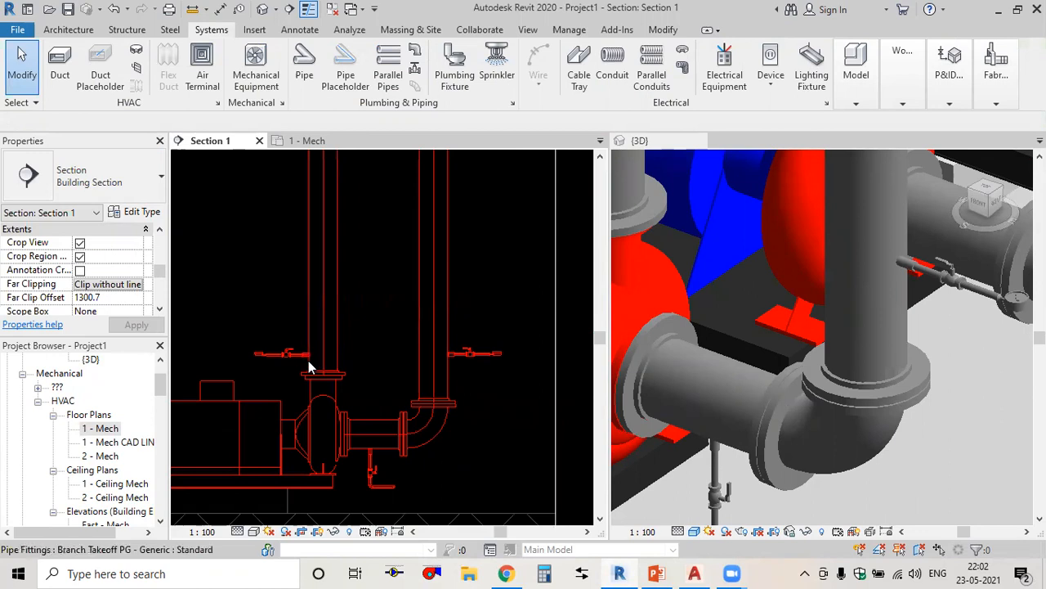
Consult the typical pump detail in PowerPoint and place a 200MM PR_Check Valve - 2-12 Inch - Flanged on the vertical inlet pipe above the gauge branch.
click(655, 573)
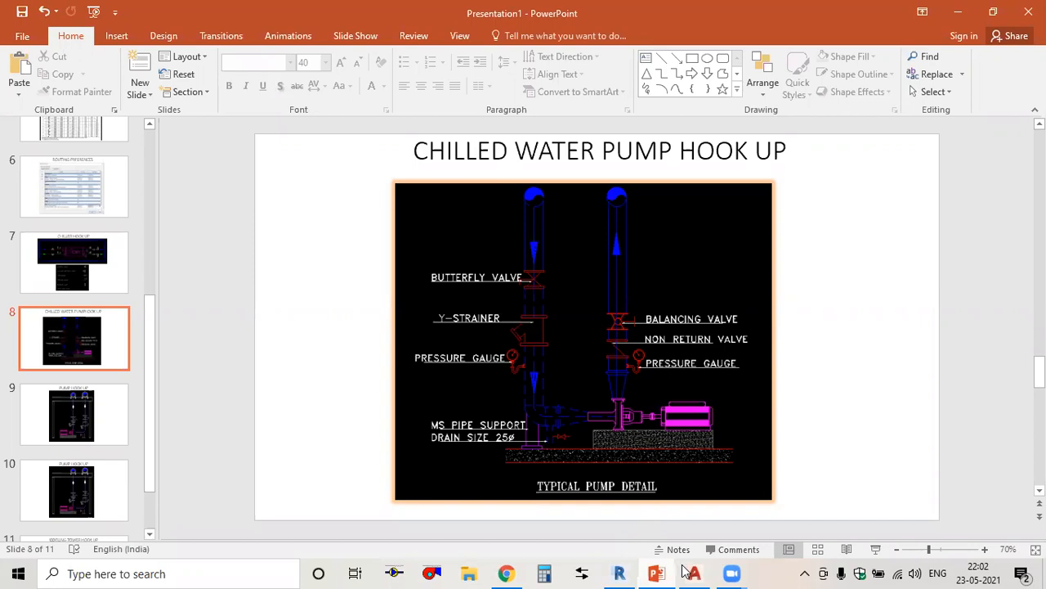
click(659, 573)
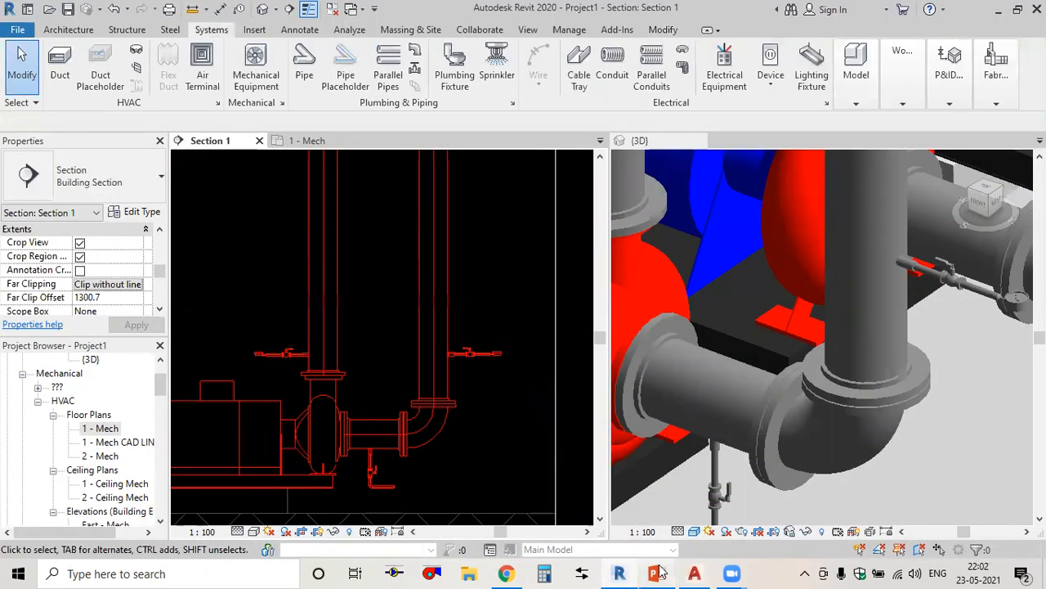
middle_drag(455, 344, 403, 417)
scroll(402, 417, up, 2)
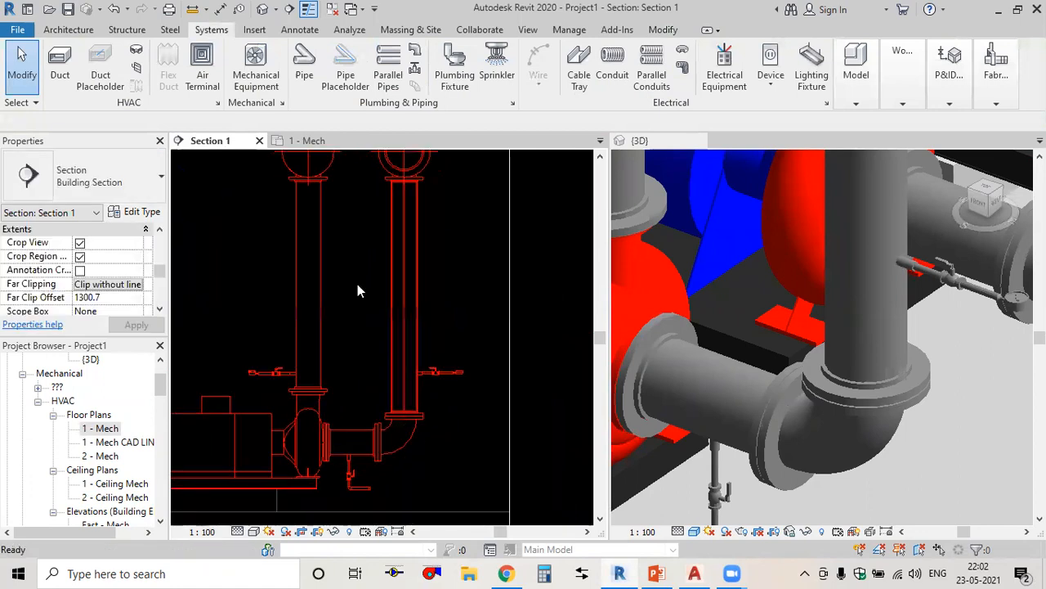
click(419, 69)
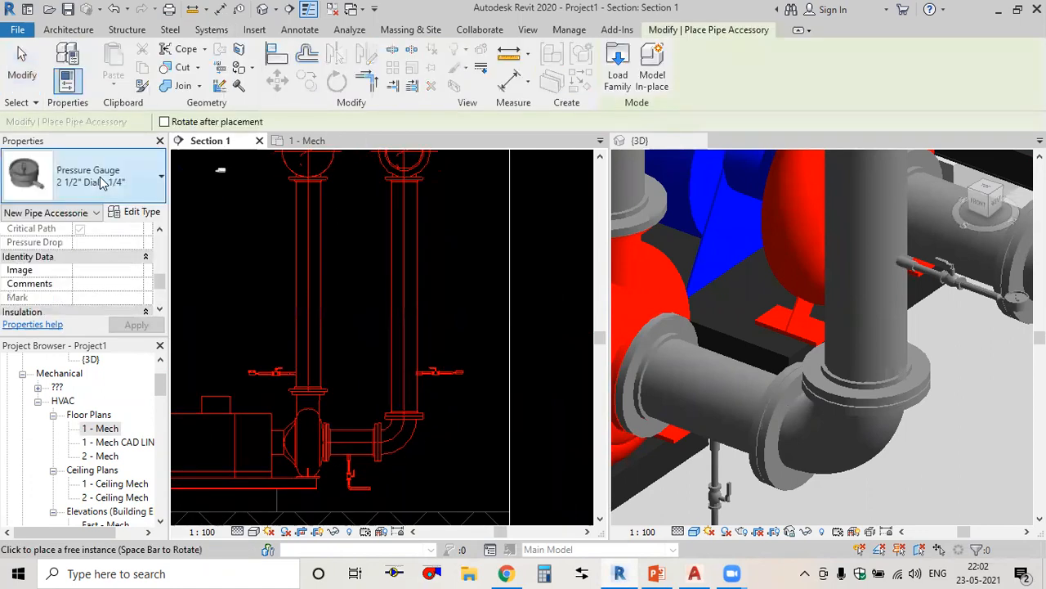
click(102, 181)
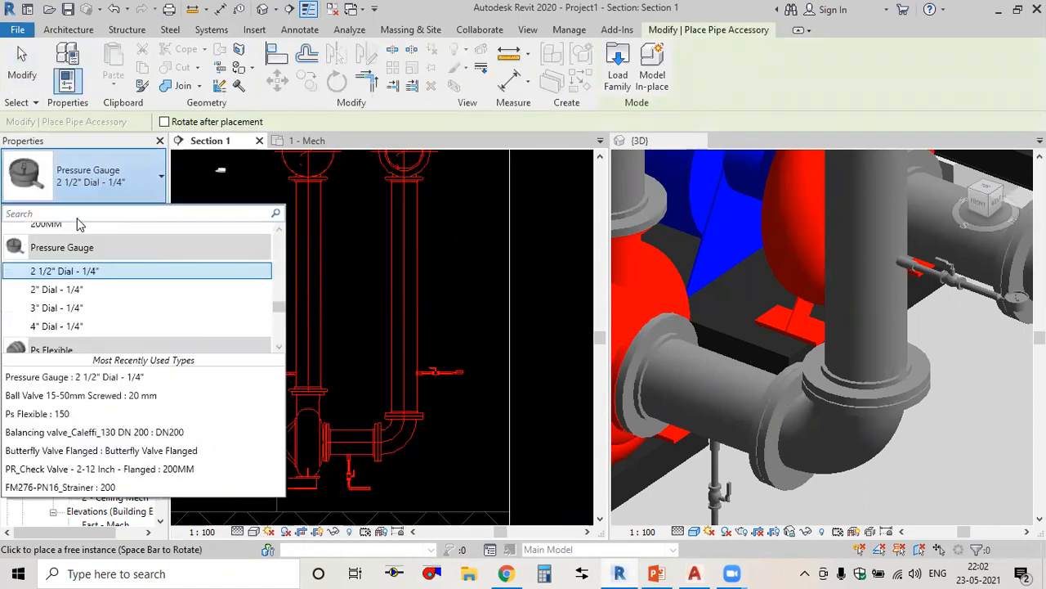
text(chec)
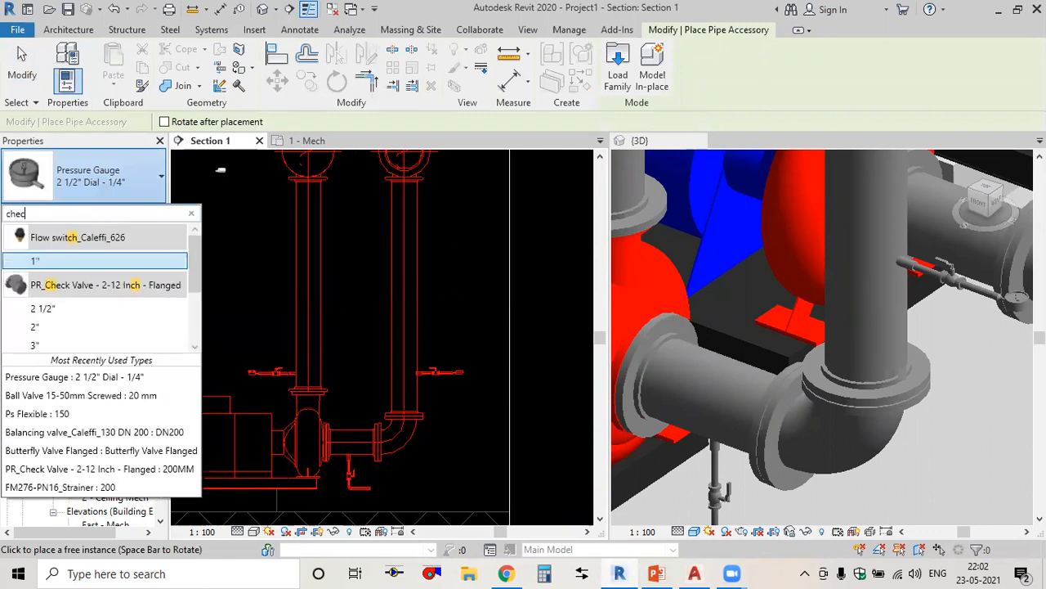
scroll(70, 294, down, 3)
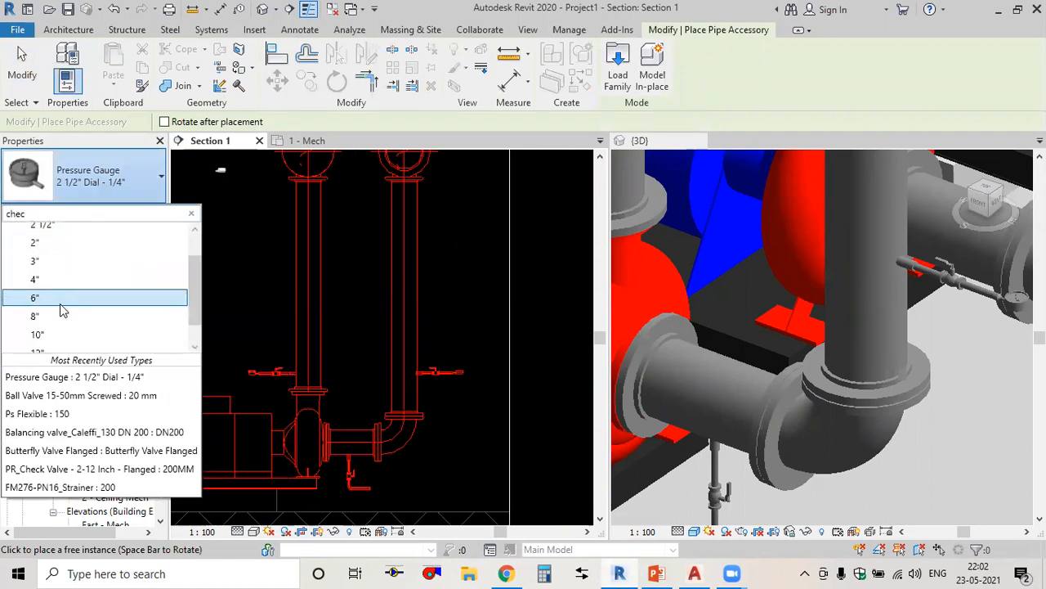
click(65, 348)
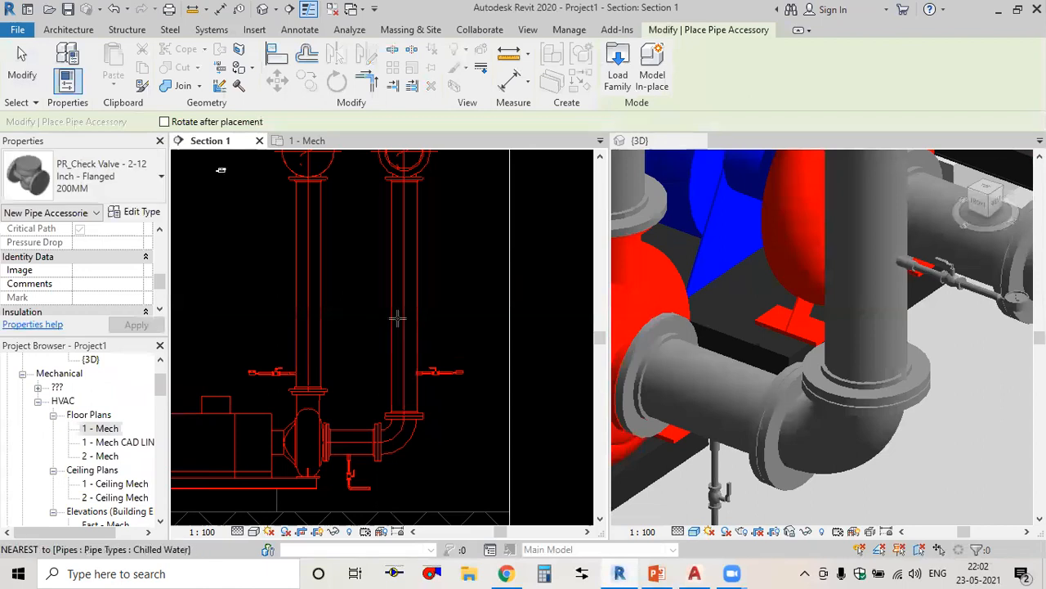
click(474, 390)
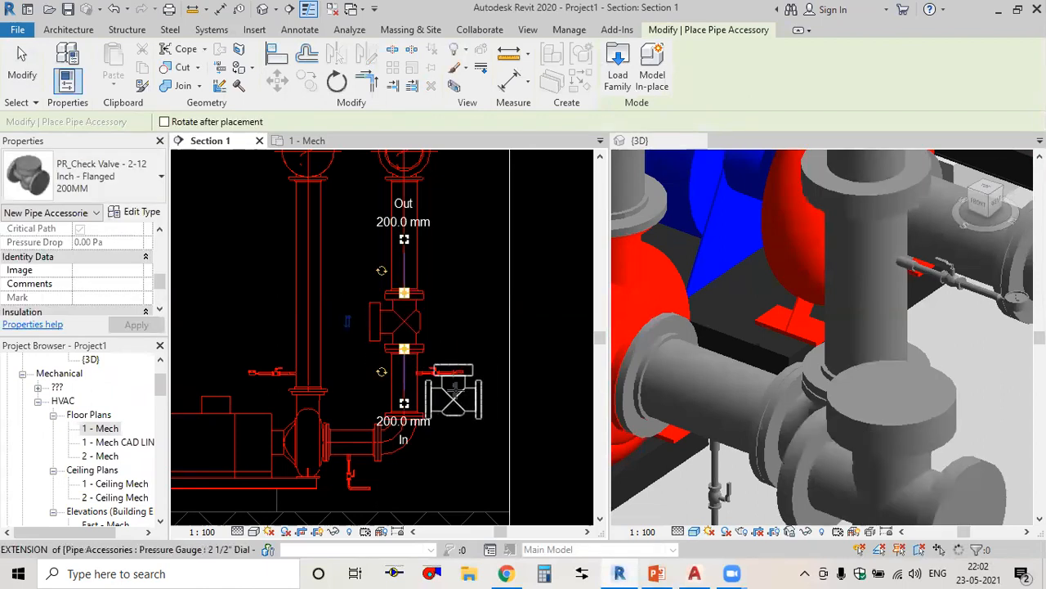
key(Escape)
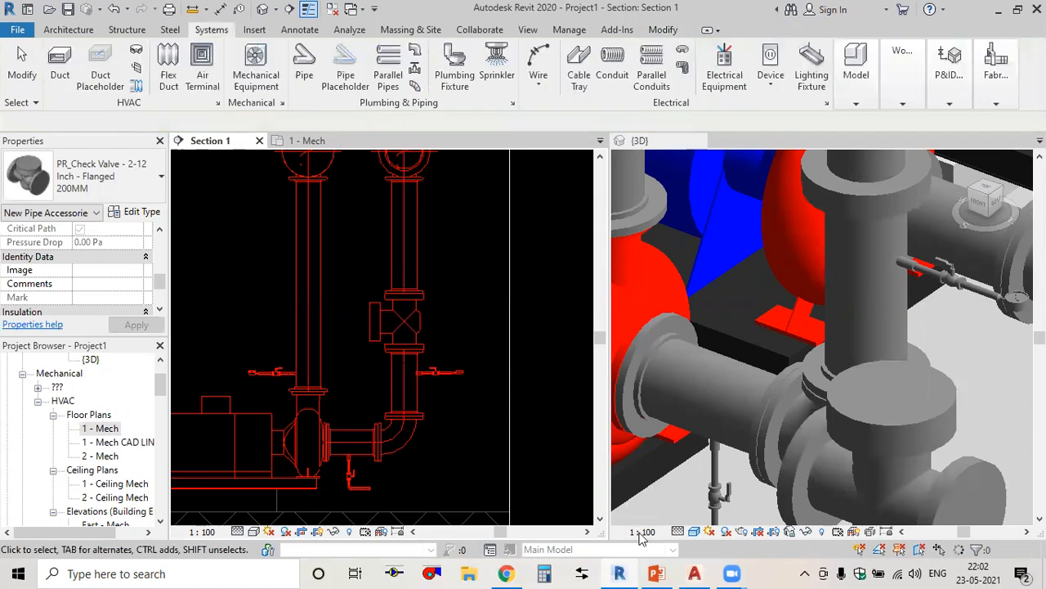
Recheck the pump detail slide and place a Balancing valve_Caleffi_130 DN 200 of type DN200 on the vertical inlet pipe above the check valve.
click(654, 573)
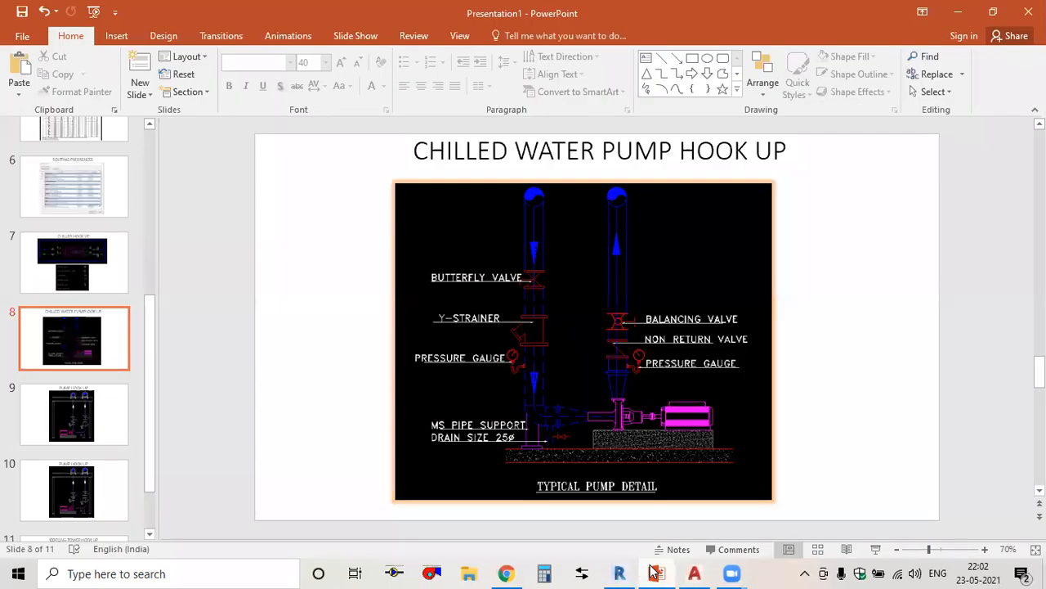
click(655, 574)
click(417, 74)
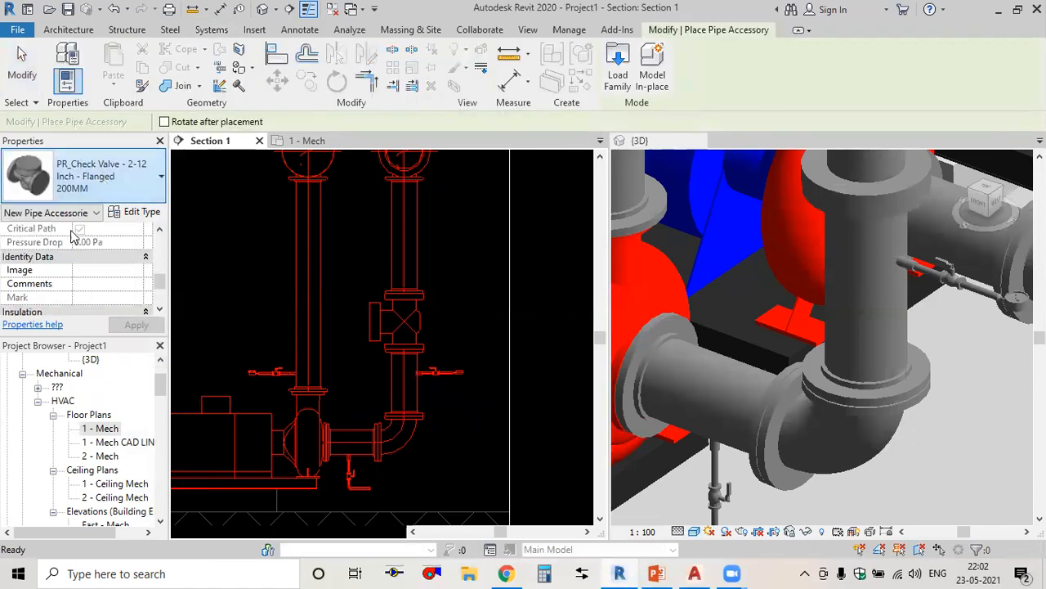
text(b)
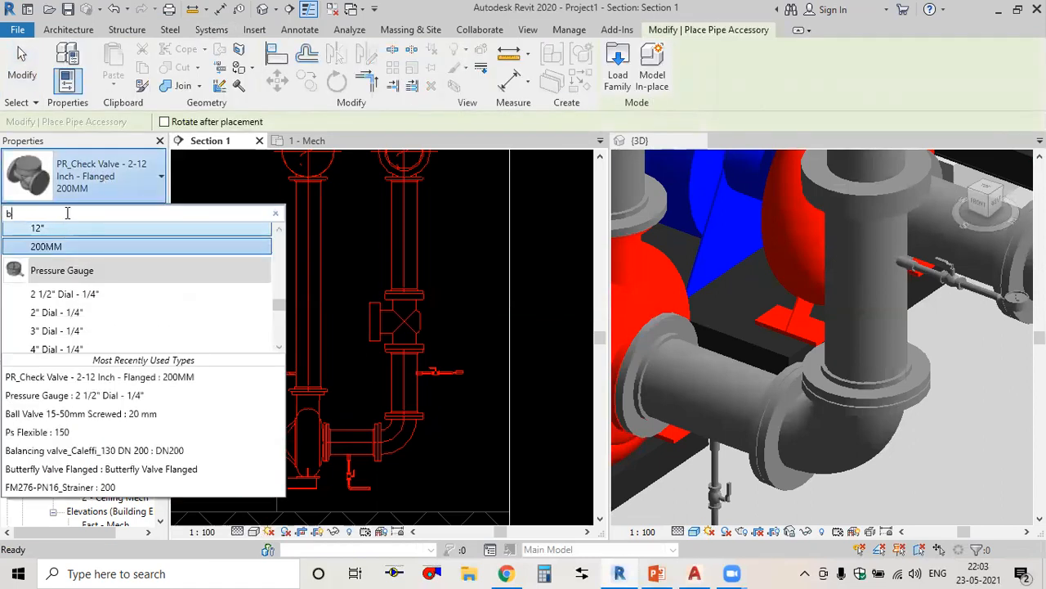
text(al)
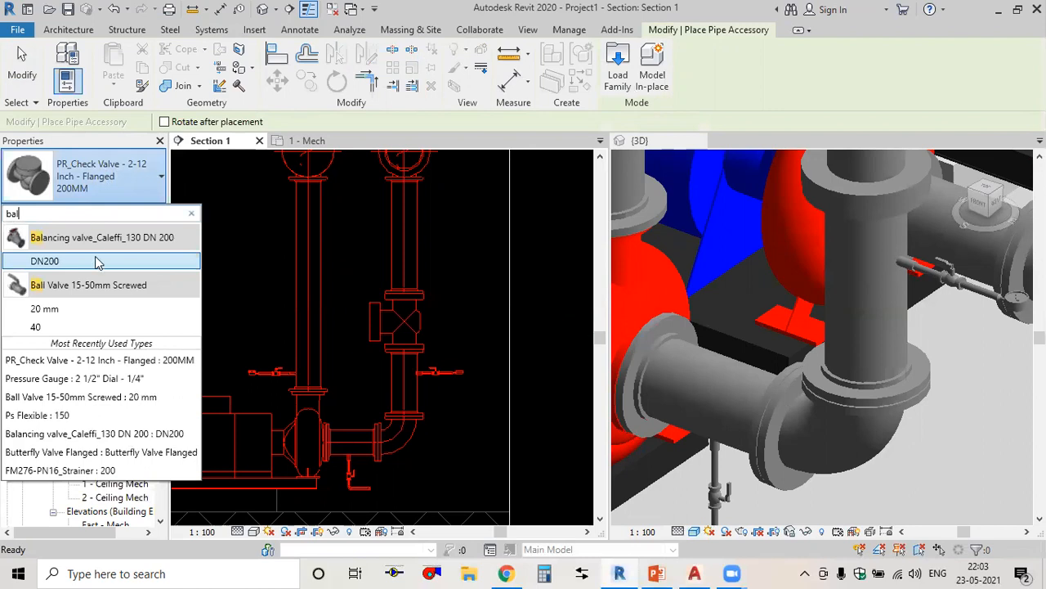
click(97, 262)
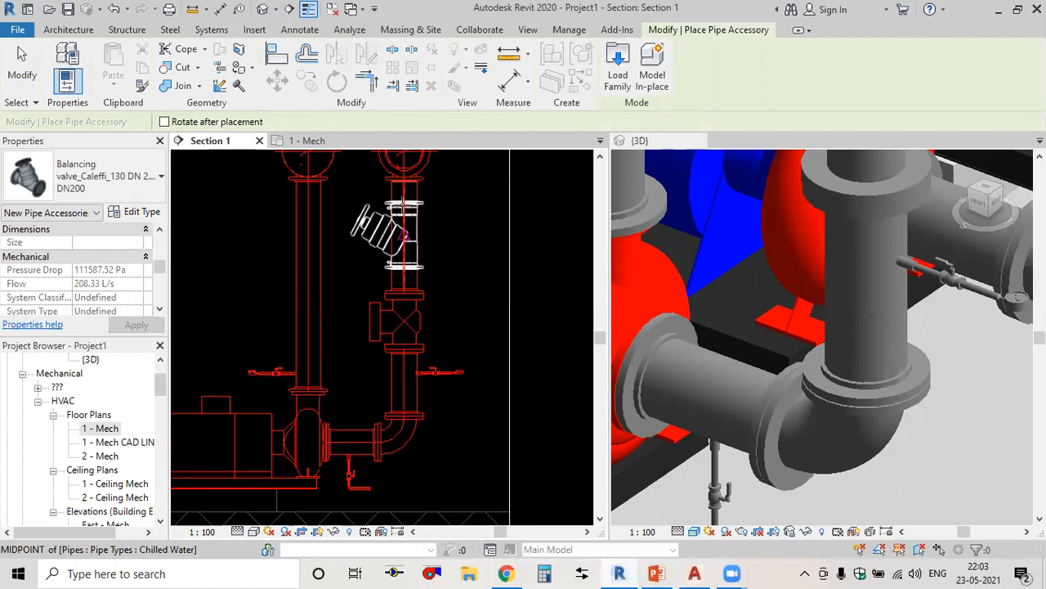
click(403, 233)
key(Escape)
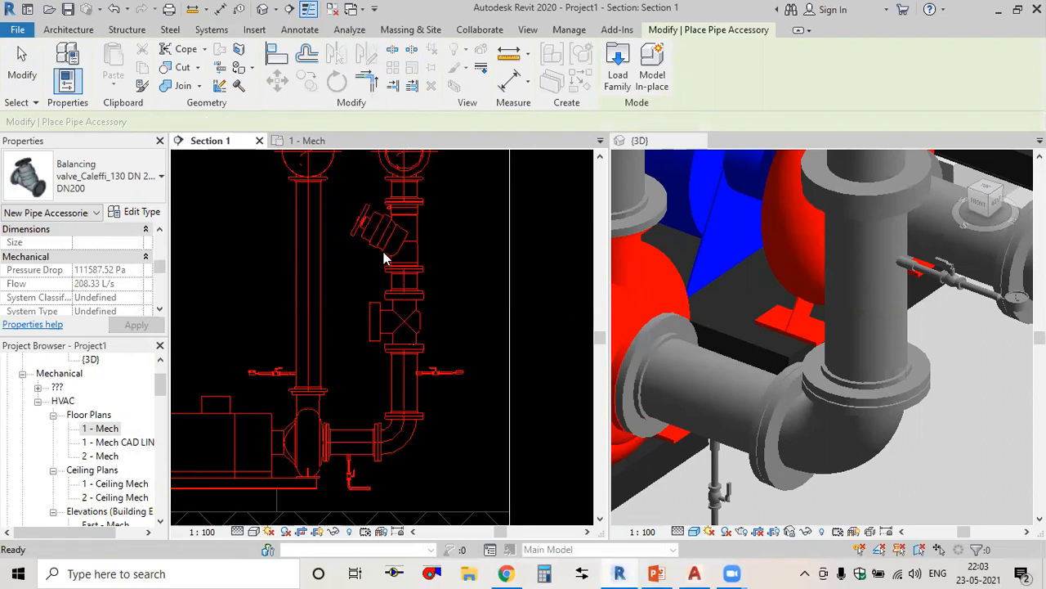
Rotate the balancing valve about the inlet pipe's axis until its handwheel faces away from the discharge pipe.
click(380, 243)
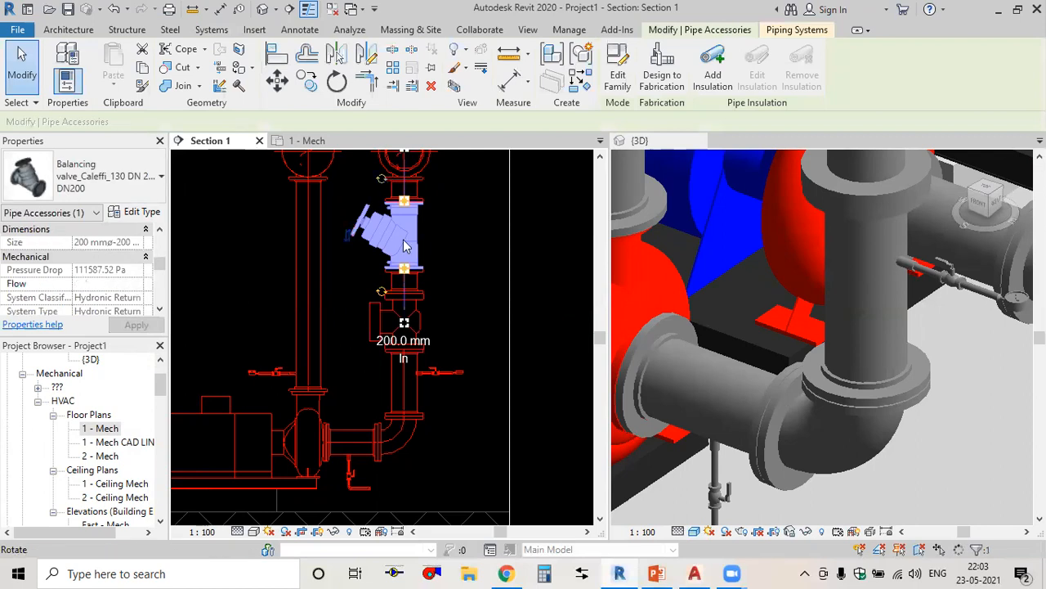
scroll(770, 345, down, 2)
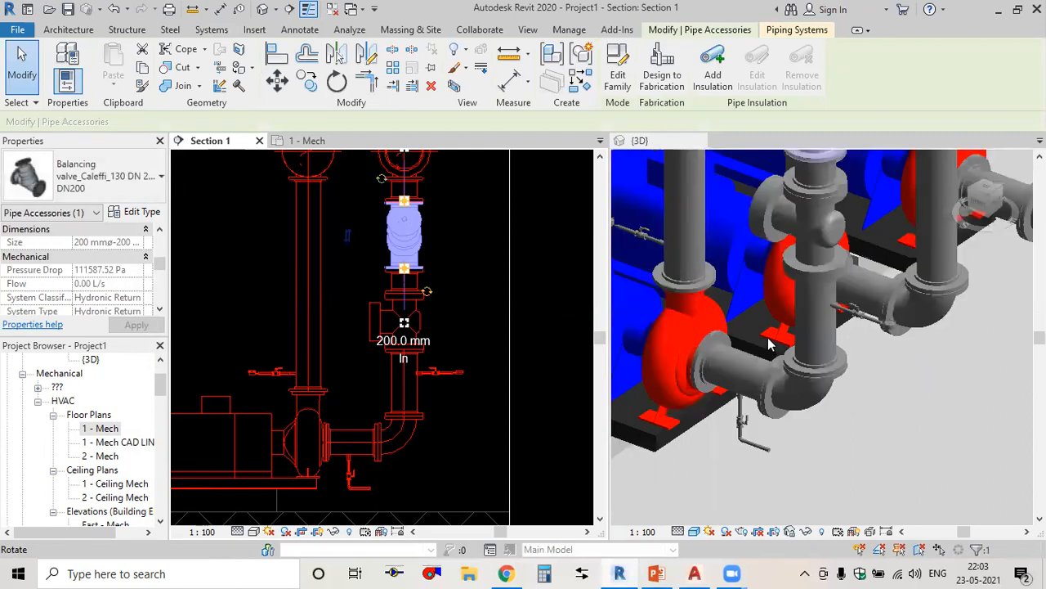
scroll(783, 346, down, 2)
middle_drag(857, 431, 886, 540)
scroll(847, 377, up, 1)
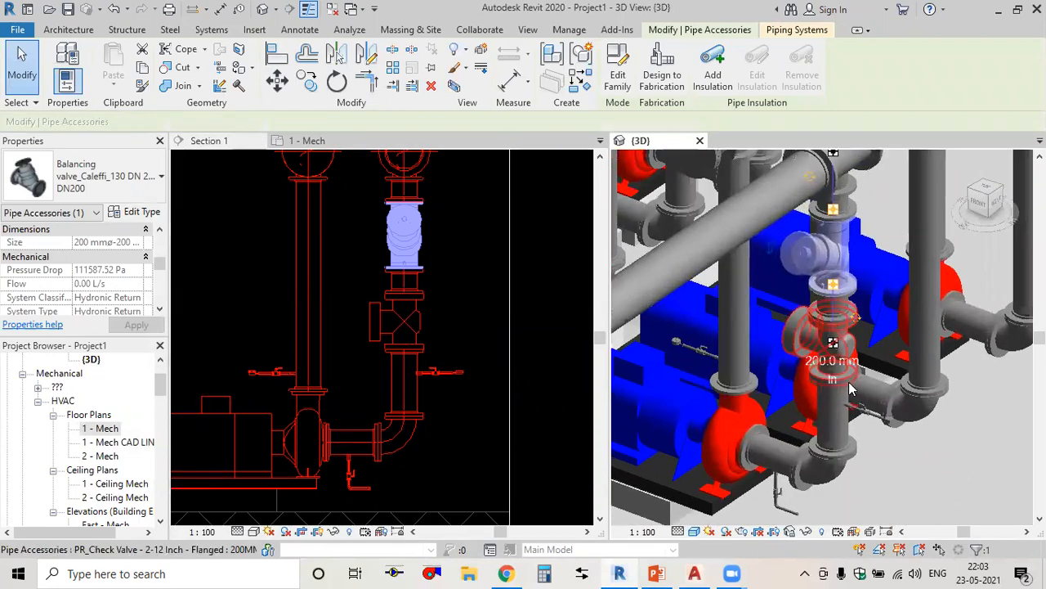
click(426, 251)
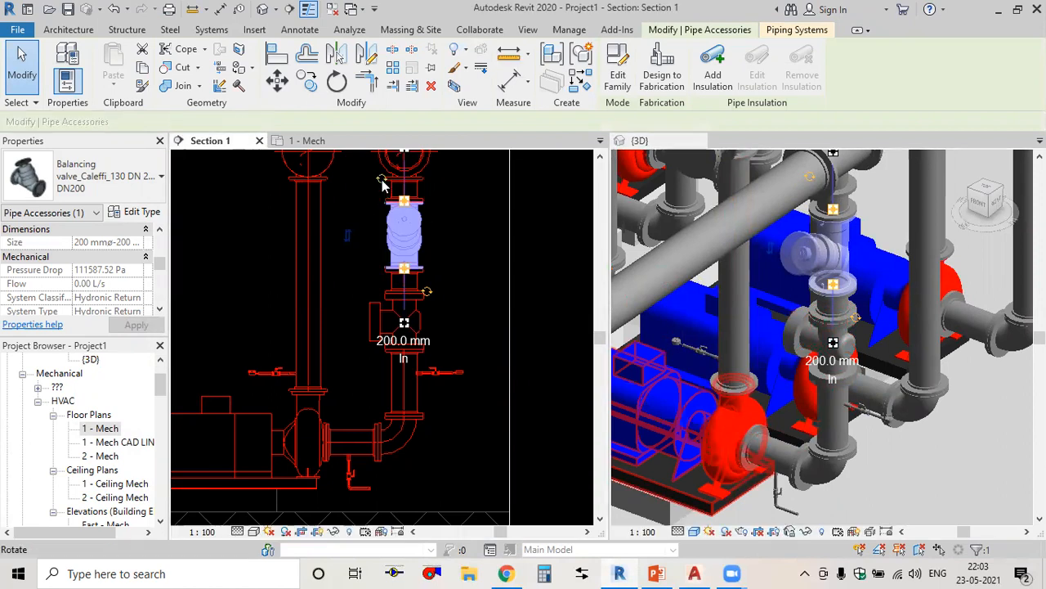
click(382, 182)
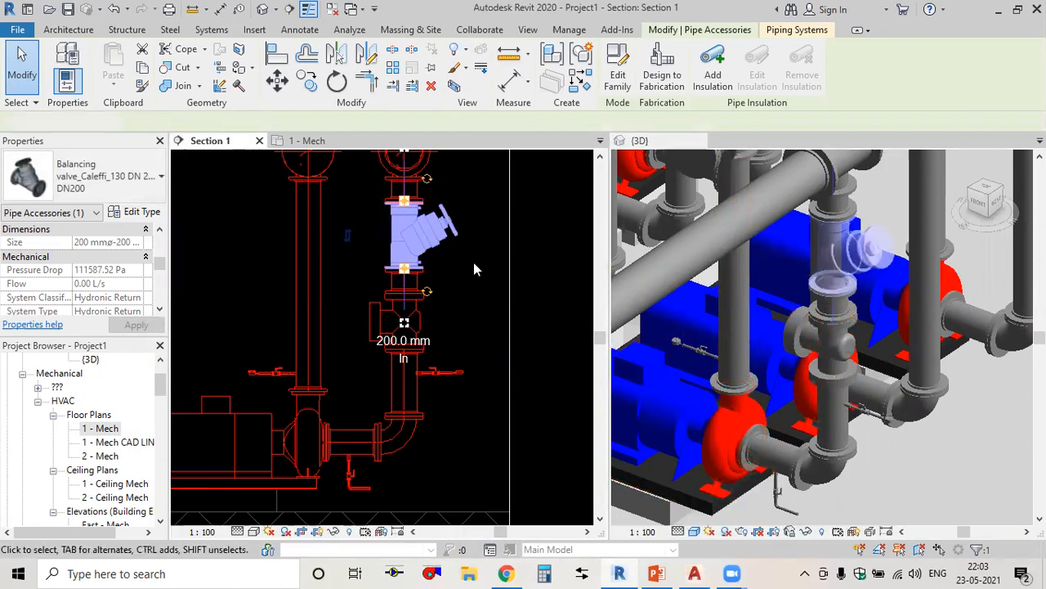
click(473, 270)
scroll(849, 278, up, 4)
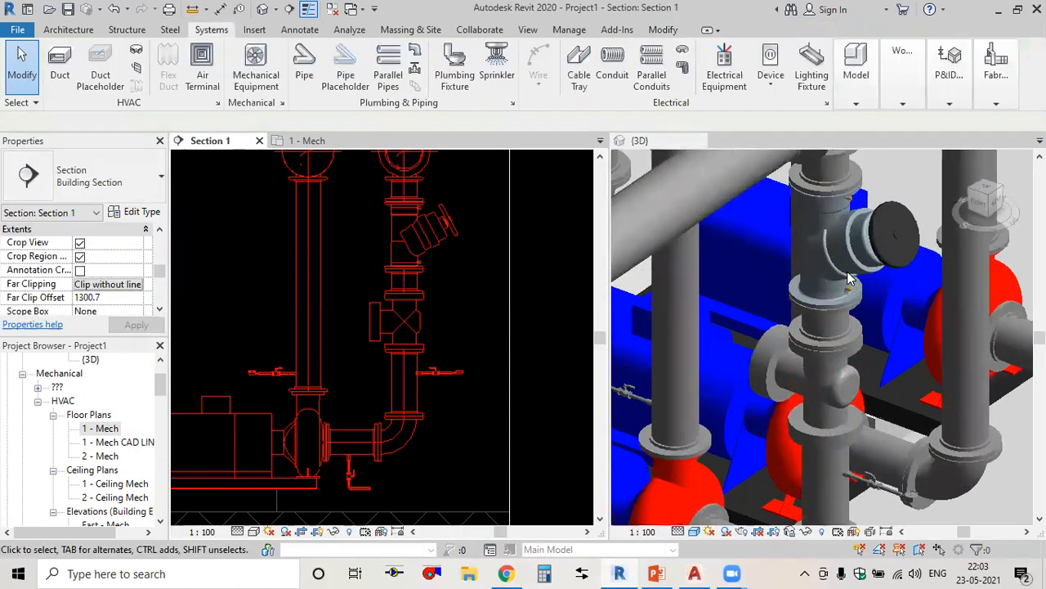
scroll(850, 321, down, 5)
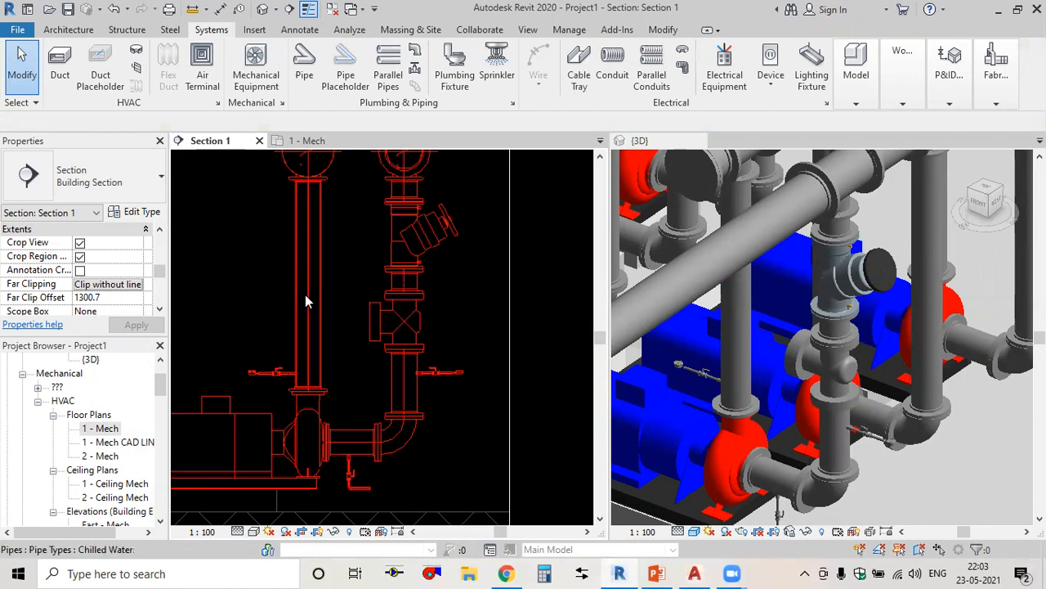
Consult the pump detail in PowerPoint and place an FM276-PN16_Strainer of type 200 on the vertical discharge pipe above its gauge branch.
click(664, 571)
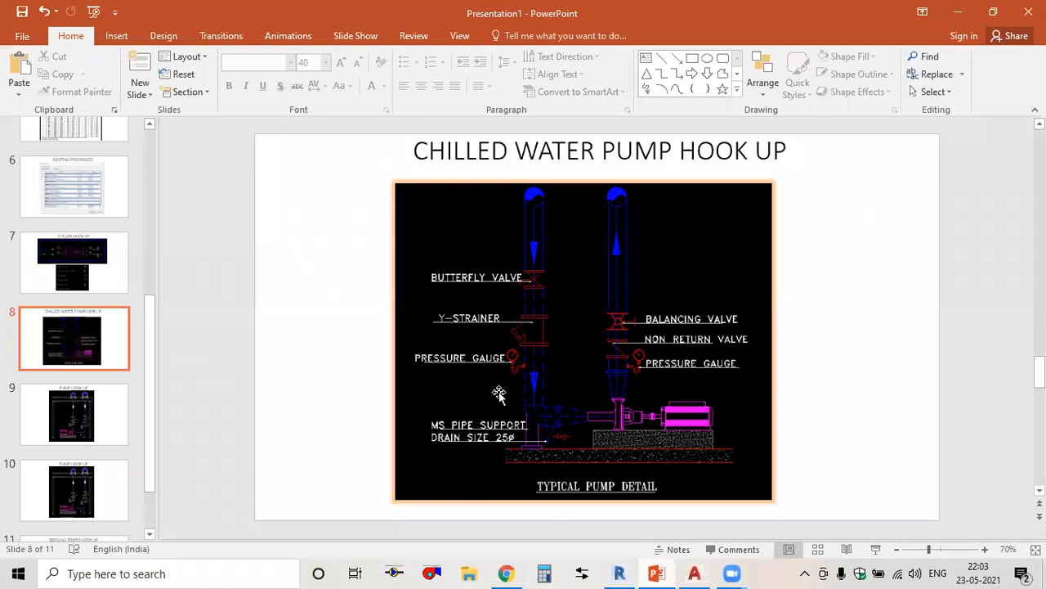
click(666, 572)
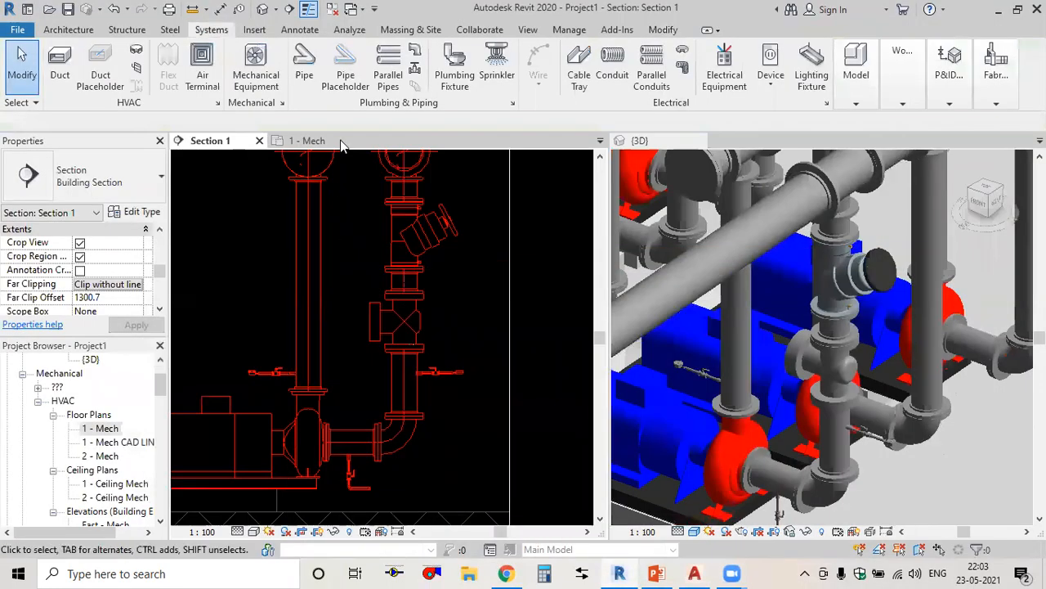
click(415, 67)
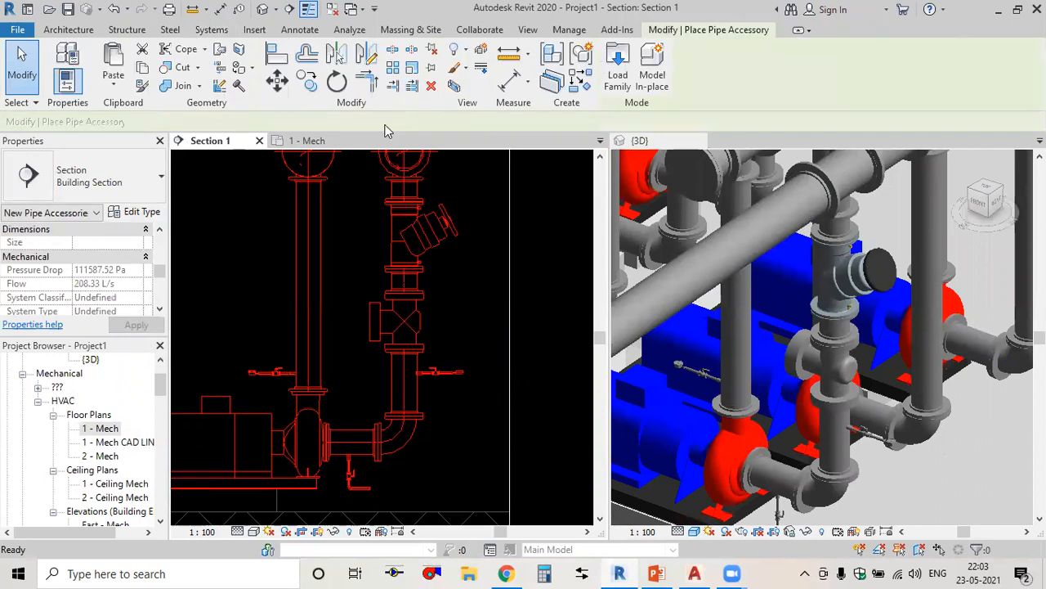
click(80, 189)
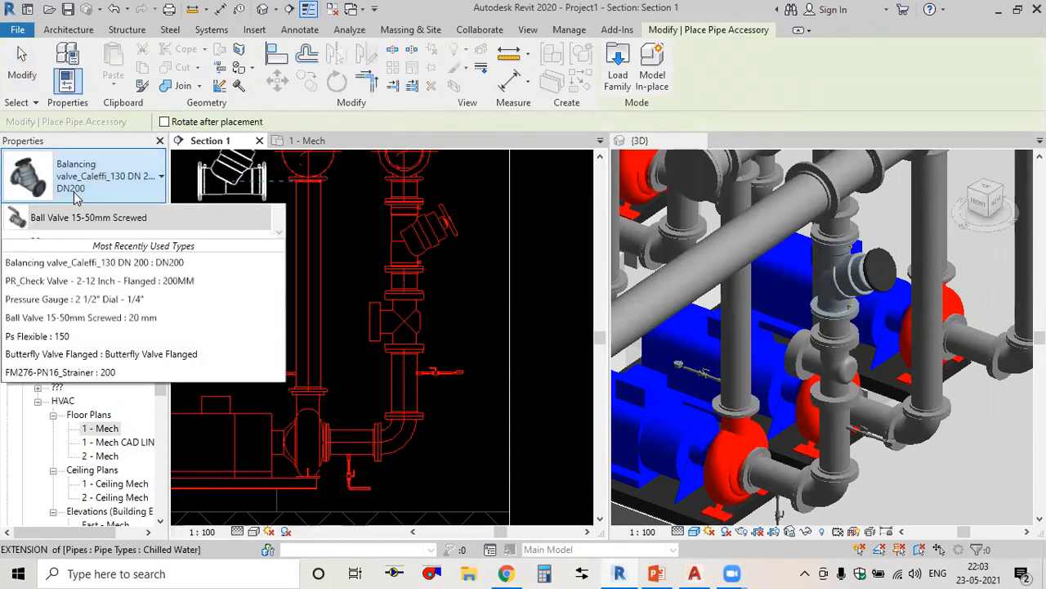
text(s)
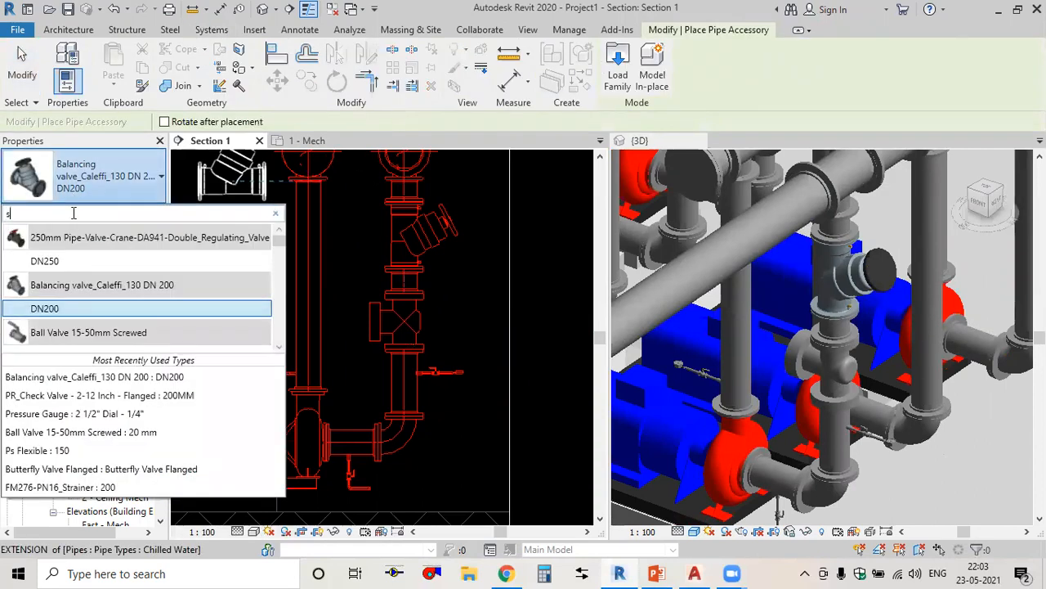
text(tr)
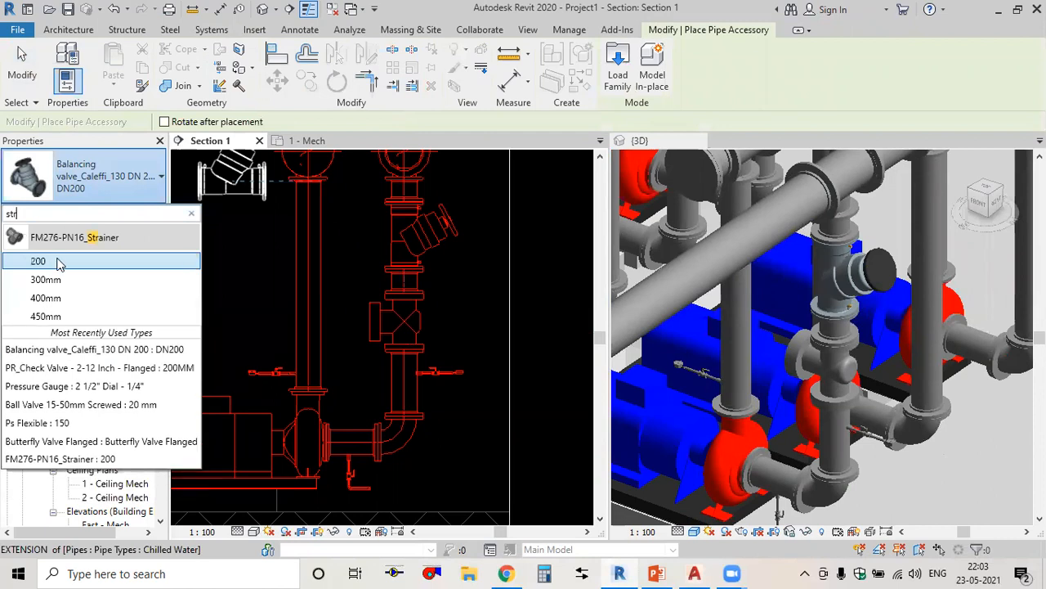
click(59, 262)
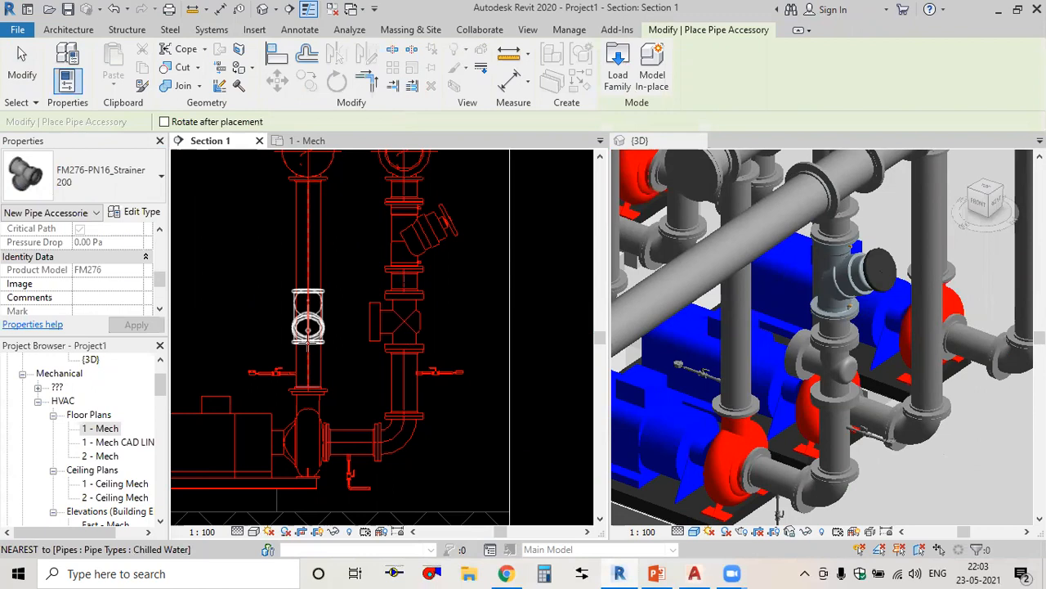
click(355, 361)
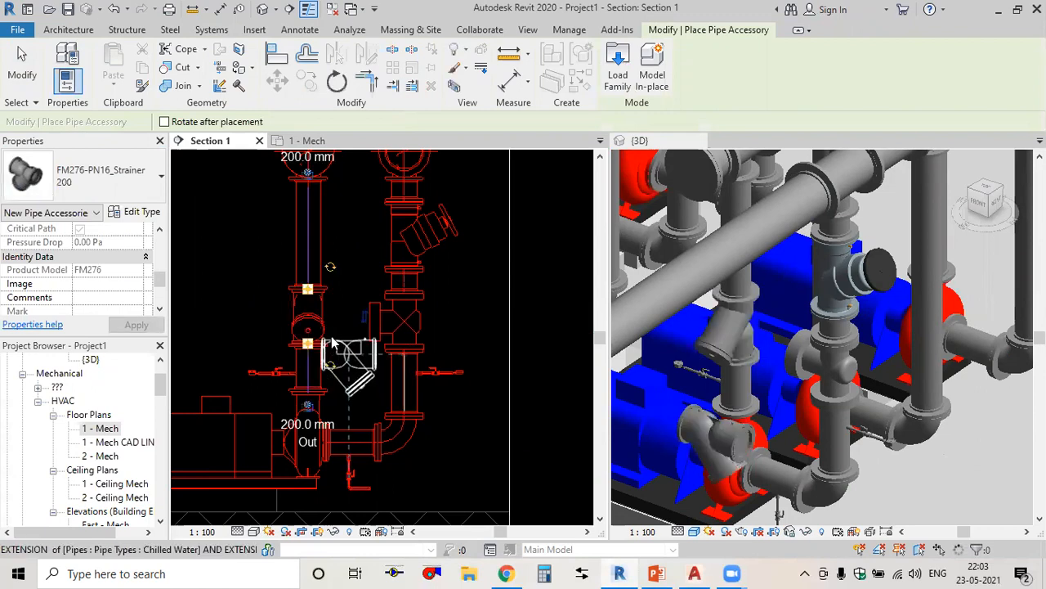
Rotate the strainer about the discharge pipe's axis until its angled branch faces away from the inlet pipe.
key(Escape)
key(Escape)
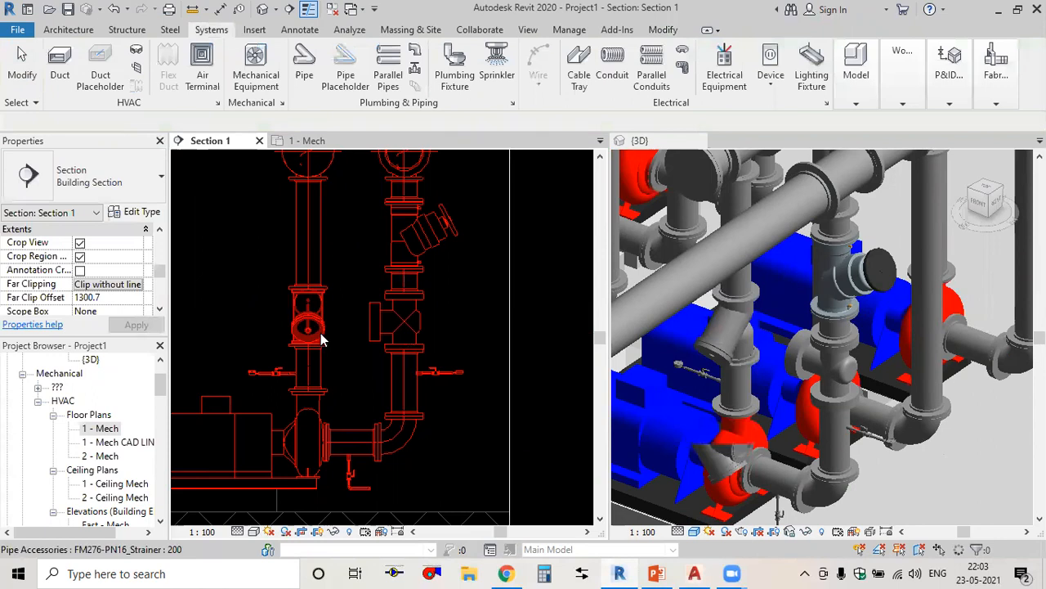
click(307, 327)
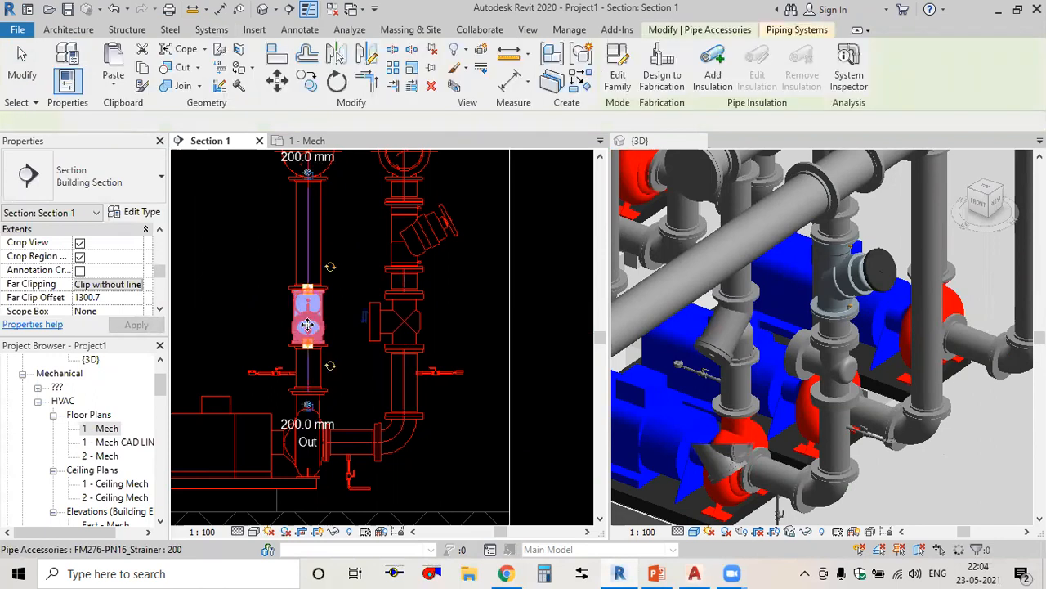
click(330, 270)
click(285, 271)
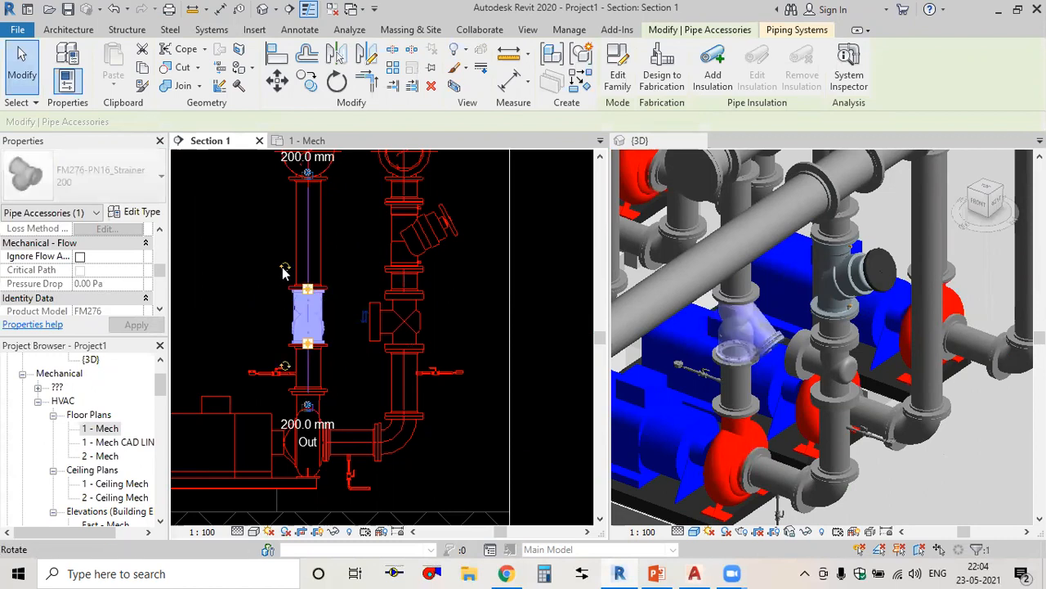
click(284, 272)
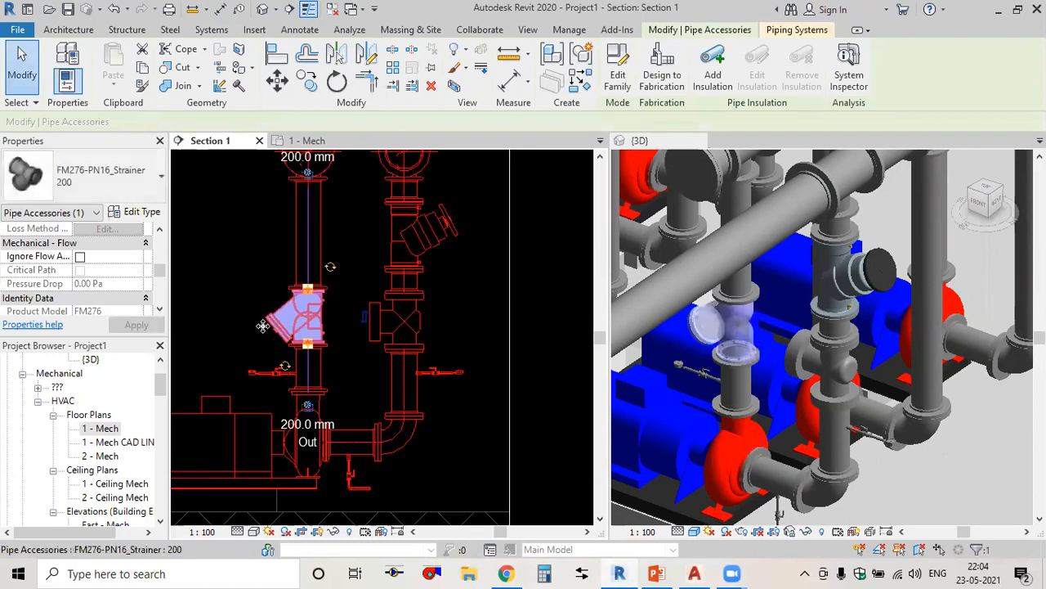
click(90, 186)
text(butt)
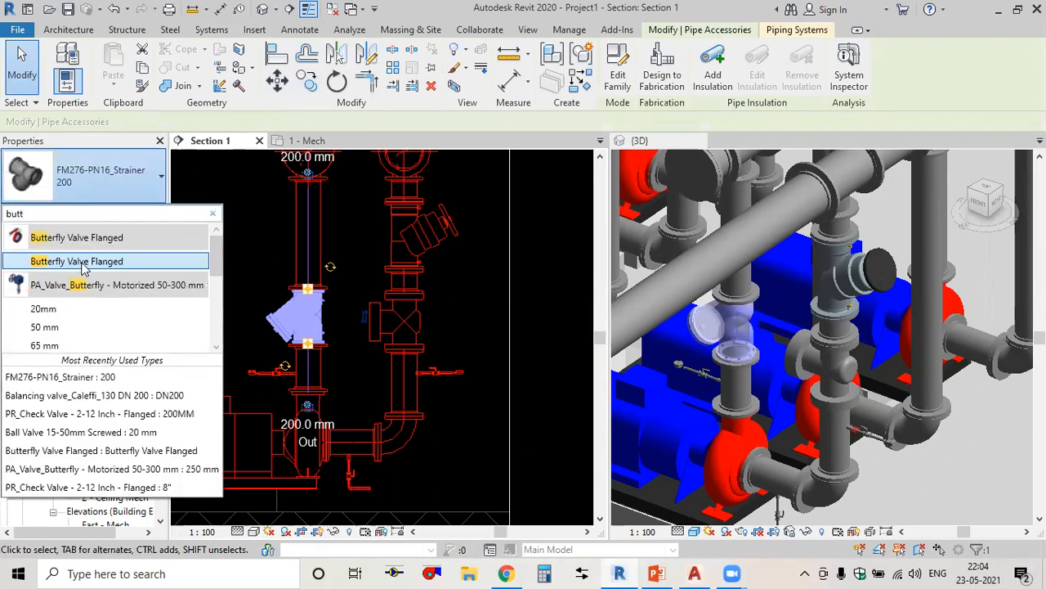
click(82, 264)
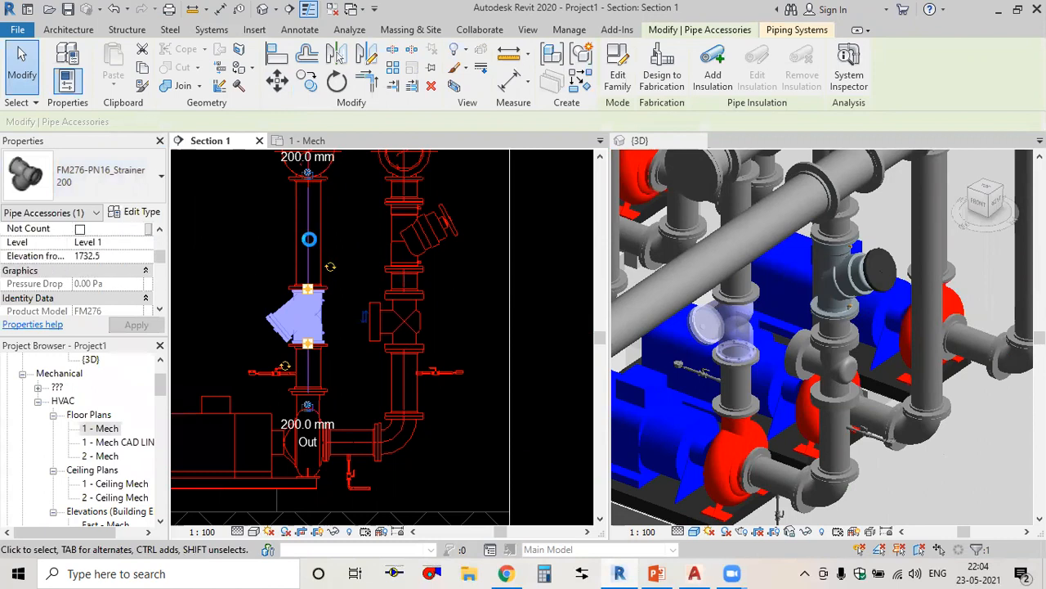
scroll(309, 236, up, 2)
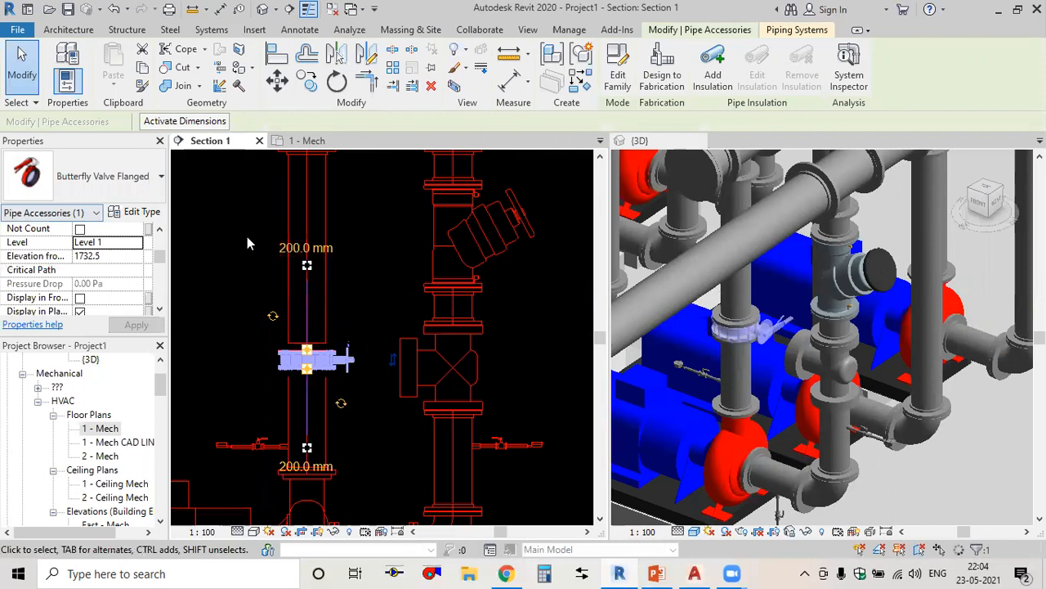
middle_drag(307, 265, 320, 271)
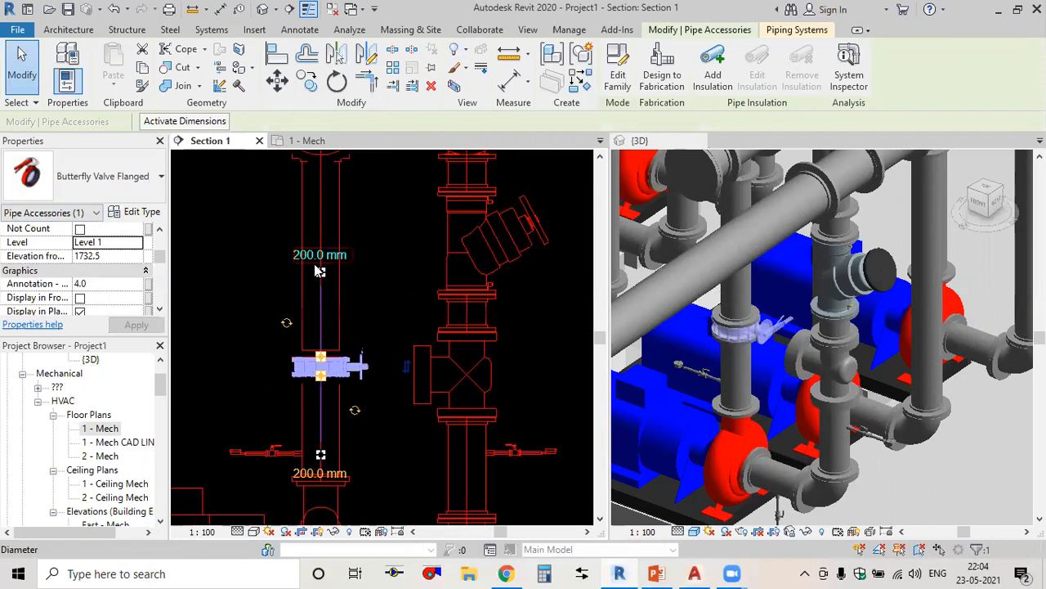
scroll(319, 294, down, 2)
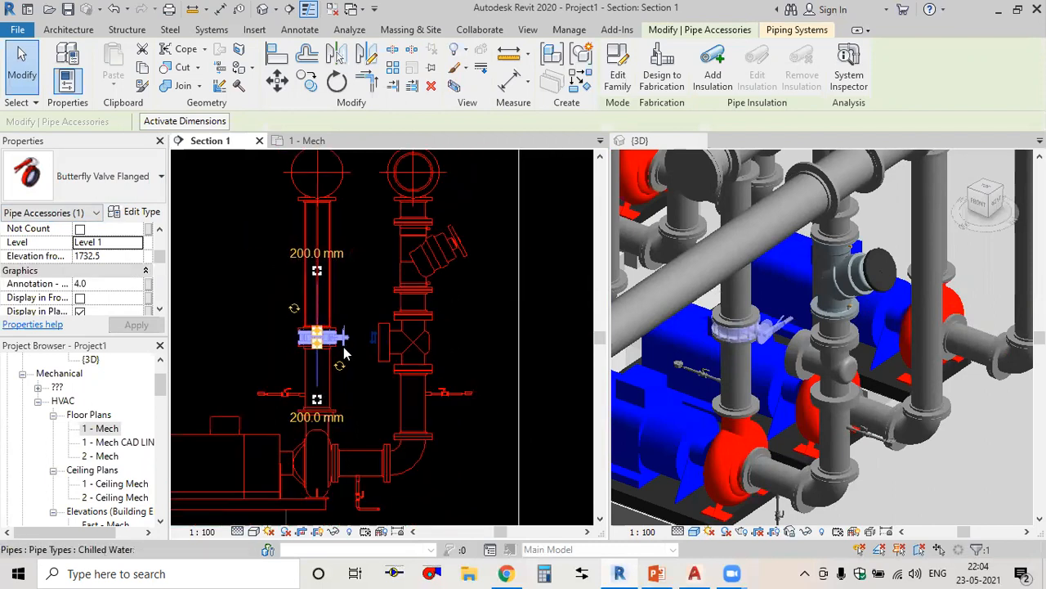
click(115, 10)
click(115, 10)
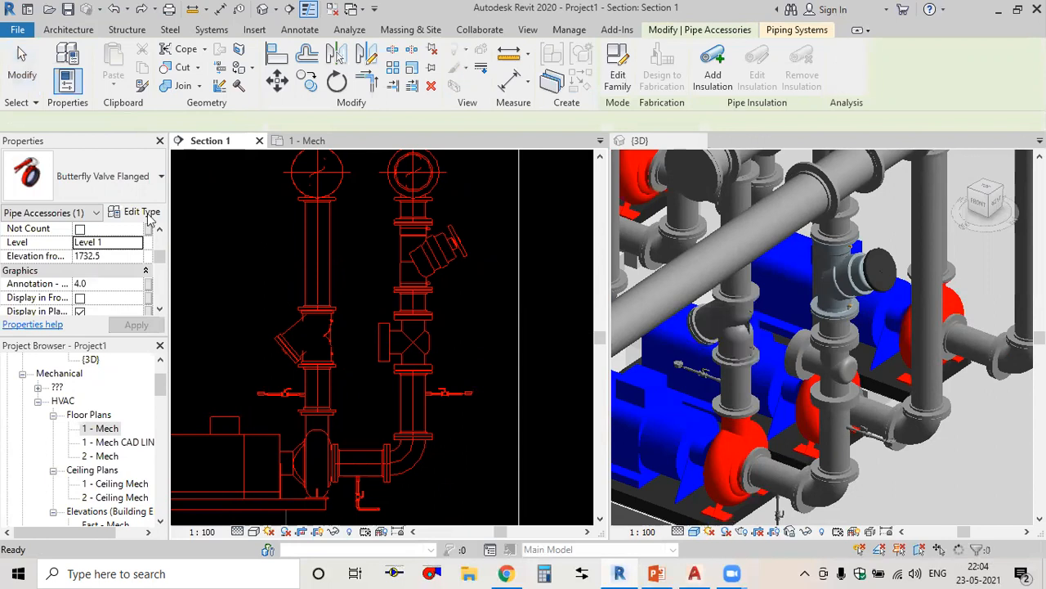
Place a Butterfly Valve Flanged pipe accessory on the vertical discharge pipe above the strainer.
click(276, 281)
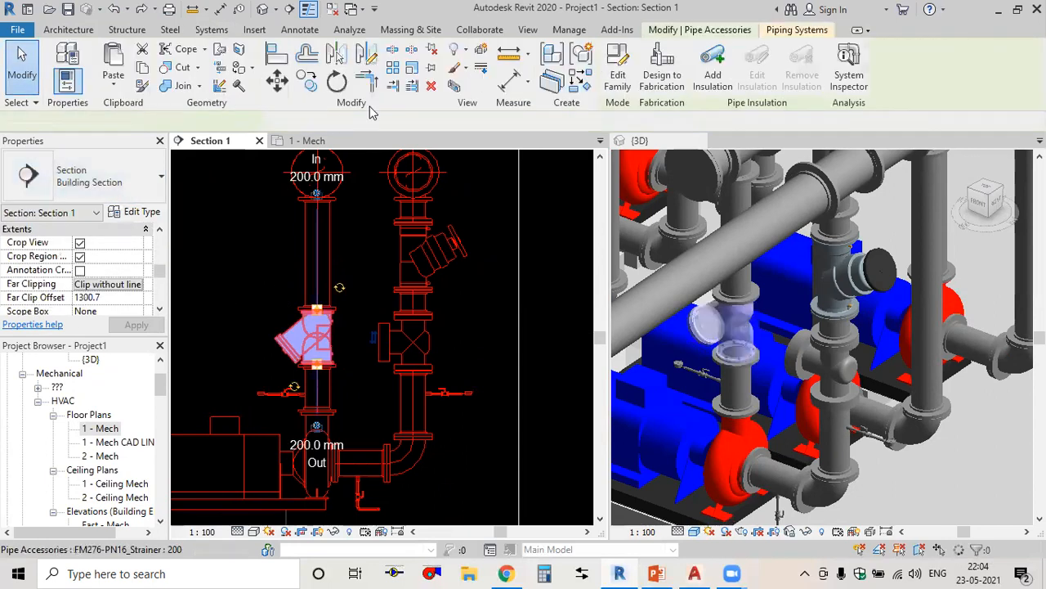
click(211, 29)
click(413, 67)
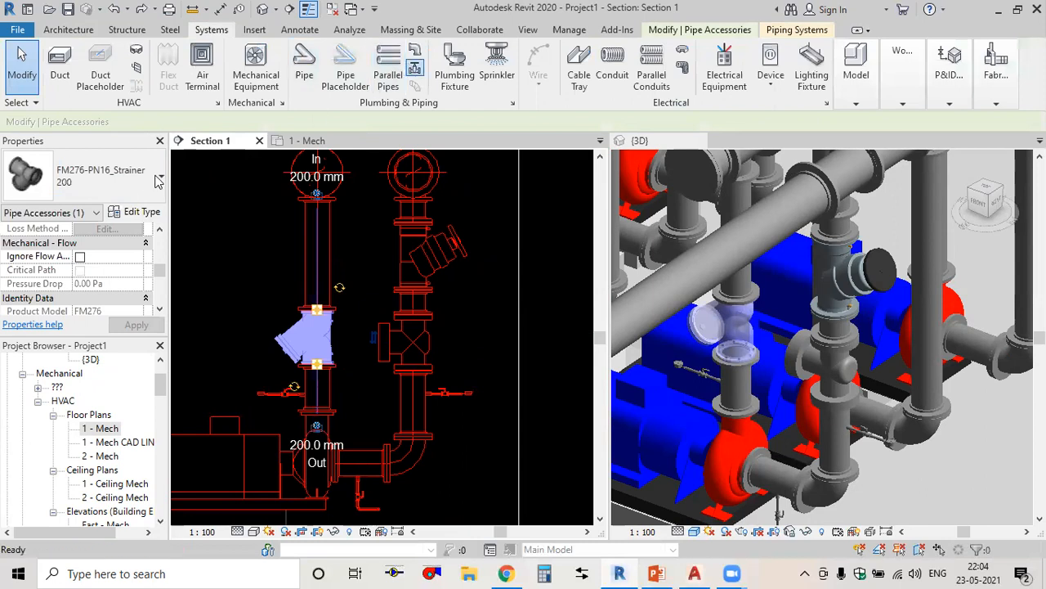
click(90, 195)
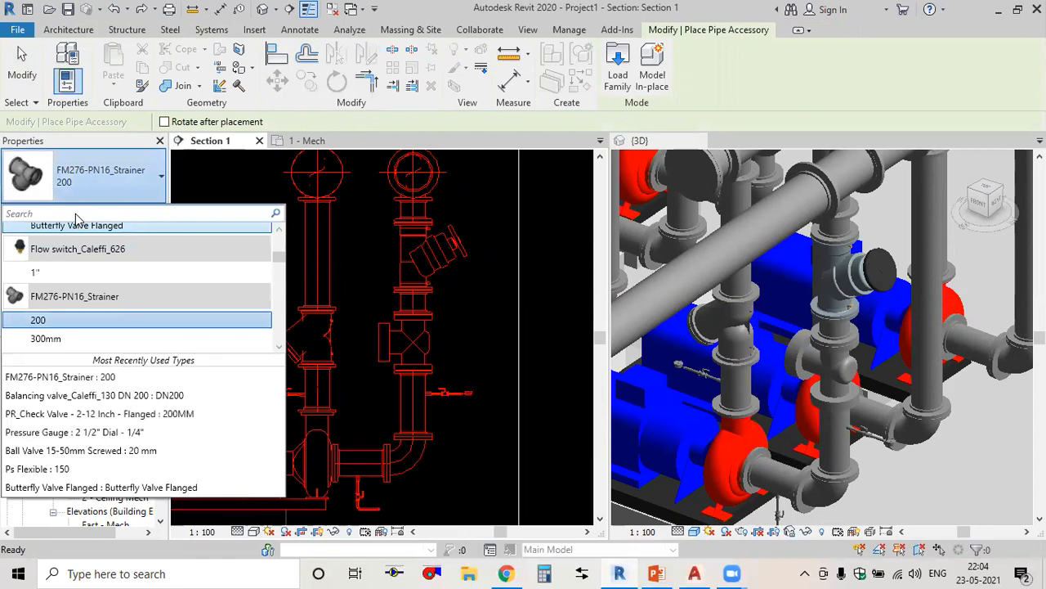
text(butt)
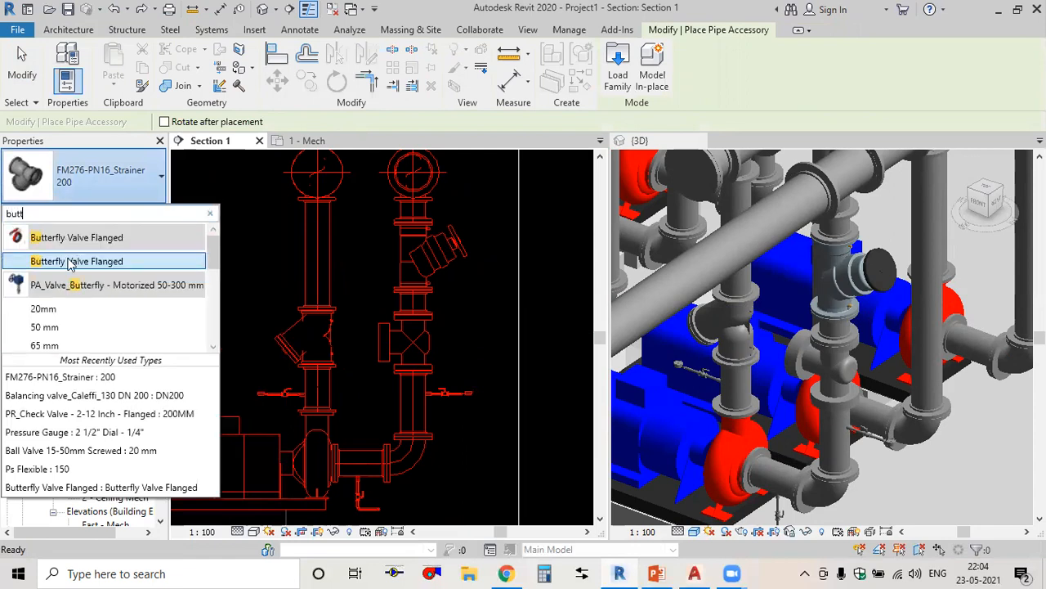
click(82, 262)
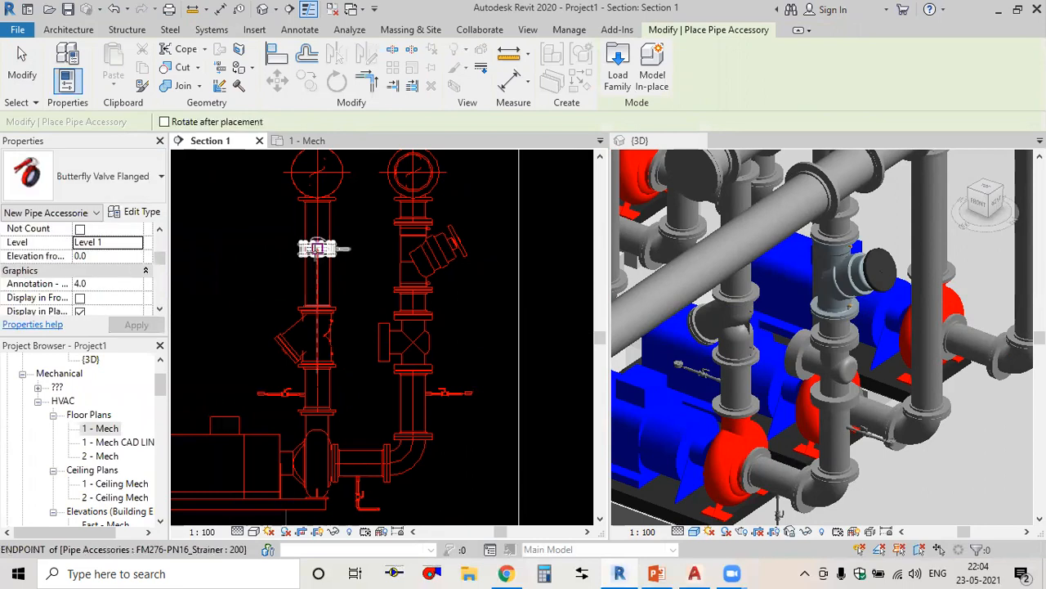
click(317, 248)
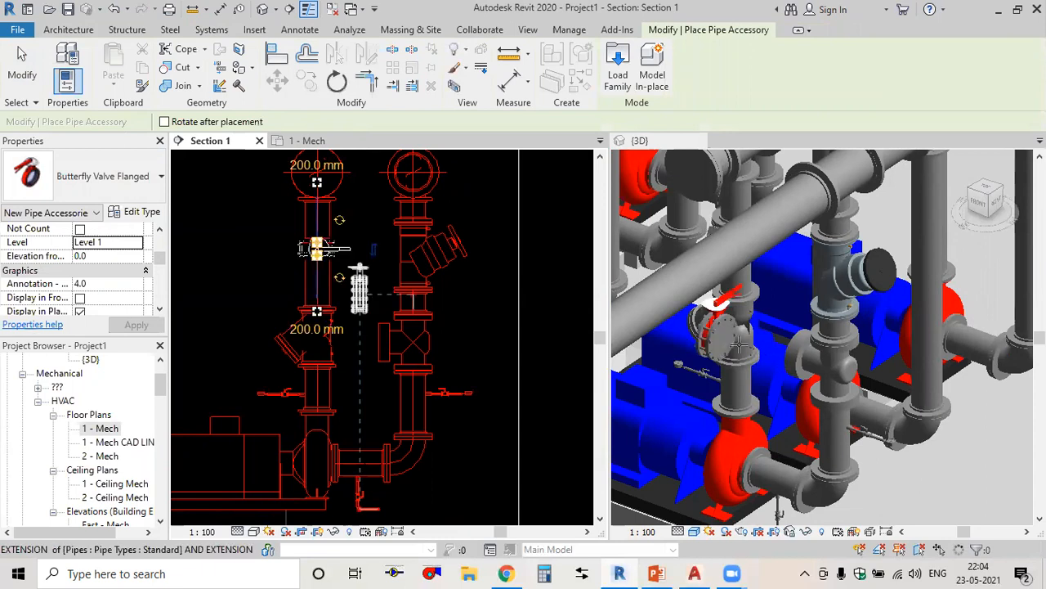
key(Escape)
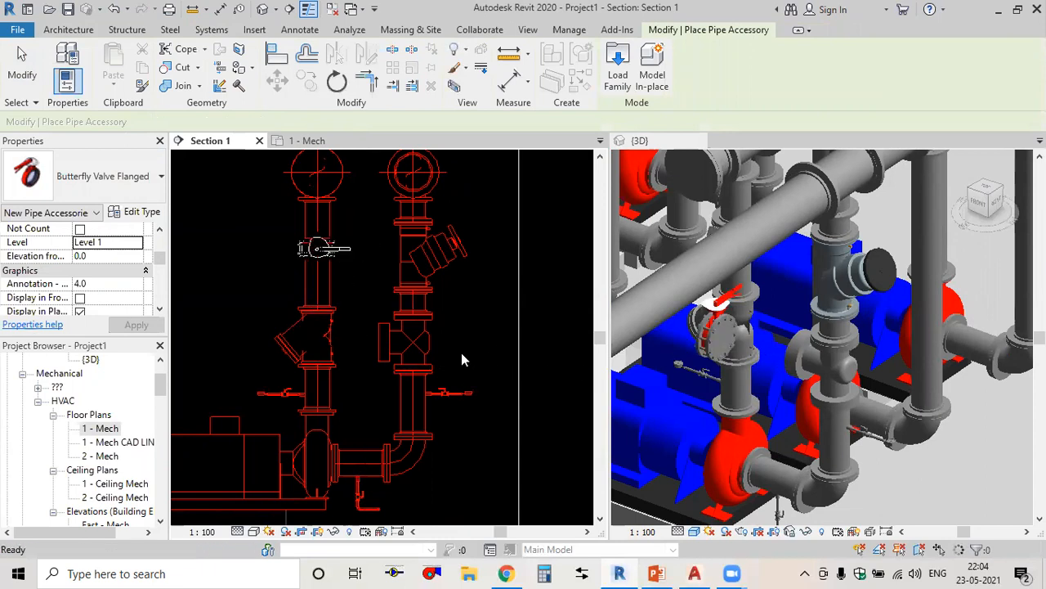
key(Escape)
Select the front chilled water pump with its connected piping branch and isolate it in the 3D view with a selection box.
scroll(410, 327, down, 2)
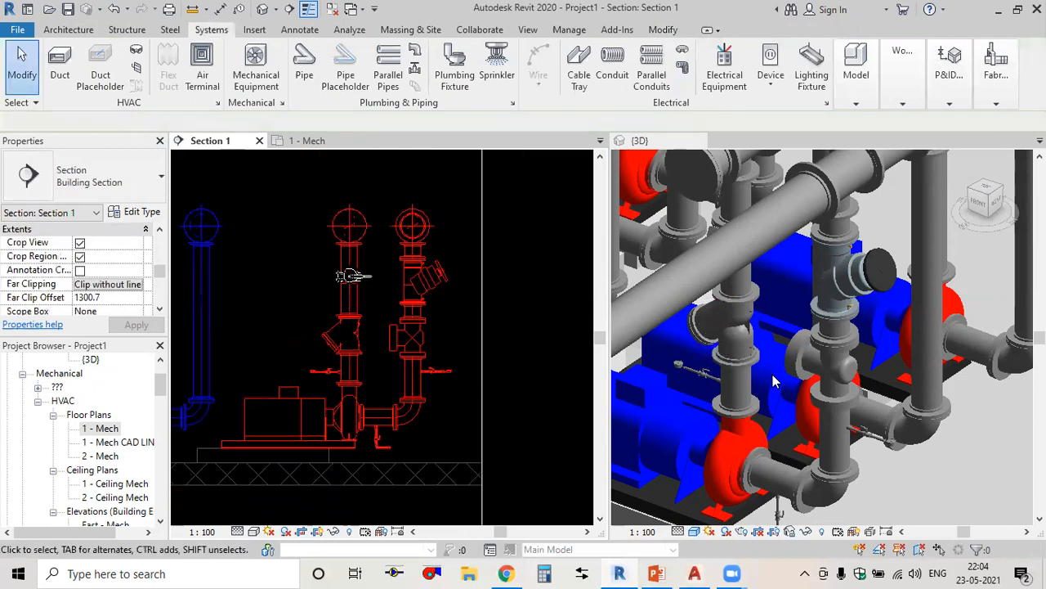
scroll(775, 381, down, 3)
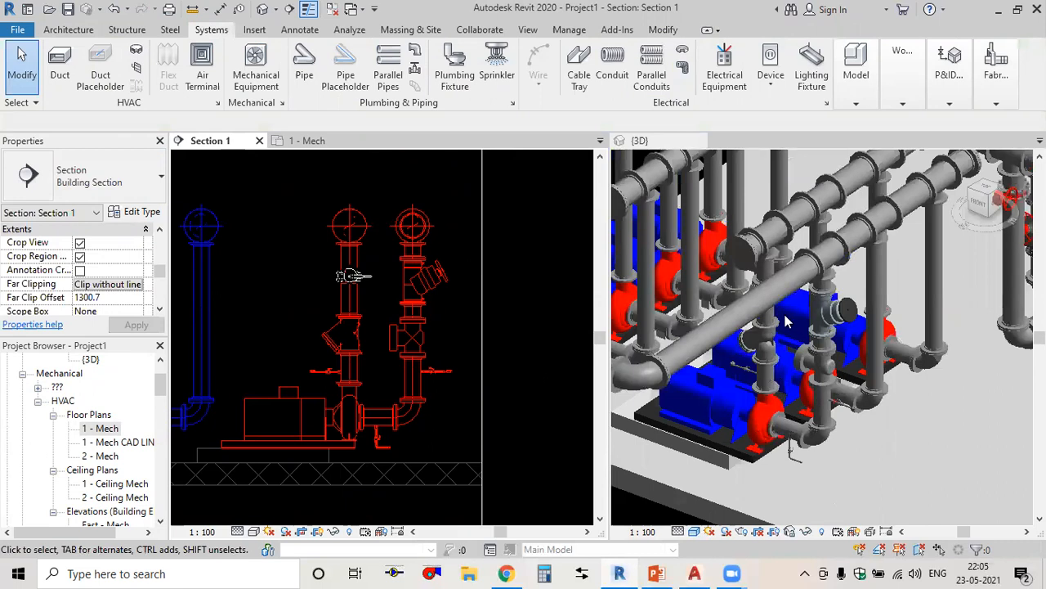
click(751, 432)
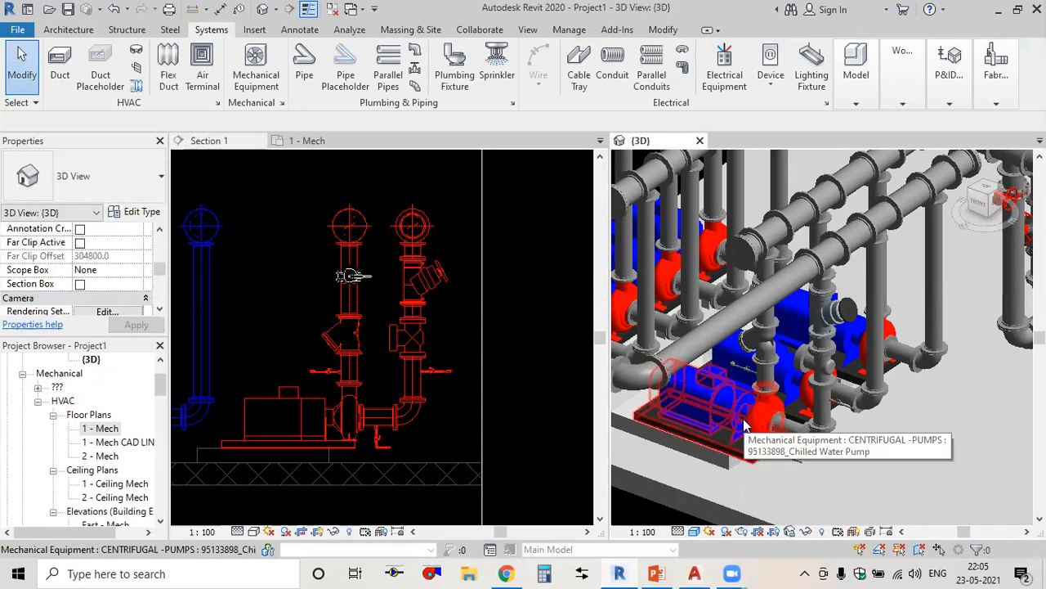
key(Tab)
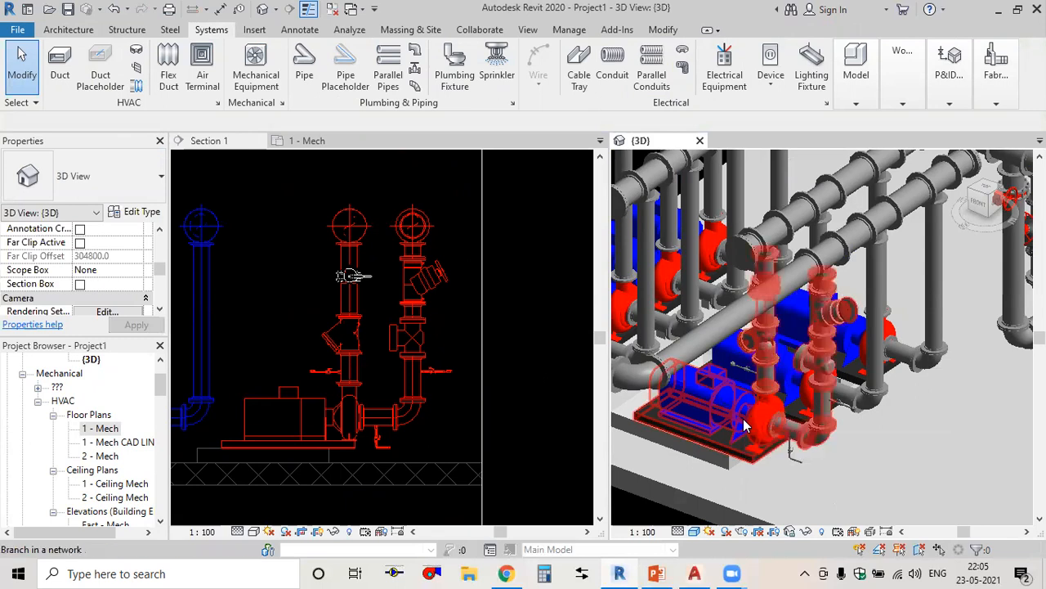
click(743, 424)
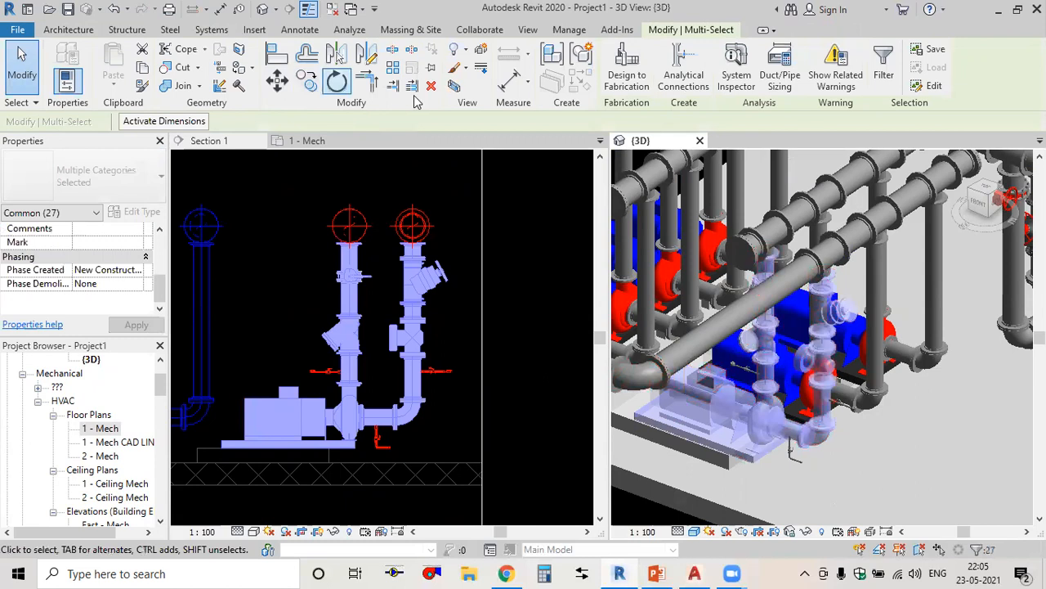
click(456, 87)
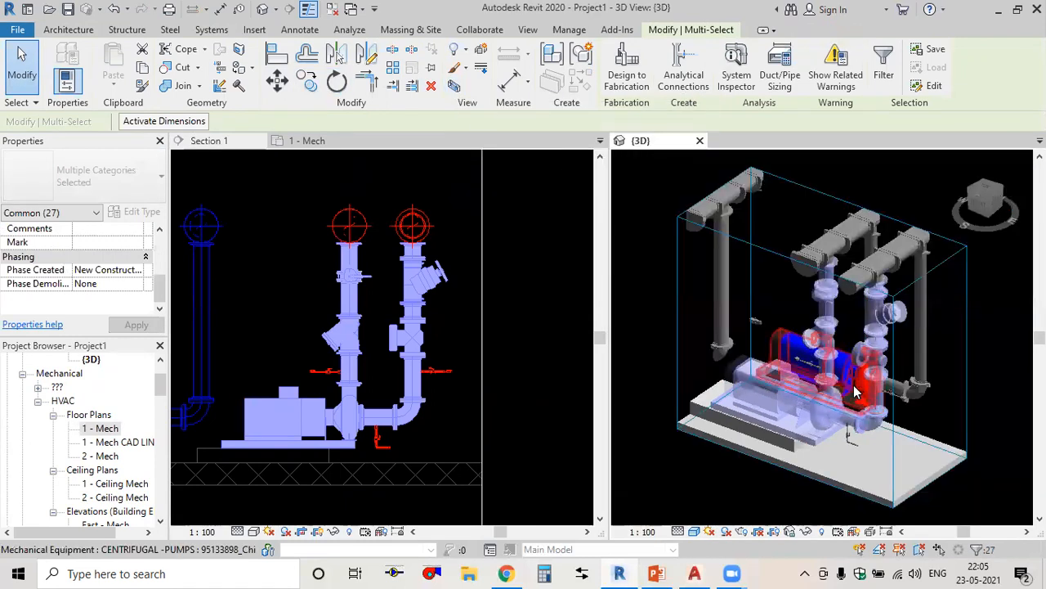
middle_drag(874, 422, 814, 394)
click(936, 374)
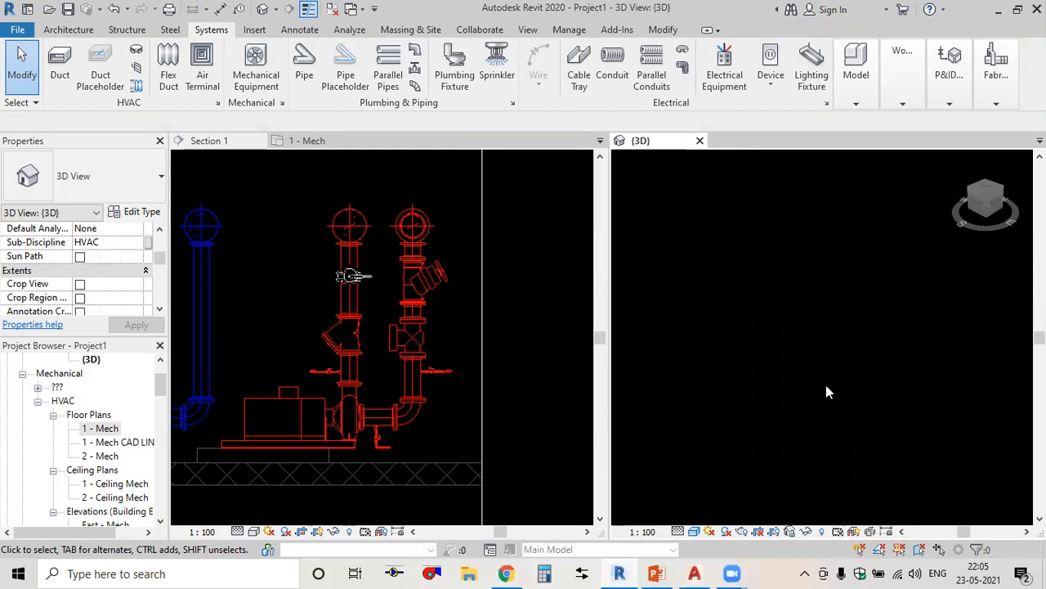
Enlarge the section box in the 3D view to include the neighbouring pumps and their header pipes.
middle_drag(827, 384, 868, 378)
middle_drag(708, 425, 797, 394)
scroll(760, 397, up, 4)
drag(829, 440, 794, 419)
scroll(836, 433, up, 3)
shift+middle_drag(829, 421, 874, 471)
click(875, 470)
click(842, 439)
shift+middle_drag(842, 438, 832, 414)
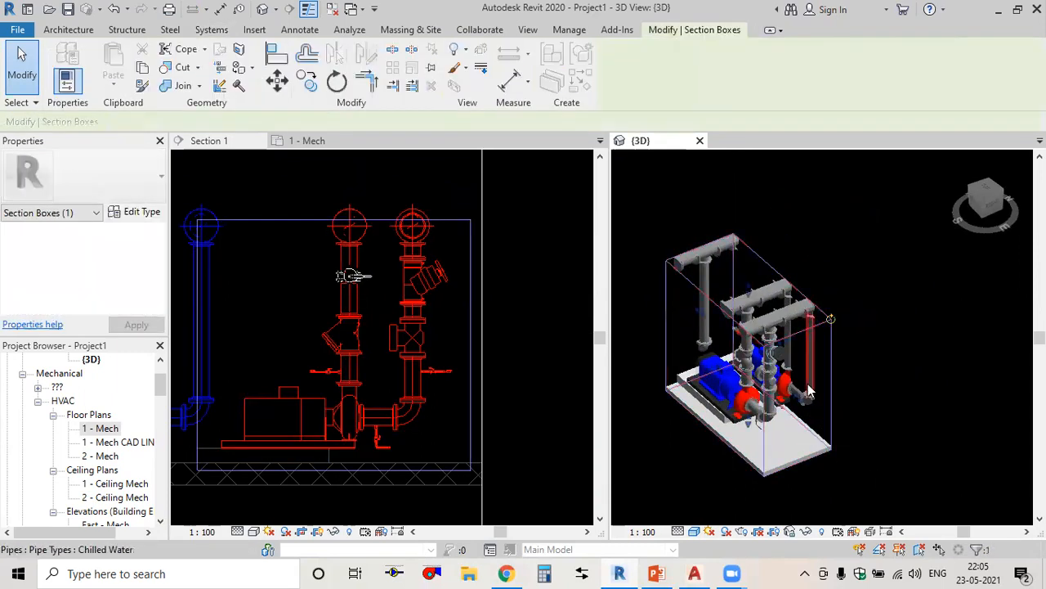
drag(830, 319, 902, 305)
scroll(899, 352, up, 3)
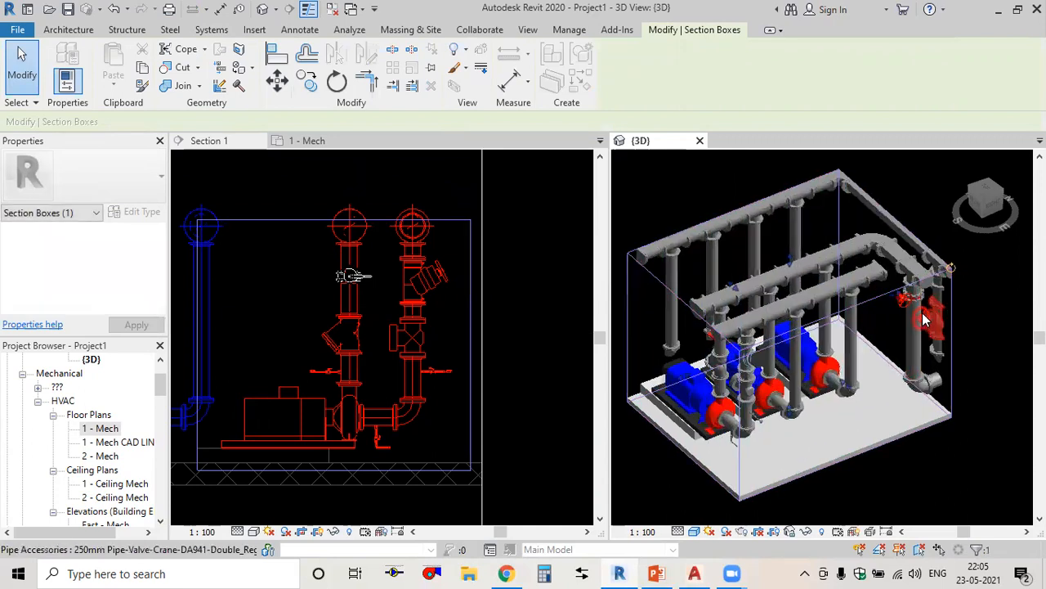
Examine the front pump's hook-up in 3D from several sides, including the strainer, butterfly valve, check valve and balancing valve.
scroll(836, 397, up, 1)
middle_drag(836, 397, 943, 381)
scroll(797, 436, up, 1)
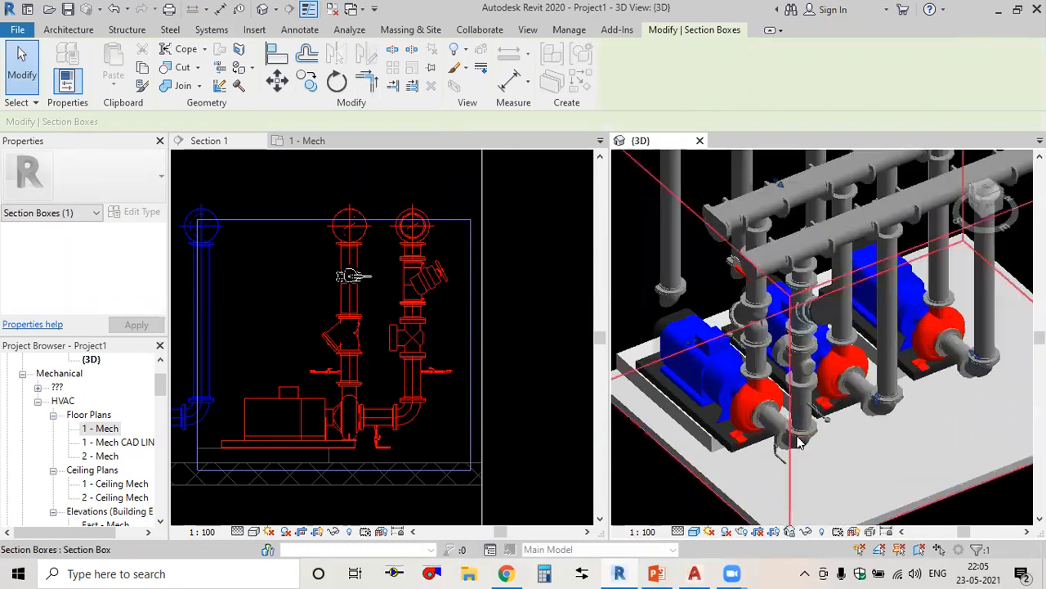
click(773, 379)
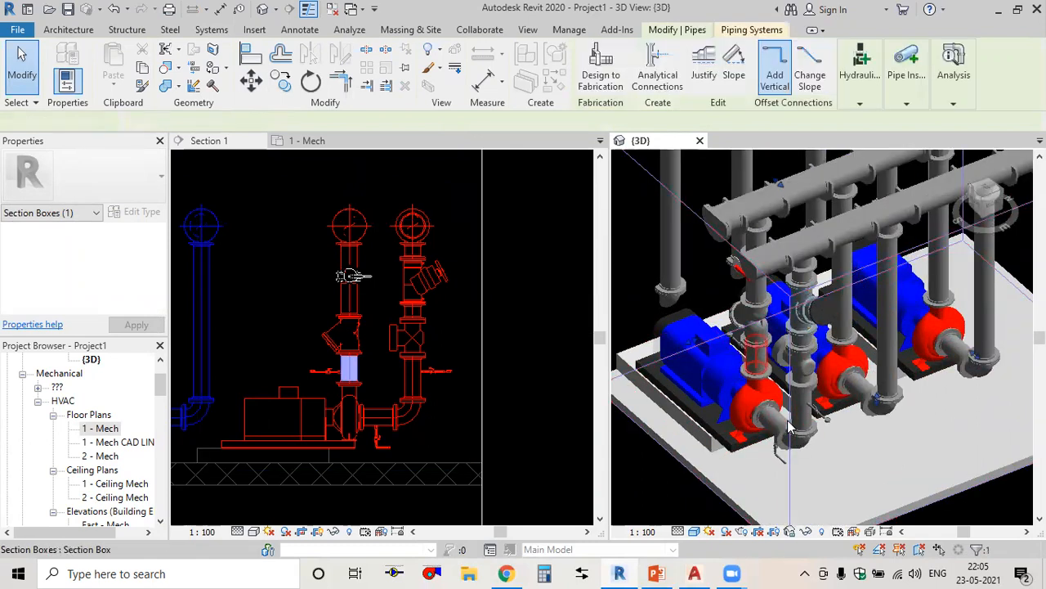
shift+middle_drag(807, 431, 776, 280)
scroll(774, 262, up, 2)
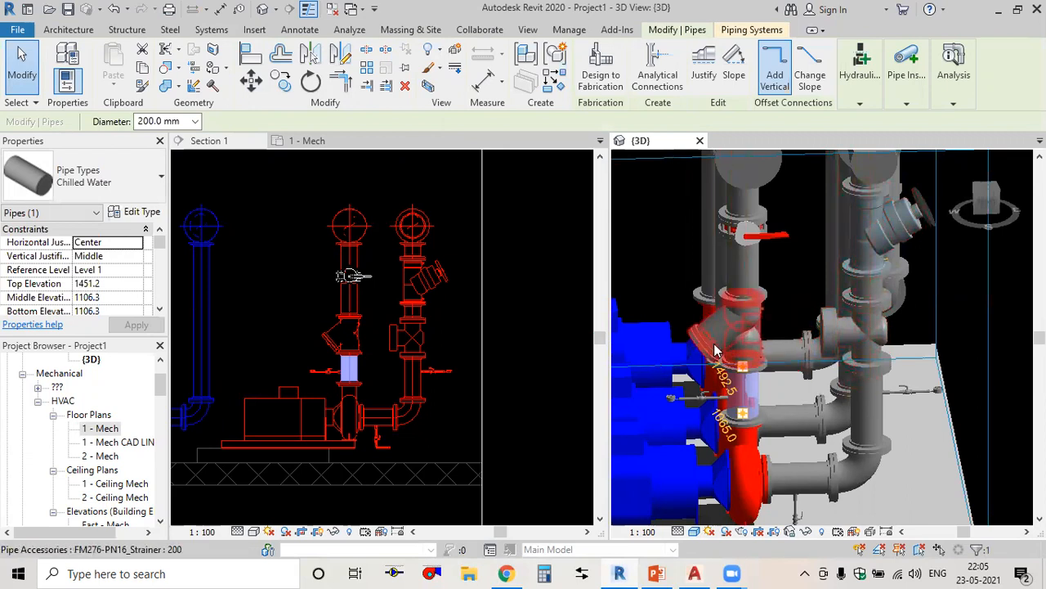
middle_drag(829, 384, 827, 307)
scroll(797, 460, up, 2)
shift+middle_drag(803, 422, 788, 444)
scroll(792, 437, down, 5)
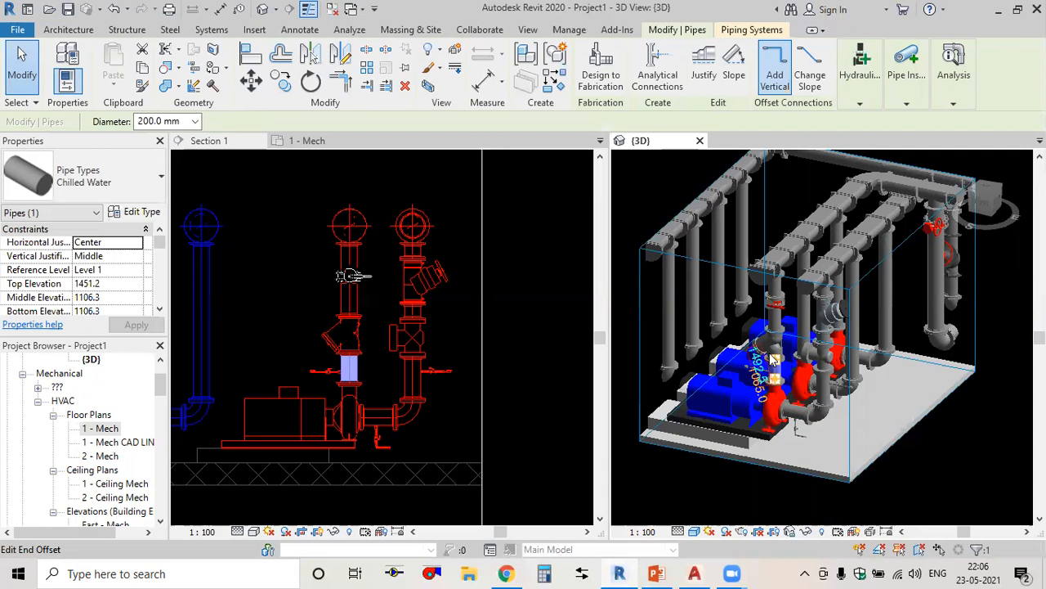
click(636, 356)
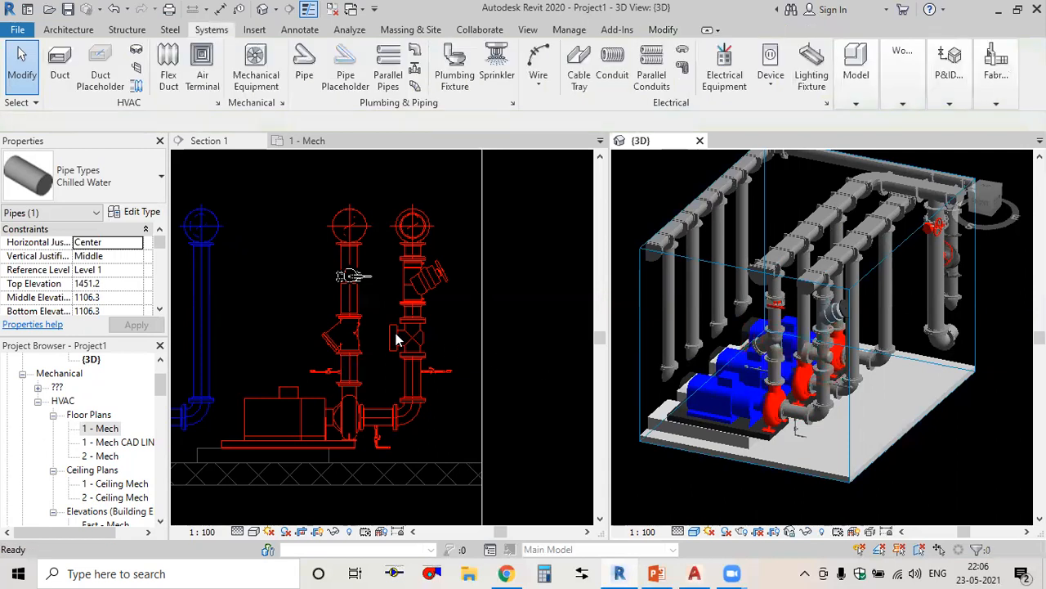
Select the pump and its connected piping in the section view and filter the selection to Pipe Accessories only.
scroll(368, 331, down, 1)
scroll(362, 333, down, 1)
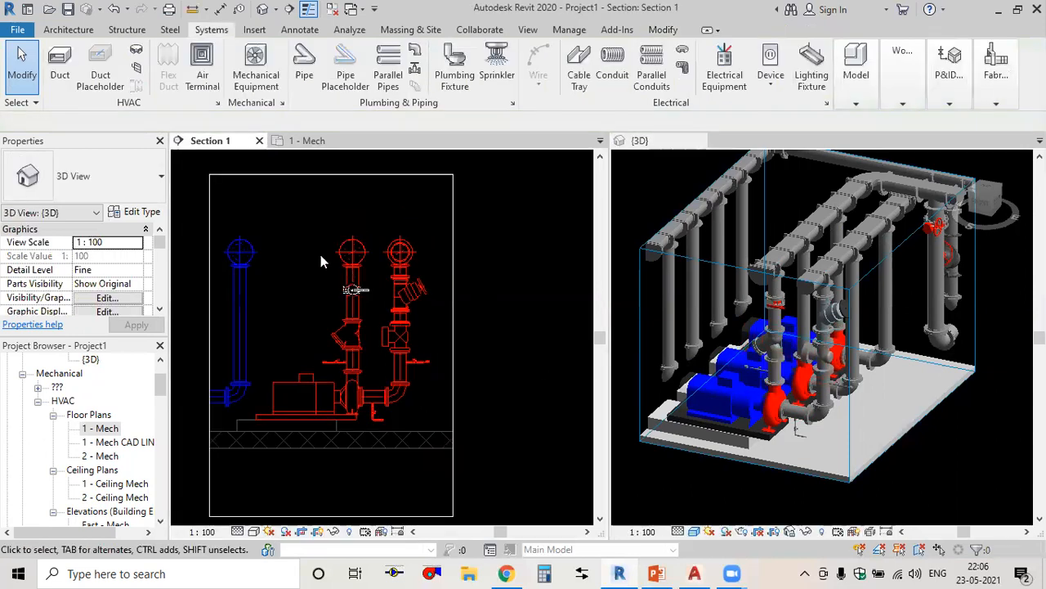
drag(233, 207, 435, 469)
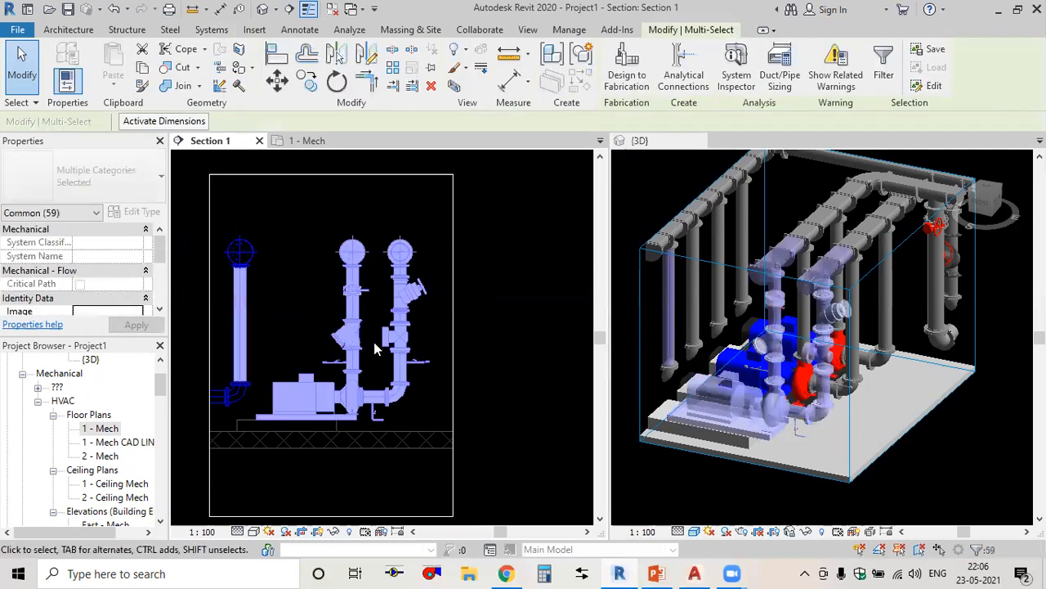
click(884, 73)
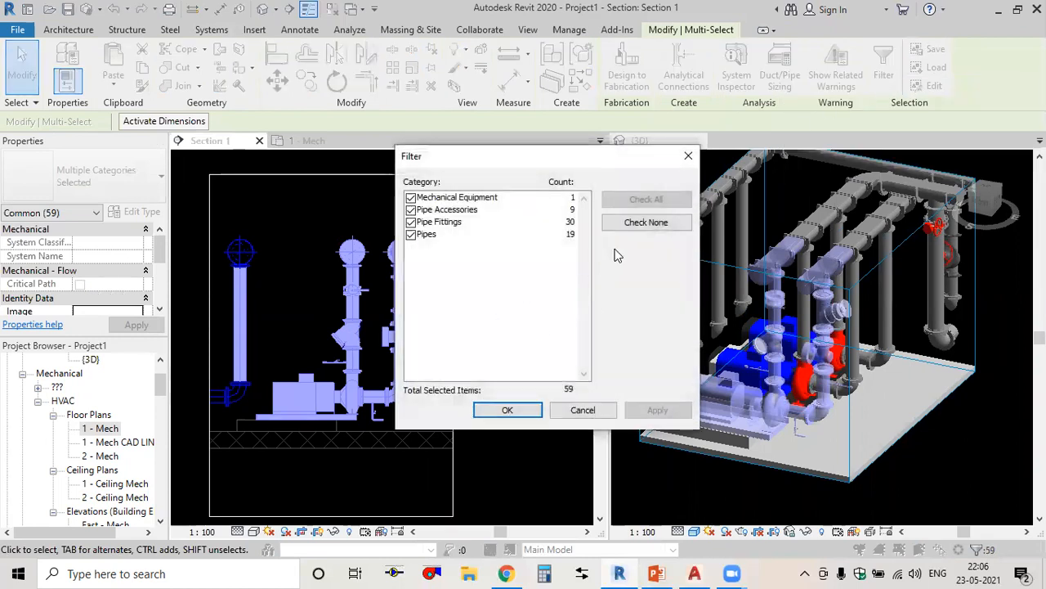
click(650, 222)
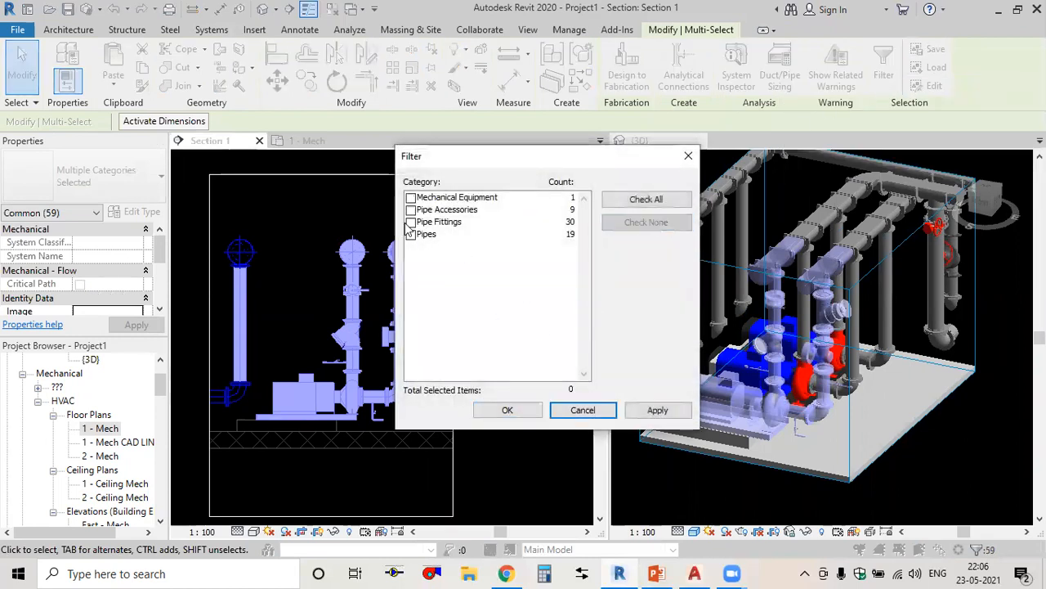
click(412, 210)
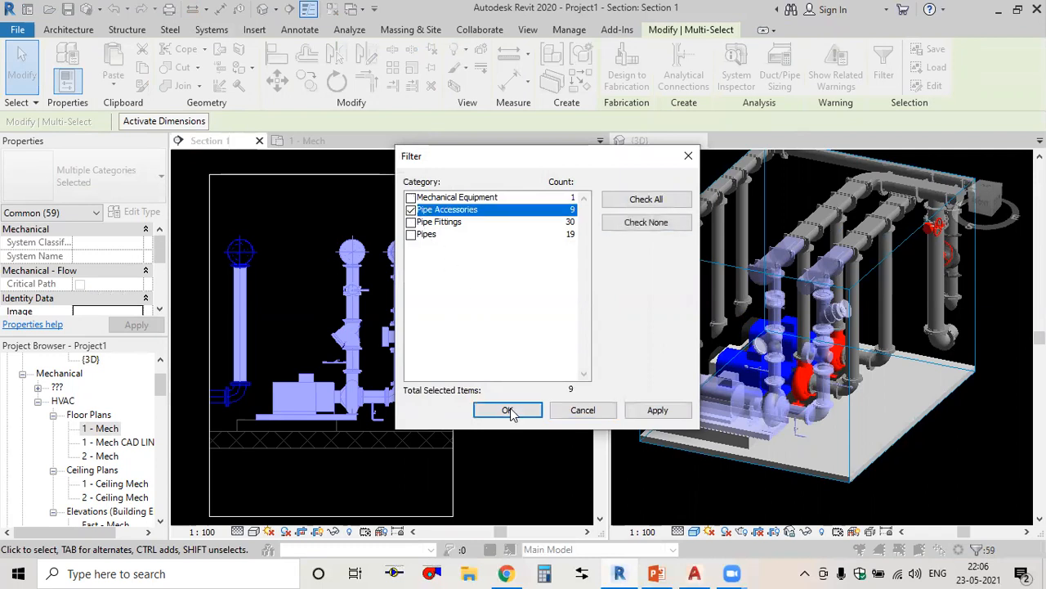
key(Return)
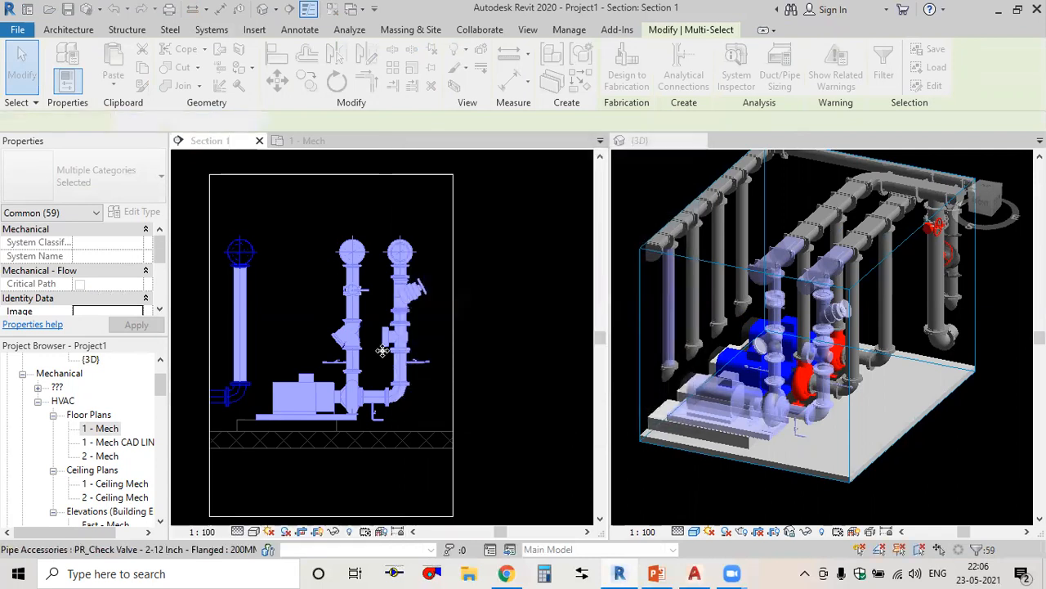
Add the whole small gauge branch on the vertical pipe below the strainer to the selection.
scroll(383, 350, up, 2)
scroll(384, 350, up, 3)
middle_drag(369, 382, 301, 345)
scroll(294, 345, up, 2)
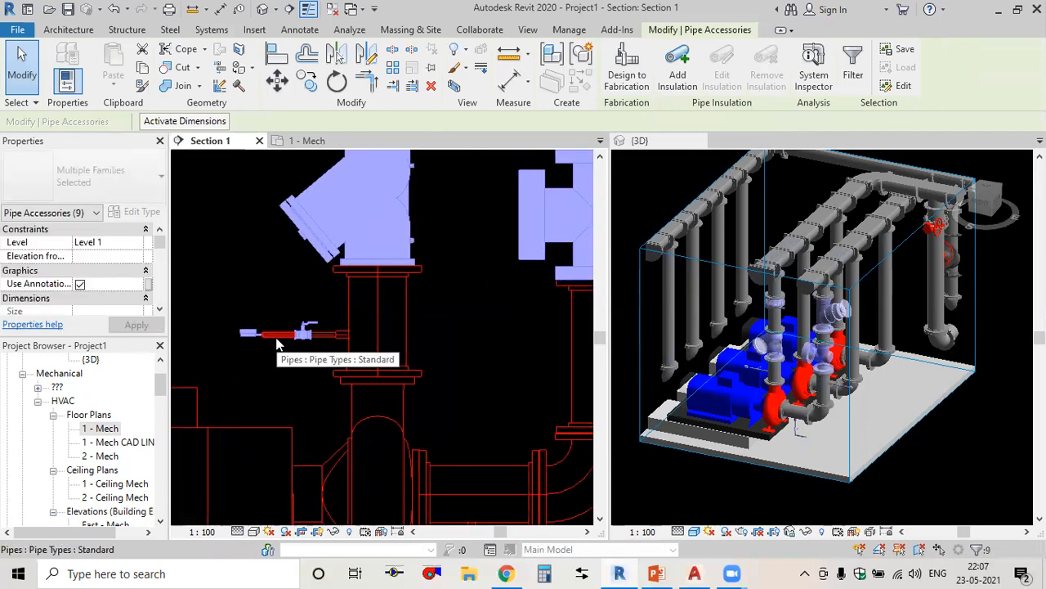
key(Tab)
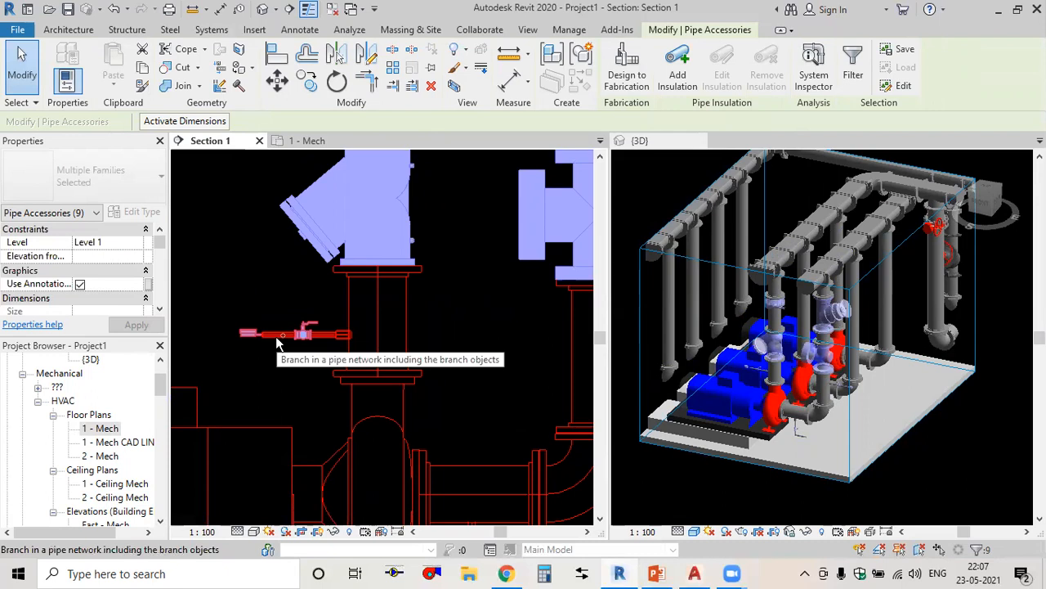
click(276, 336)
Add the whole small gauge branch on the other vertical pipe, below the check valve, to the selection.
scroll(314, 358, down, 1)
scroll(325, 367, down, 2)
middle_drag(344, 401, 308, 392)
scroll(463, 351, up, 2)
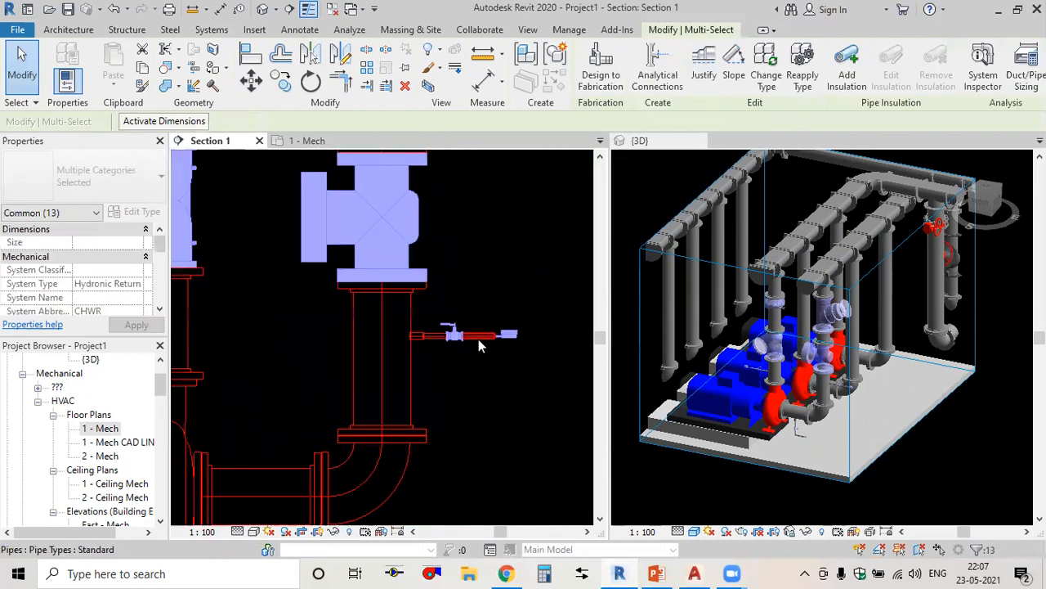
key(Tab)
ctrl+click(478, 338)
Add the L-shaped drain branch with its valve, under the pump's horizontal connection pipe, to the selection.
scroll(459, 374, down, 2)
middle_drag(465, 362, 476, 220)
scroll(364, 380, up, 2)
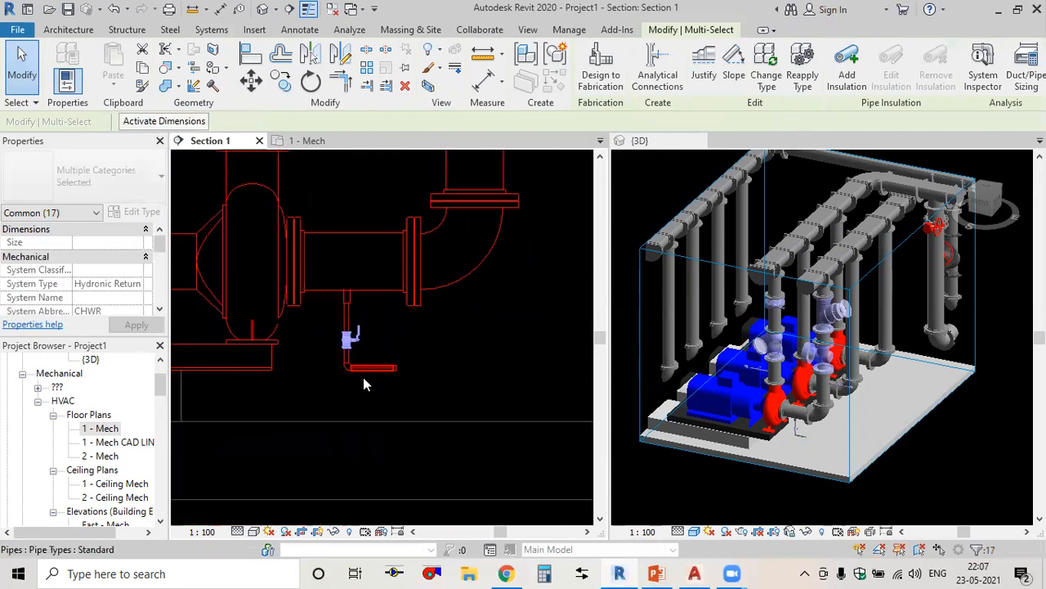
key(Tab)
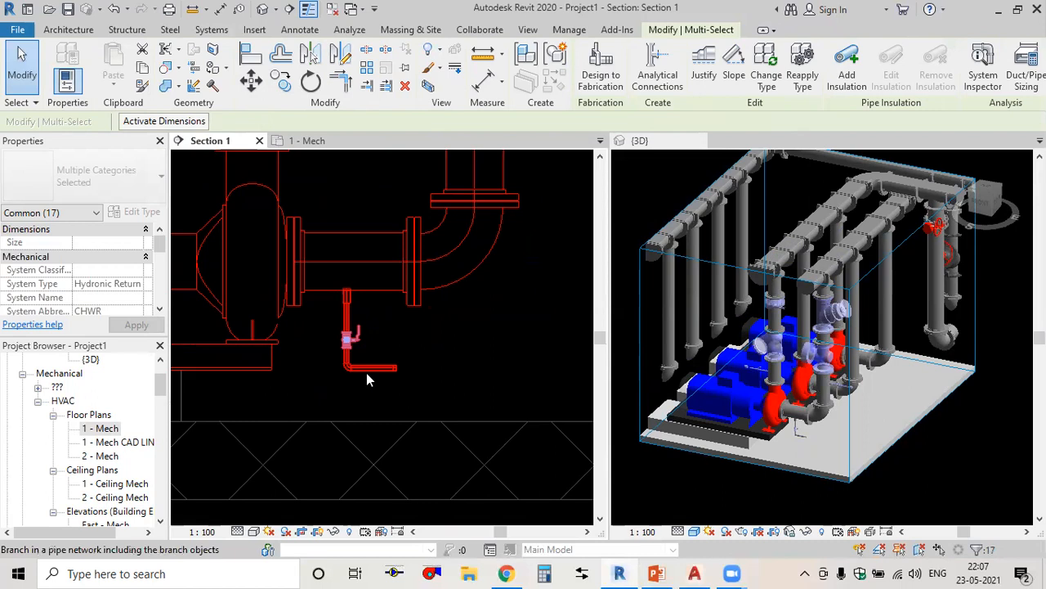
ctrl+click(367, 372)
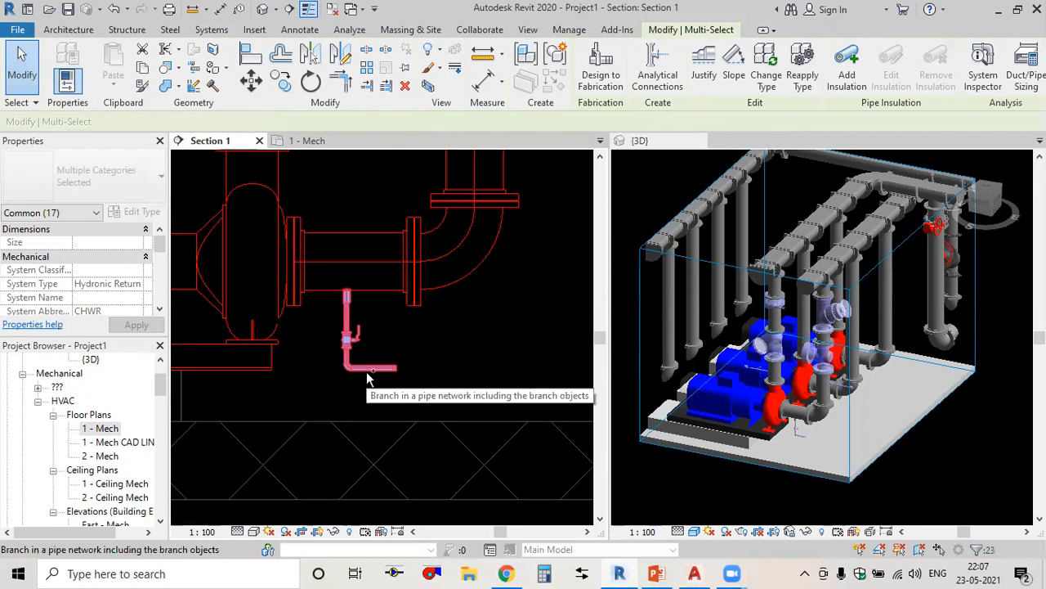
ctrl+click(366, 371)
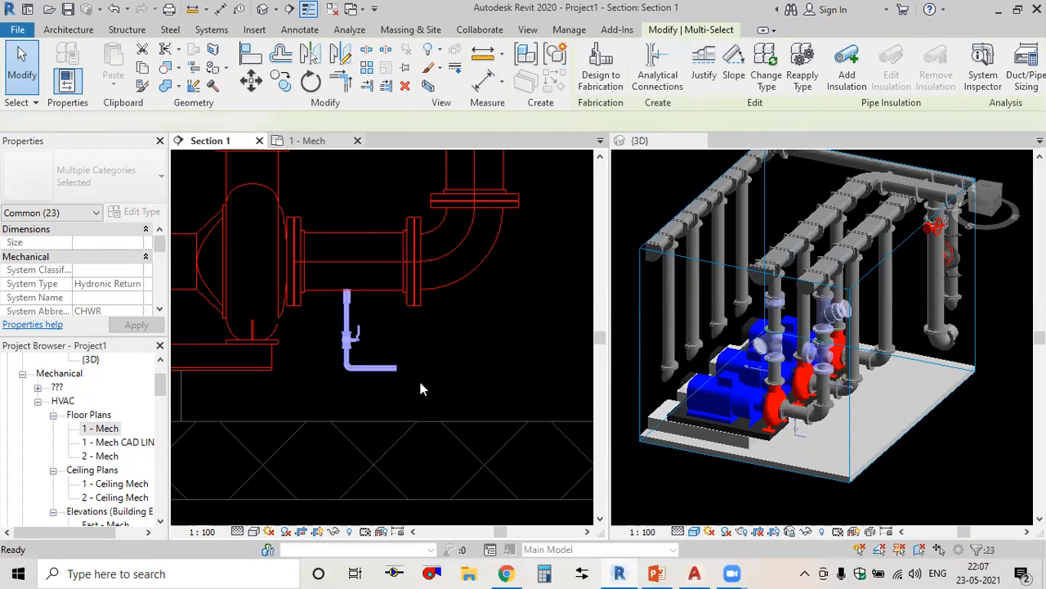
In the 1 - Mech floor plan, create a model group named Valves & Access from the selected accessories and branches.
key(ctrl+Tab)
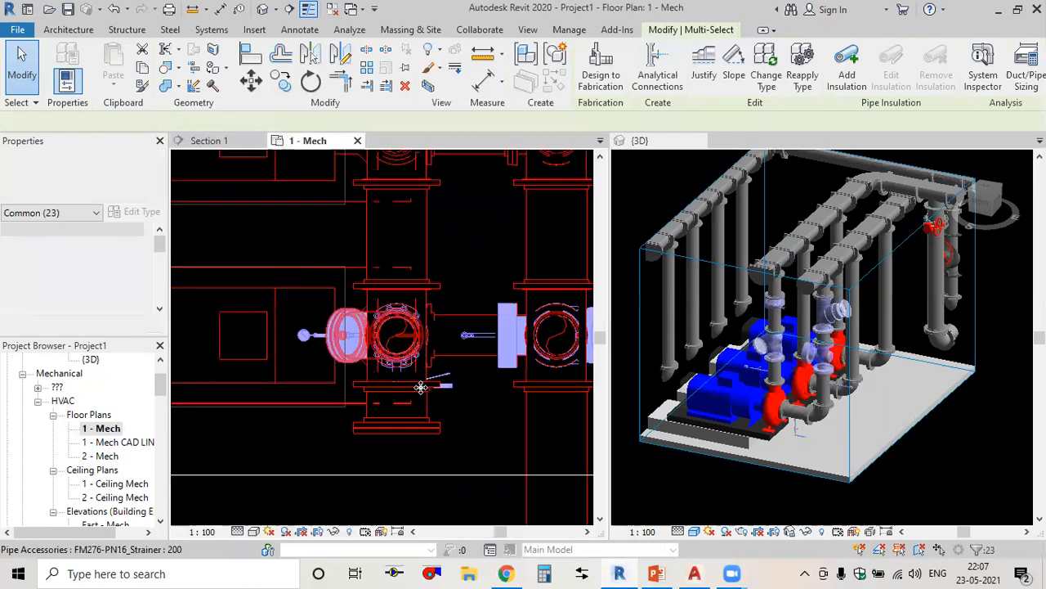
scroll(458, 400, down, 3)
middle_drag(485, 423, 387, 458)
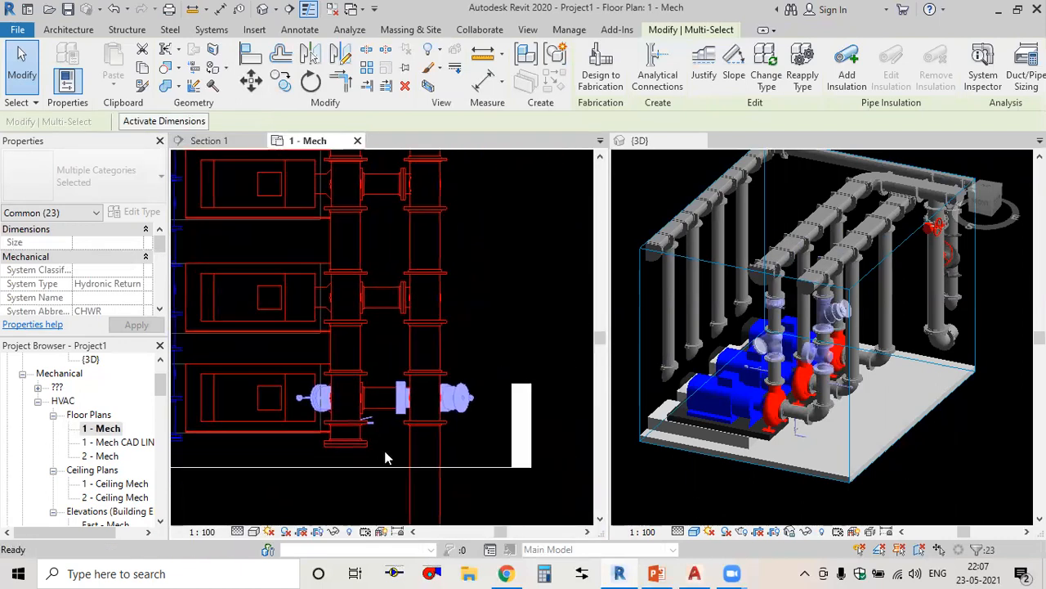
click(556, 54)
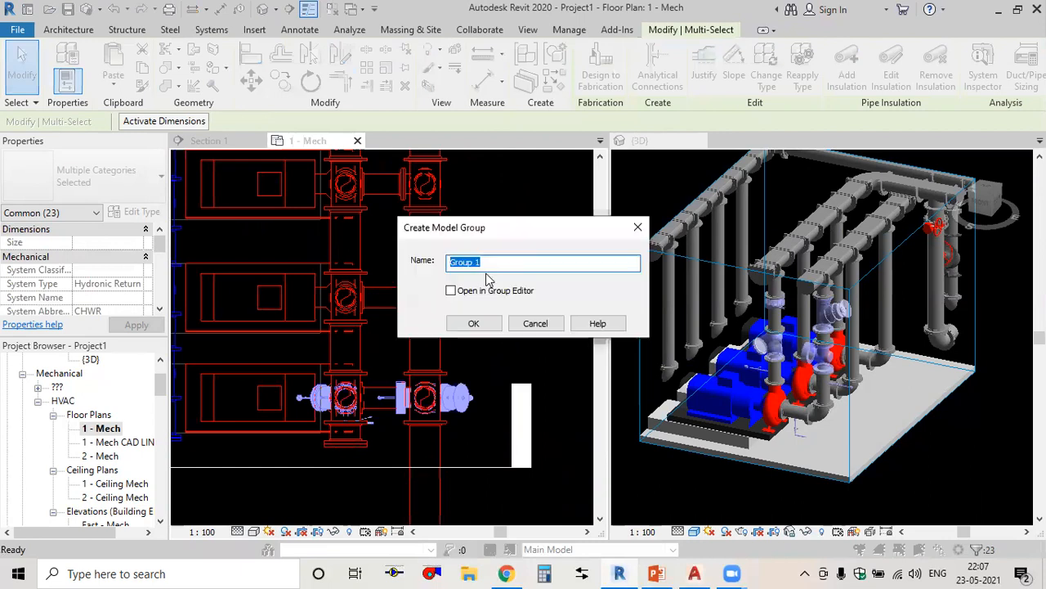
text(Valves &)
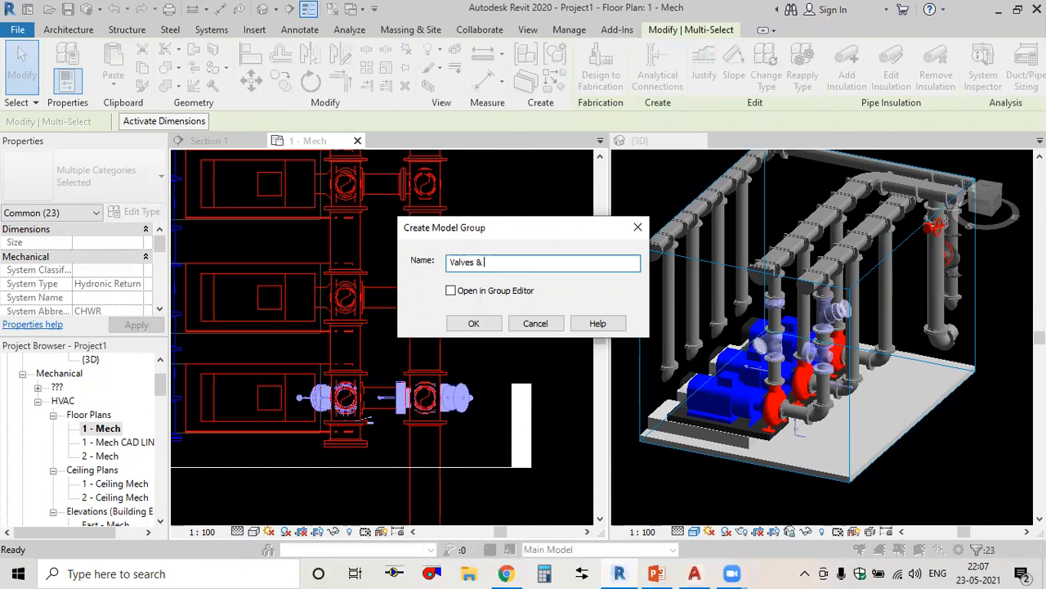
click(478, 323)
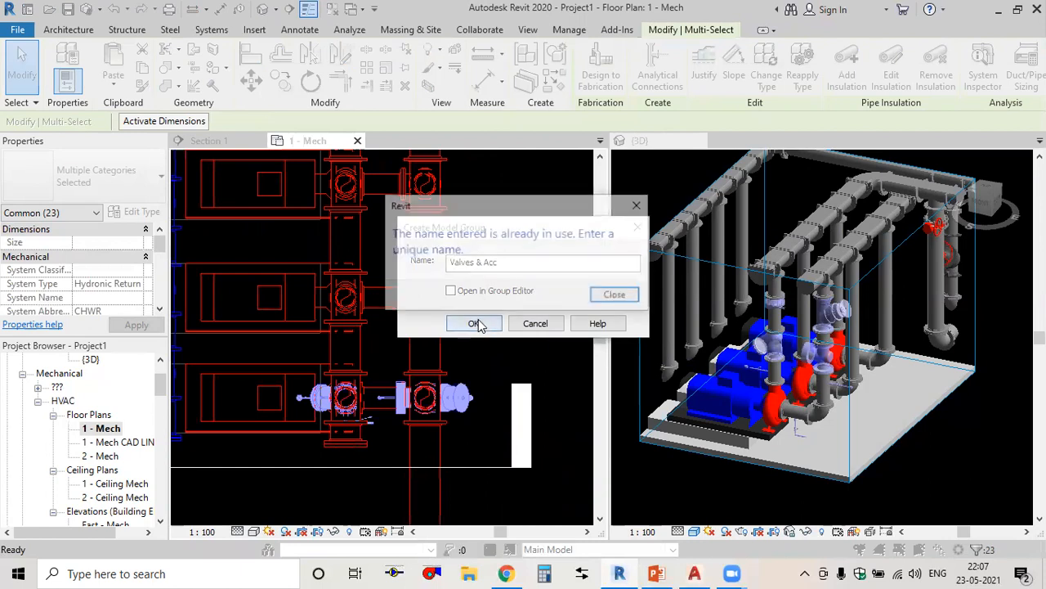
click(615, 296)
click(526, 263)
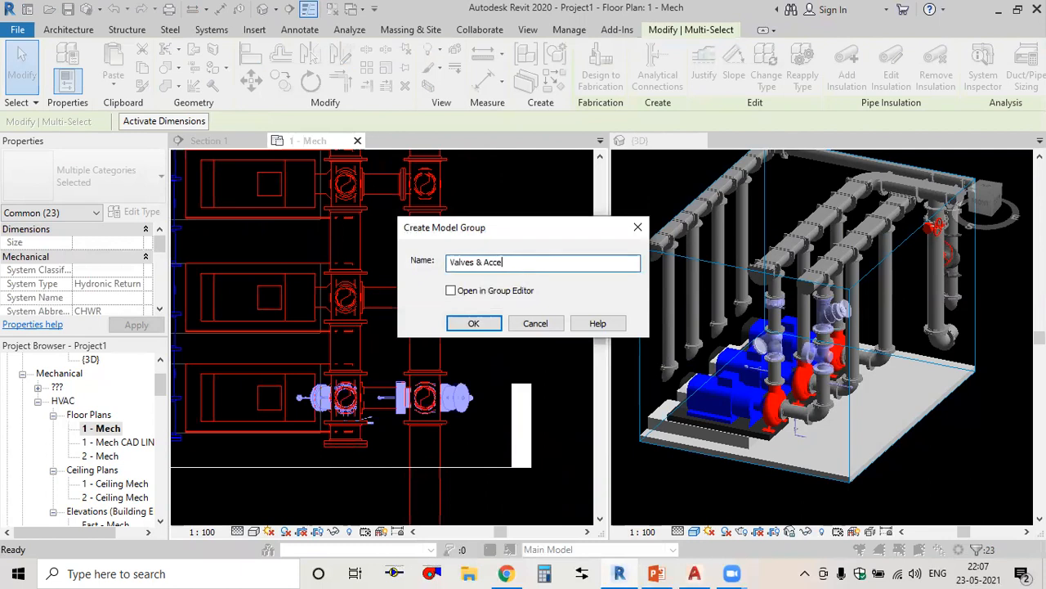
click(484, 323)
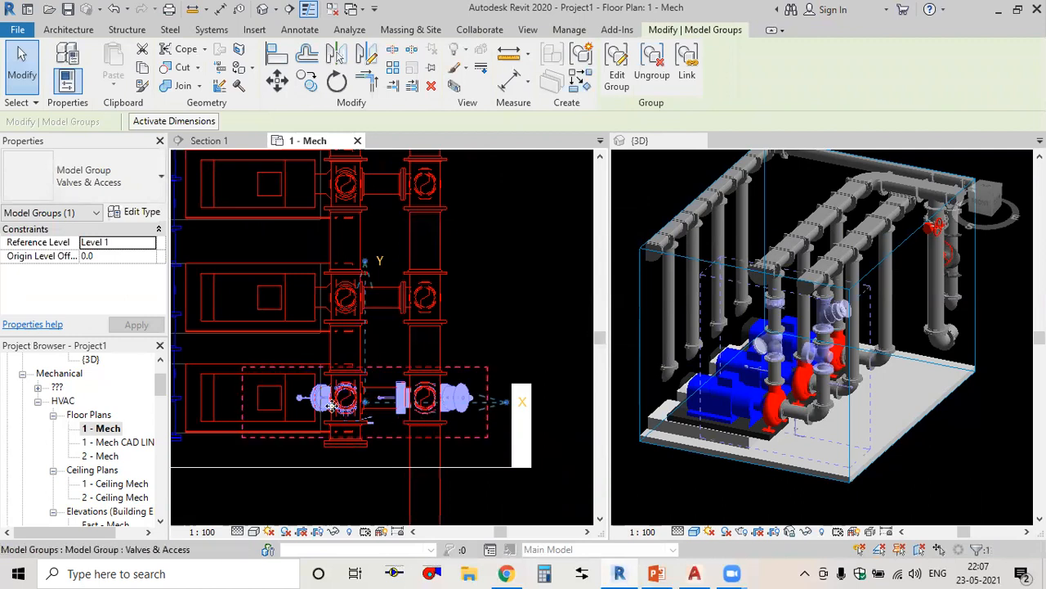
scroll(437, 363, down, 1)
middle_drag(442, 368, 429, 421)
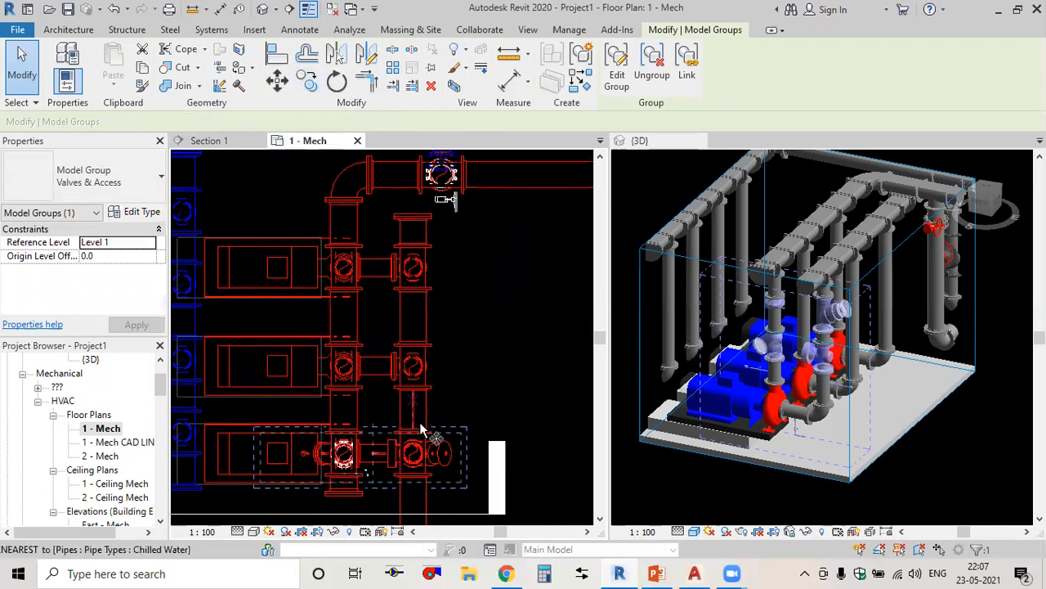
scroll(442, 444, up, 2)
scroll(486, 362, down, 1)
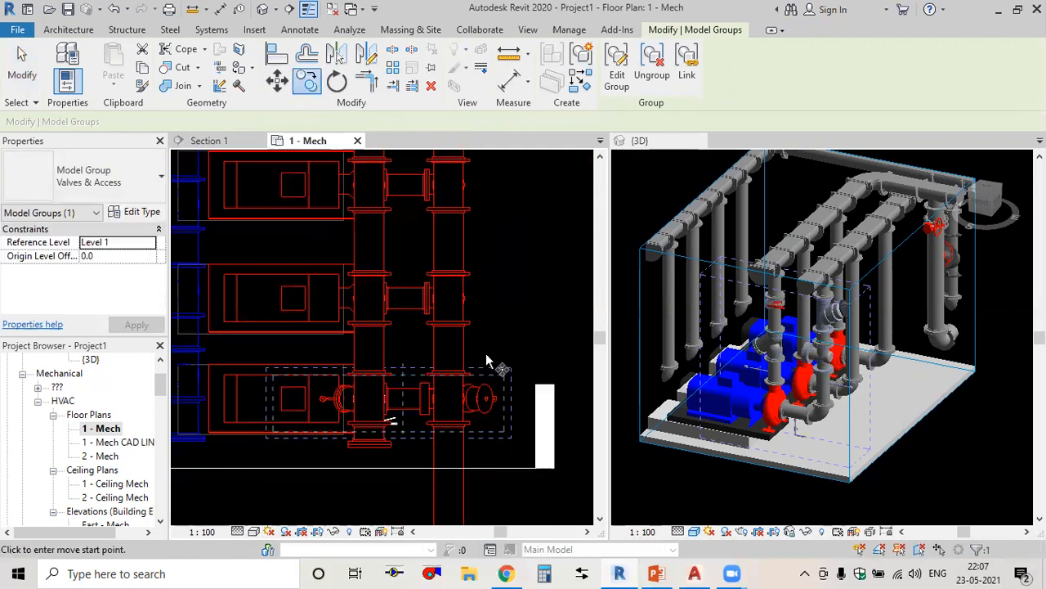
key(Escape)
key(Escape)
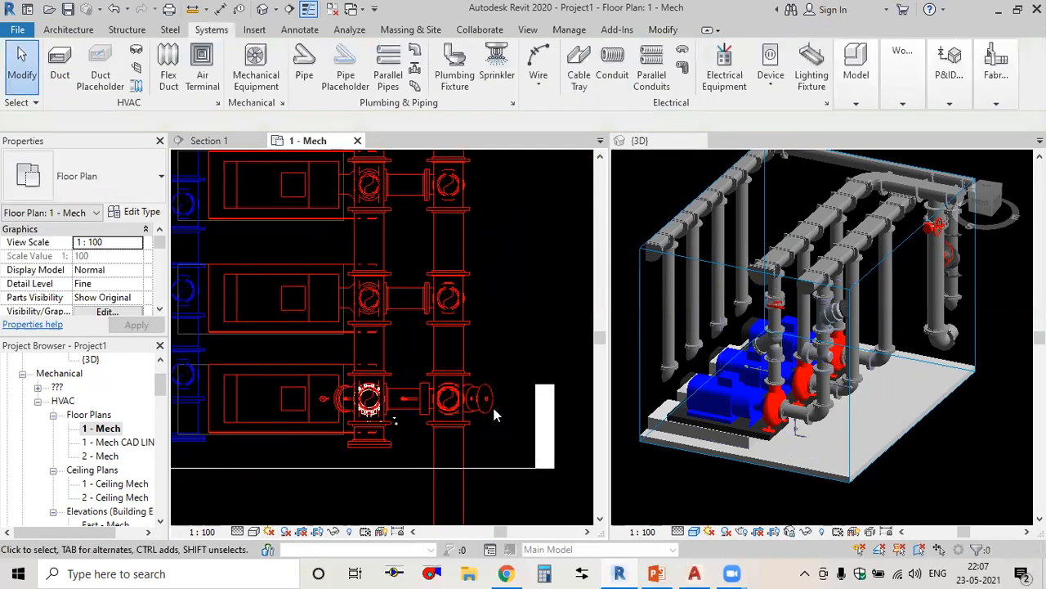
Copy the Valves & Access group from the front pump to the adjacent pump, aligning header flange corners, and delete the unattached tap elements.
click(494, 404)
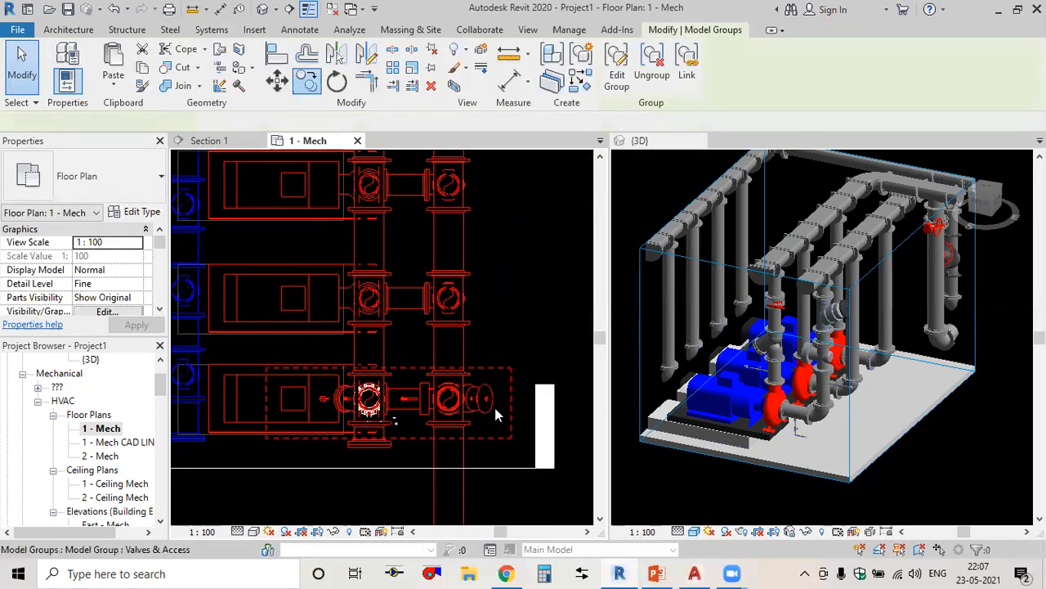
click(307, 80)
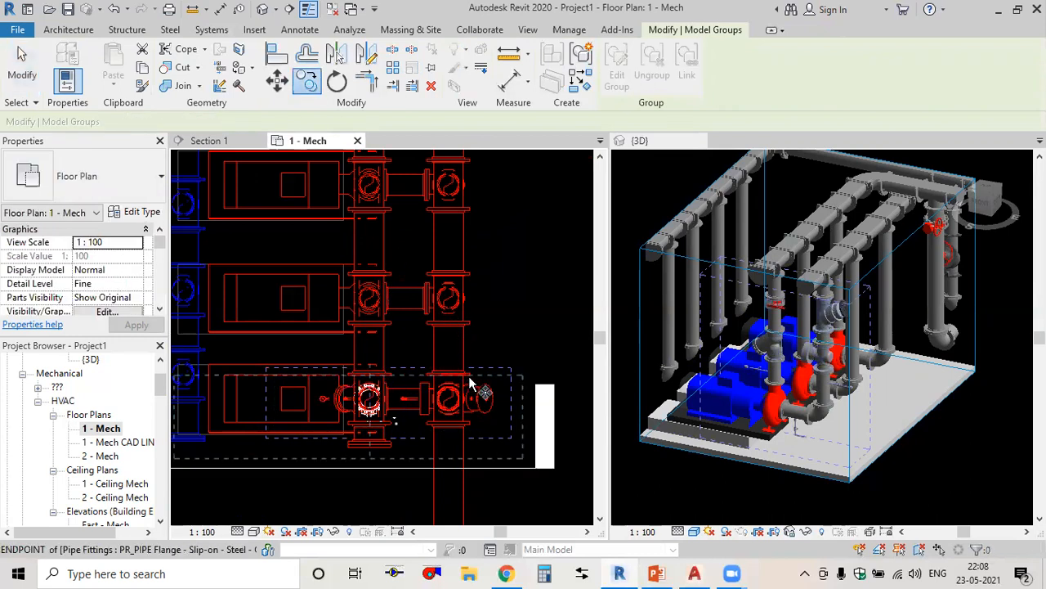
scroll(478, 365, up, 3)
scroll(477, 364, down, 3)
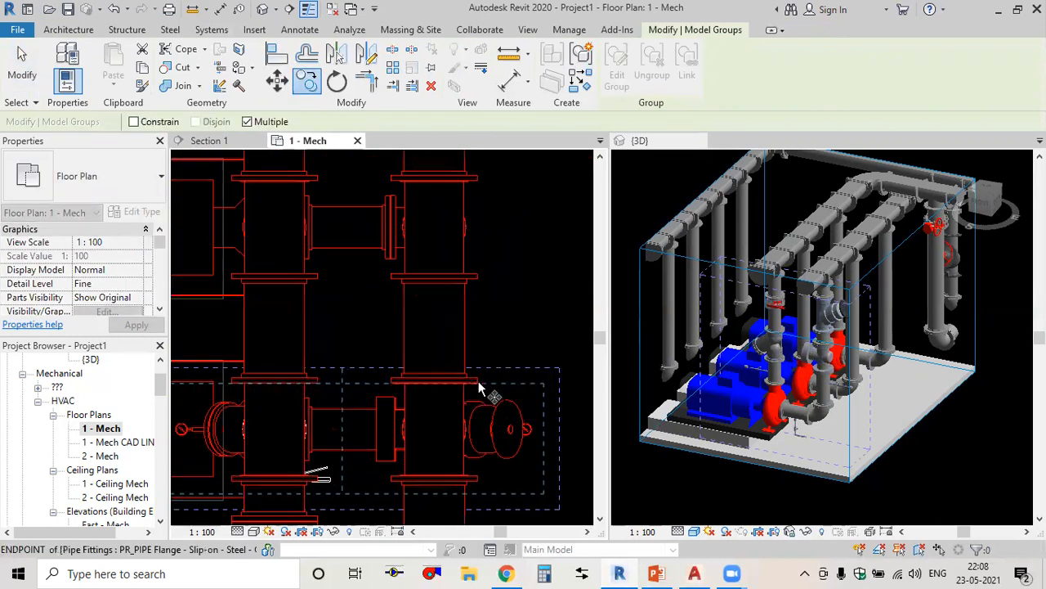
scroll(478, 384, up, 1)
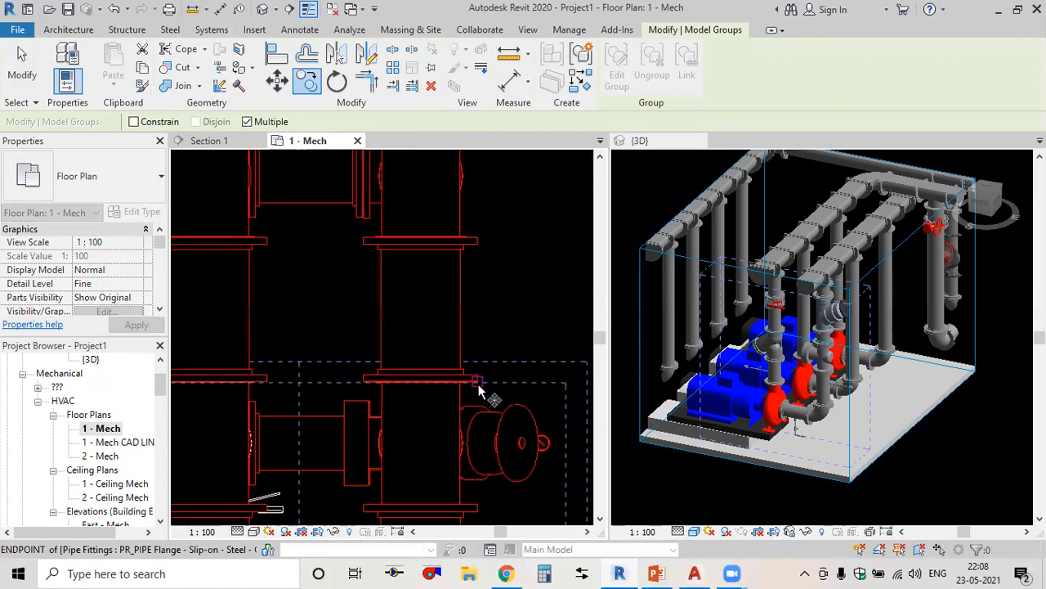
click(478, 383)
scroll(476, 285, down, 1)
middle_drag(479, 333, 478, 426)
scroll(468, 255, up, 1)
scroll(468, 260, up, 2)
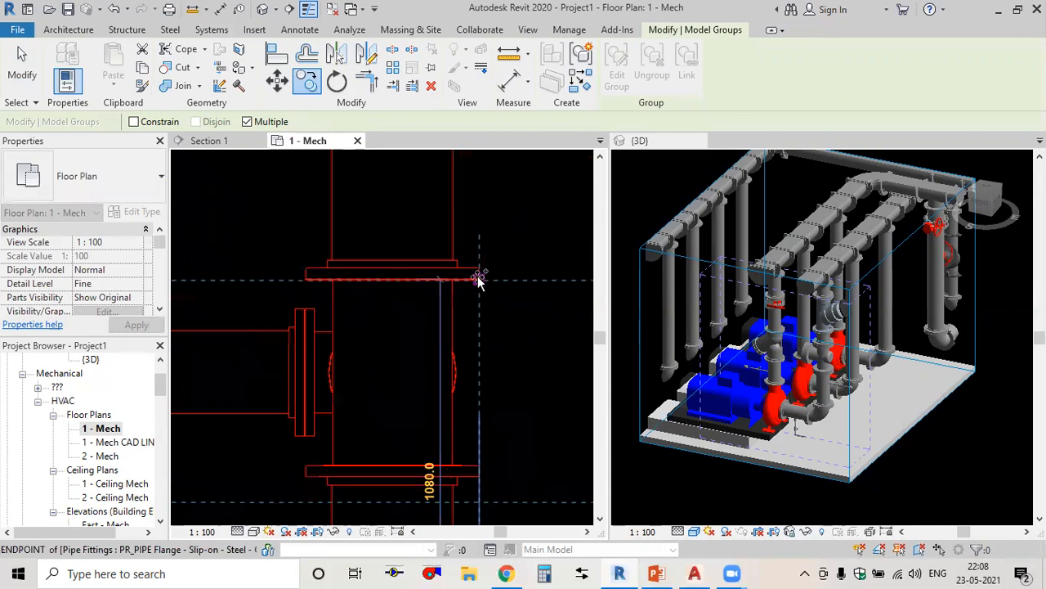
click(478, 214)
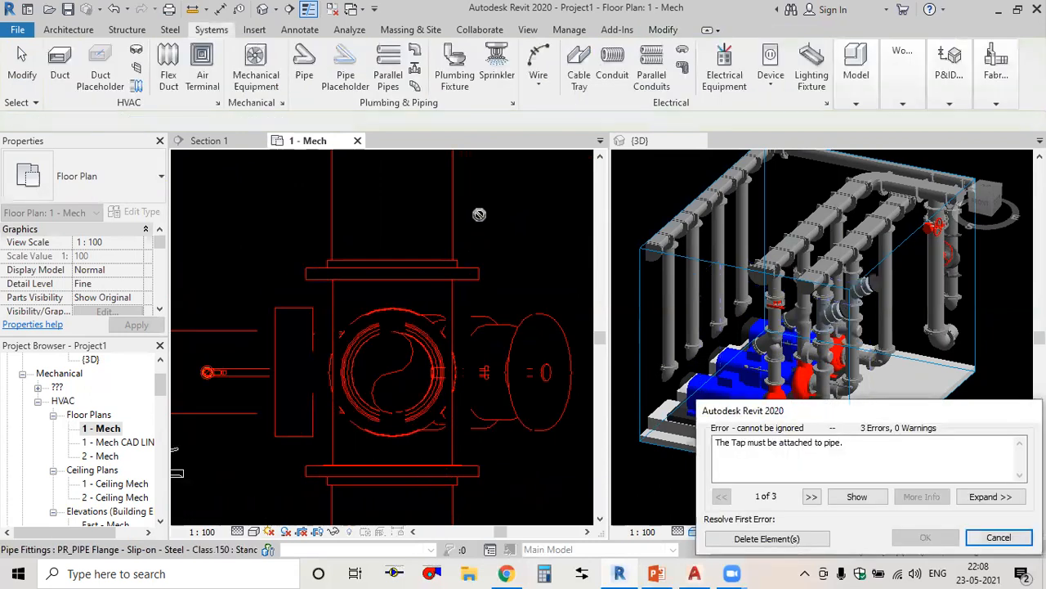
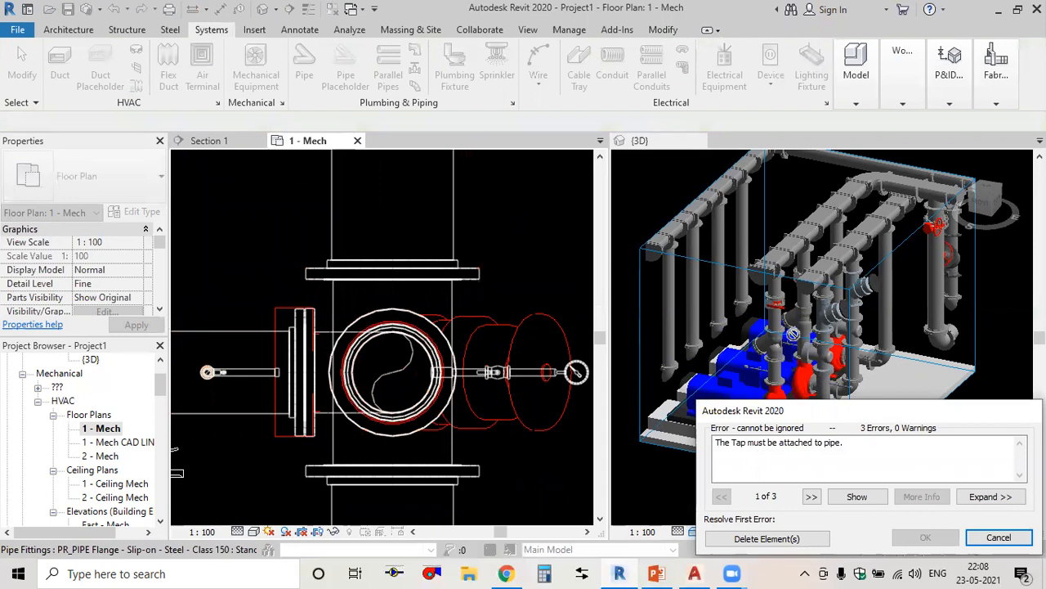
click(762, 542)
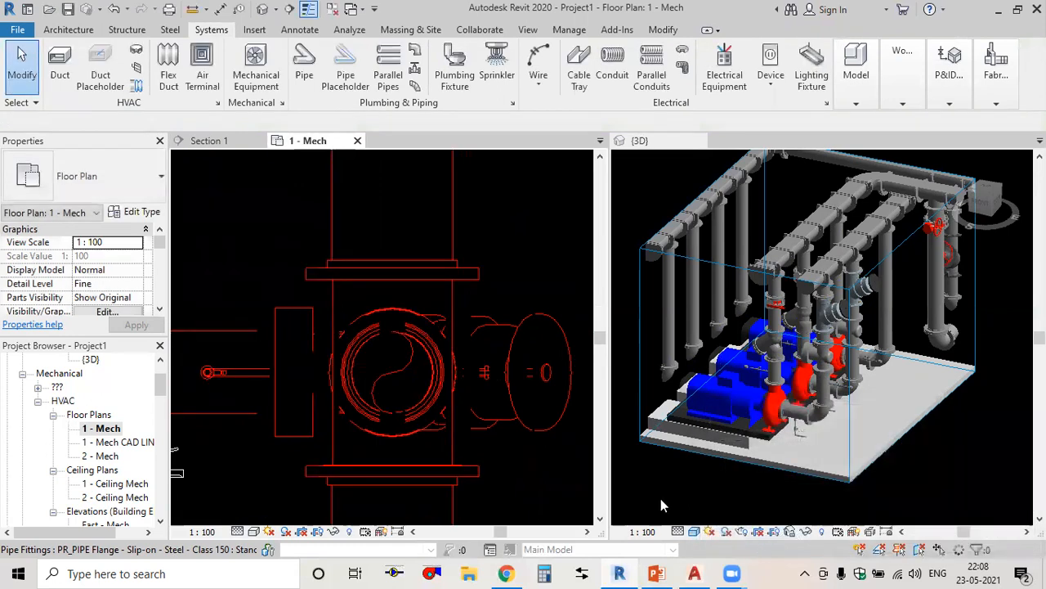
Copy the Valves & Access group from the middle pump to the remaining red-line pump in the floor plan, aligning the header flange corners.
scroll(474, 341, down, 2)
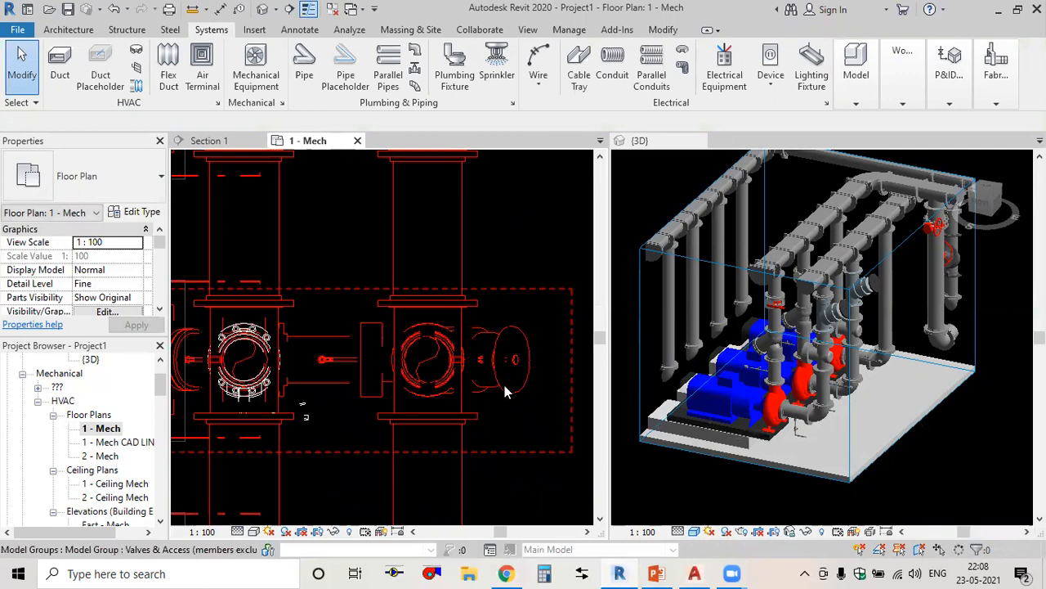
click(504, 394)
scroll(503, 386, down, 2)
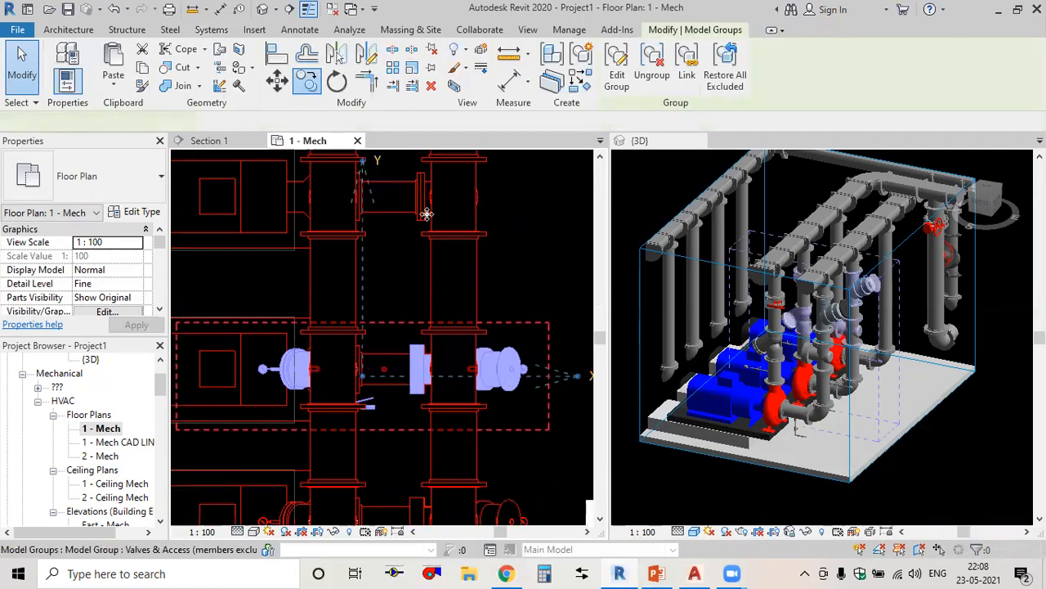
click(316, 91)
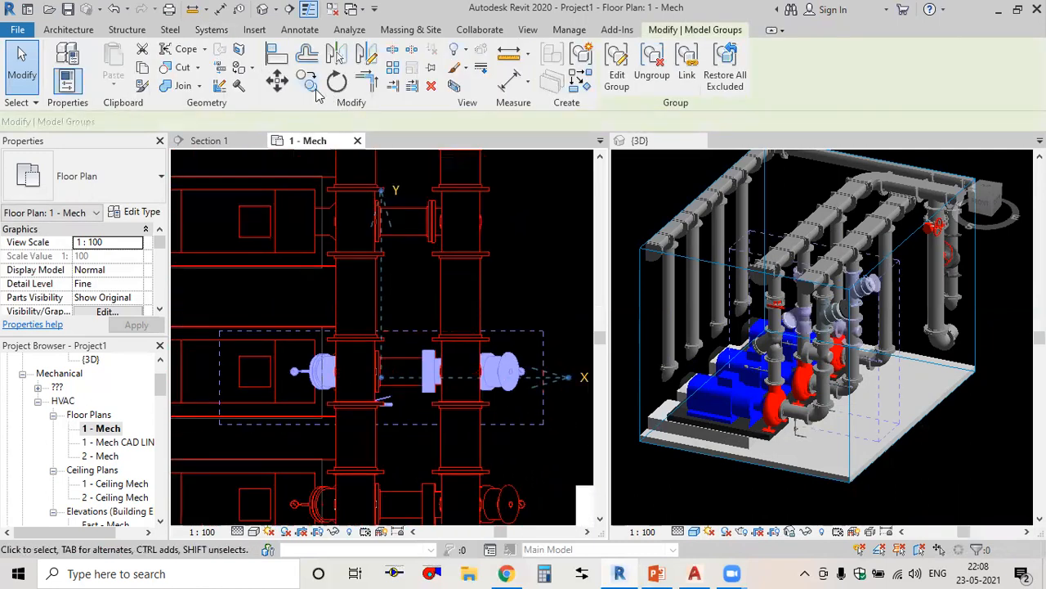
scroll(491, 348, up, 2)
click(489, 340)
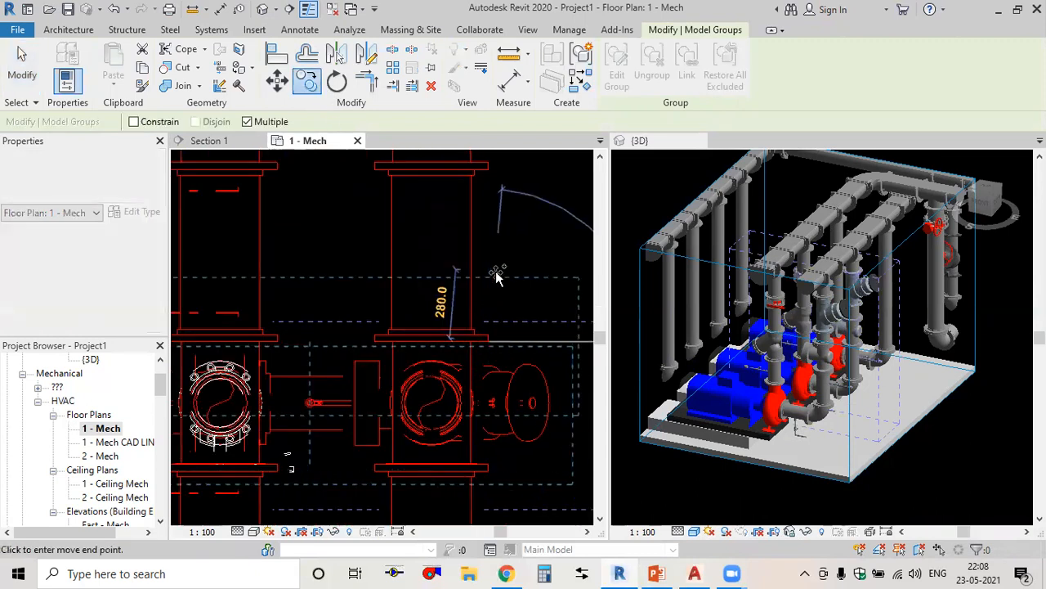
scroll(498, 276, down, 1)
middle_drag(505, 285, 493, 432)
scroll(476, 245, up, 2)
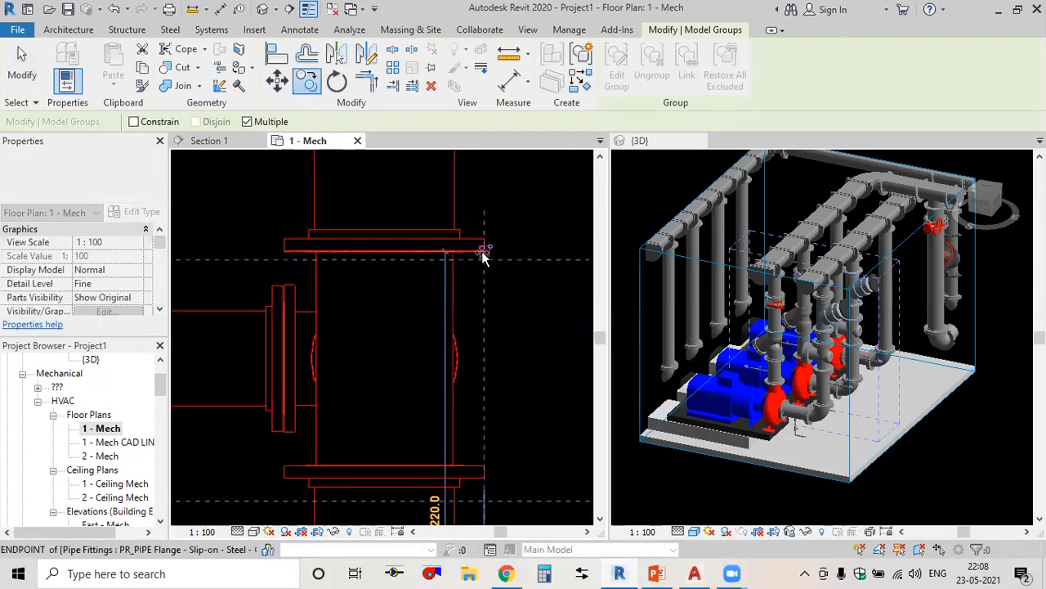
scroll(483, 250, up, 2)
scroll(483, 249, up, 1)
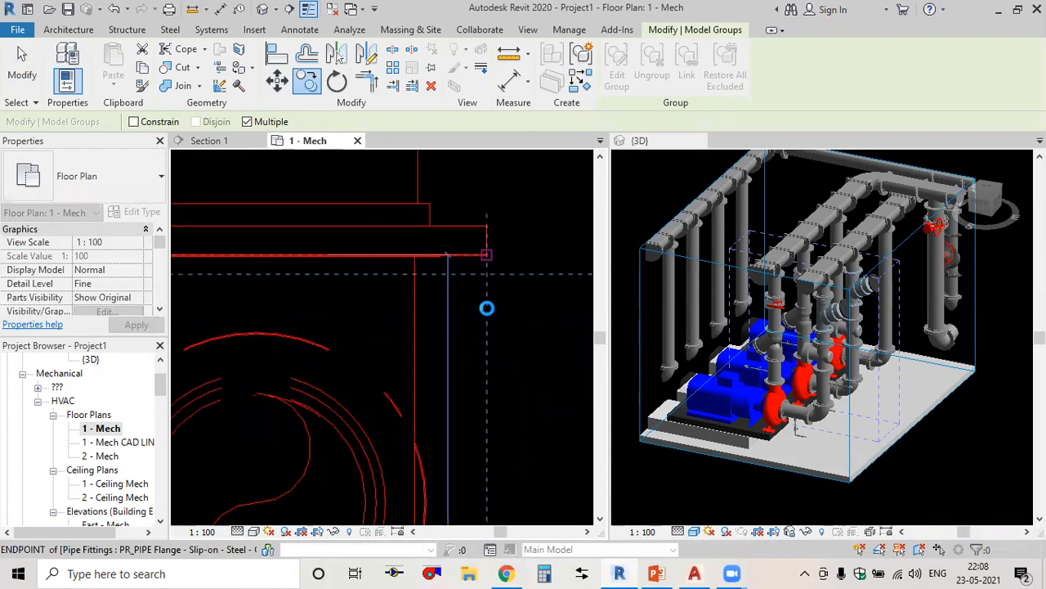
key(Escape)
key(Escape)
scroll(454, 282, down, 3)
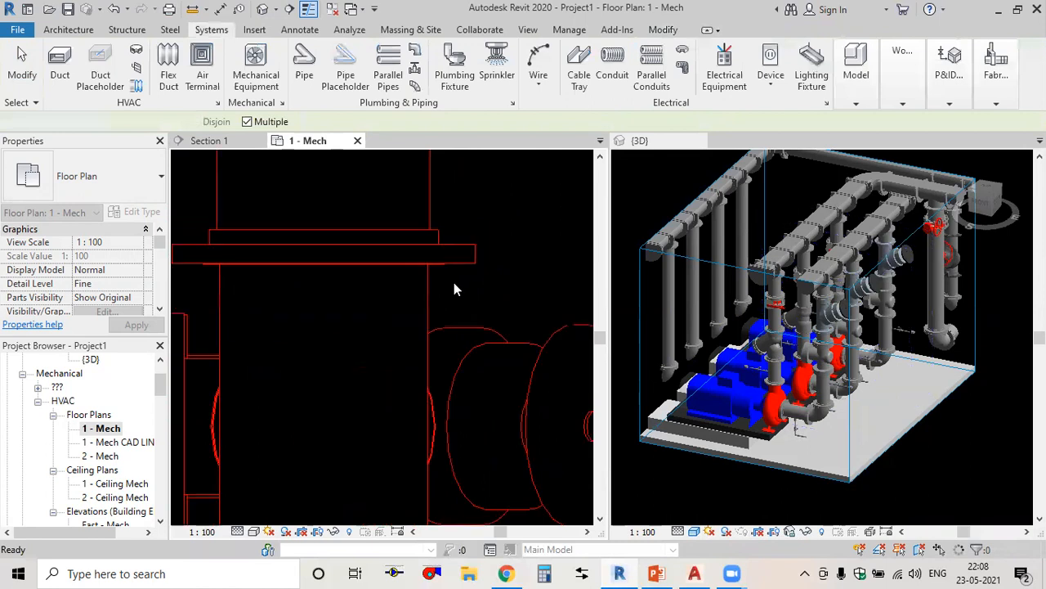
scroll(517, 349, down, 2)
scroll(797, 398, up, 2)
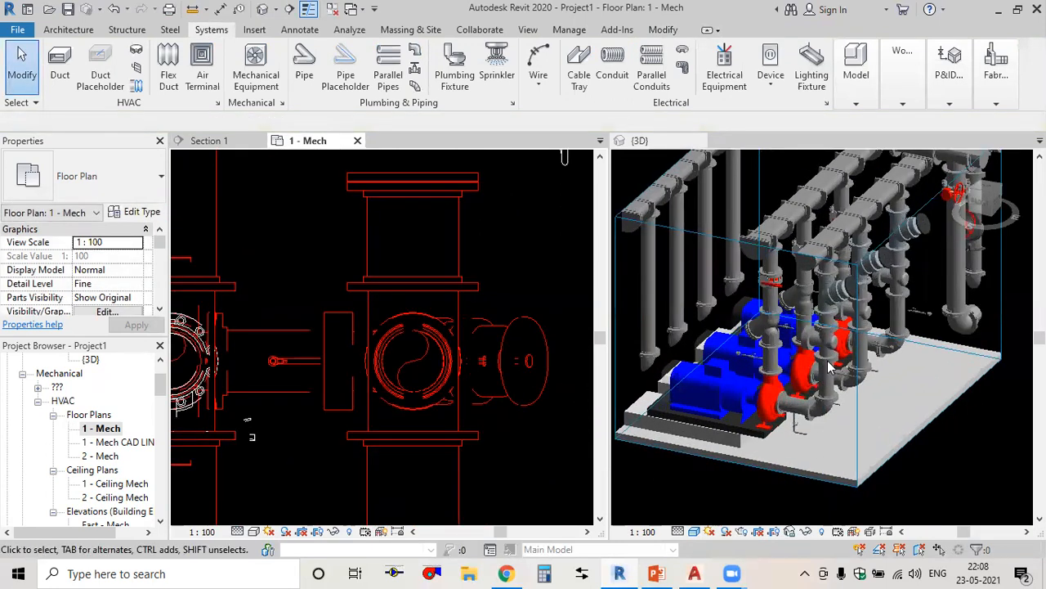
Turn off the section box in the 3D view.
scroll(861, 433, down, 2)
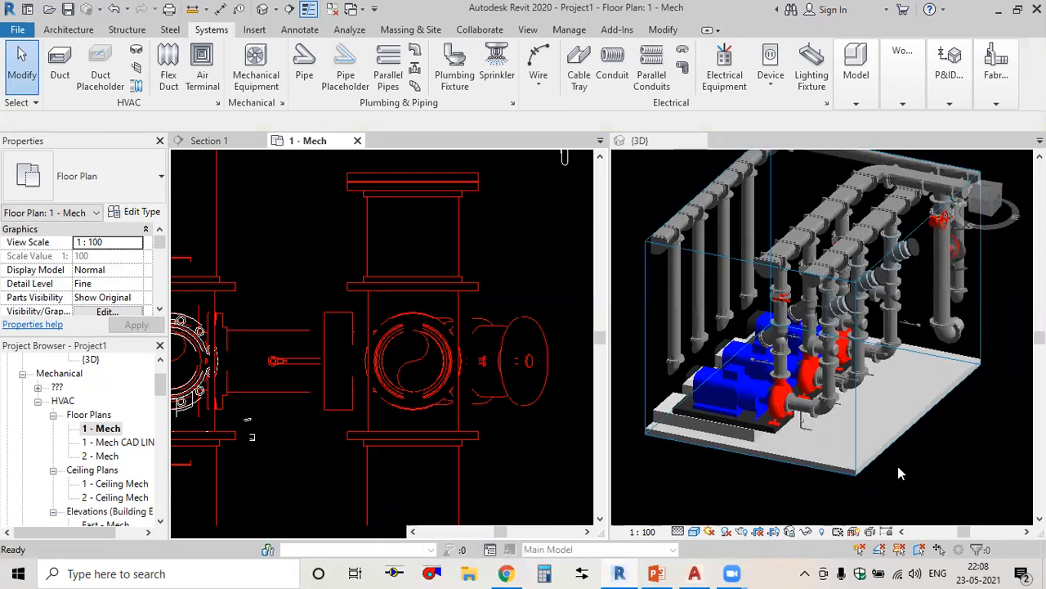
click(898, 466)
scroll(92, 290, down, 5)
scroll(92, 290, down, 3)
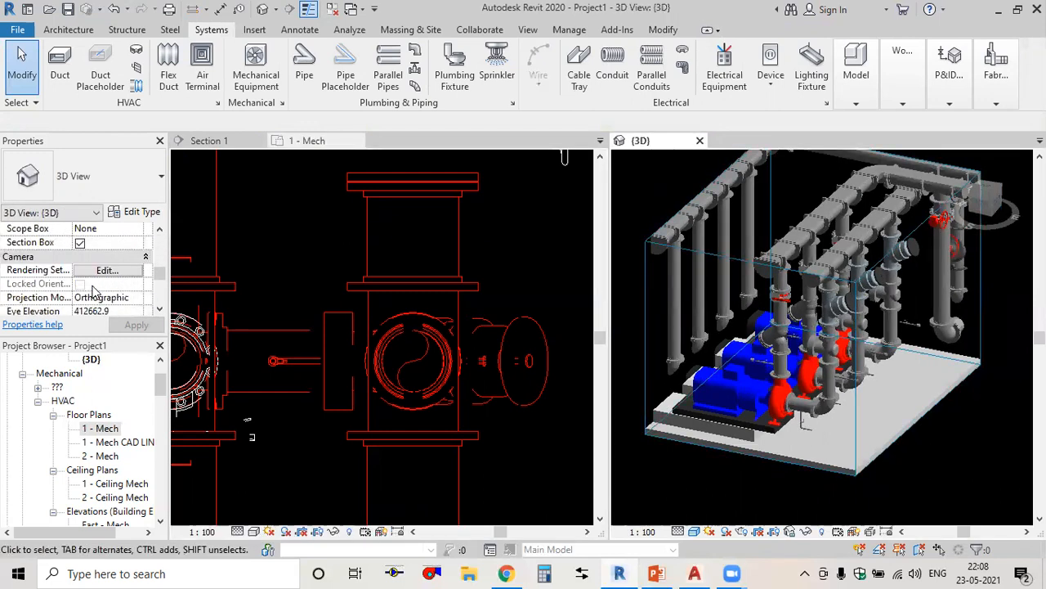
click(79, 243)
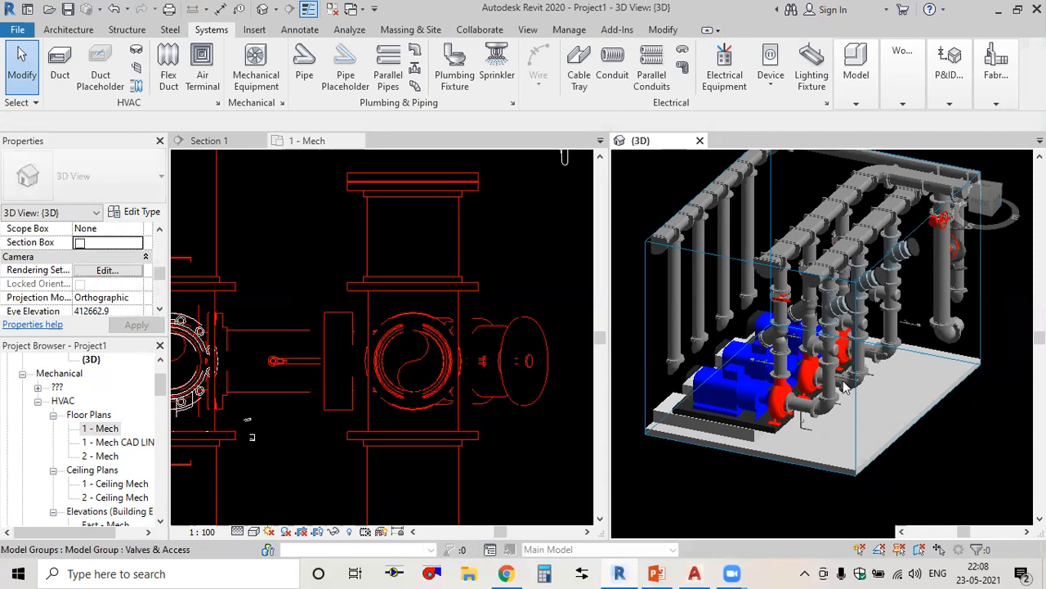
Examine in 3D how the copied gauge branches meet the vertical pipes of the three pumps.
scroll(846, 389, up, 5)
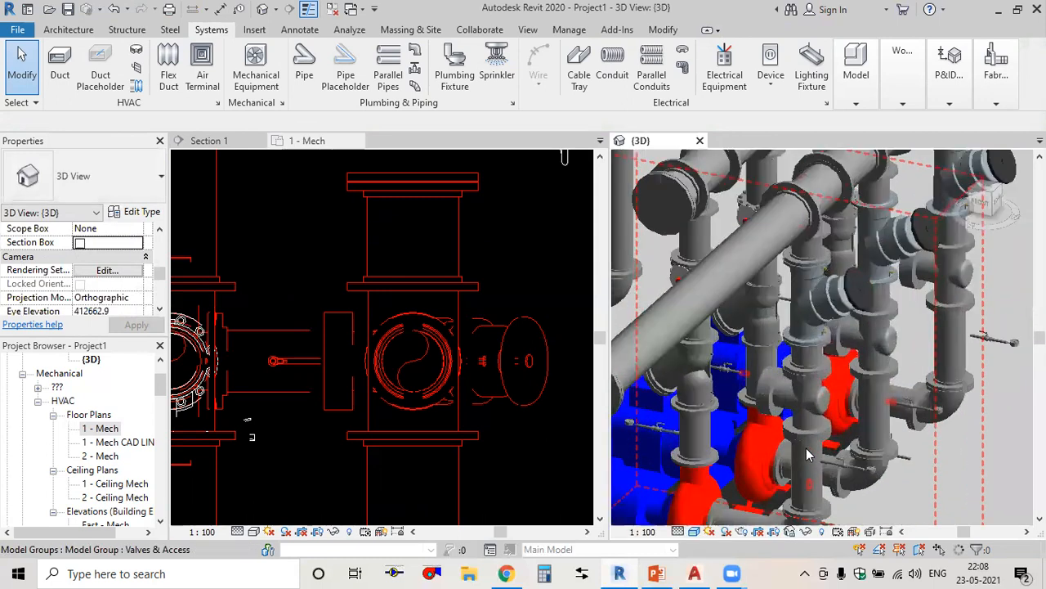
click(815, 406)
scroll(815, 406, down, 3)
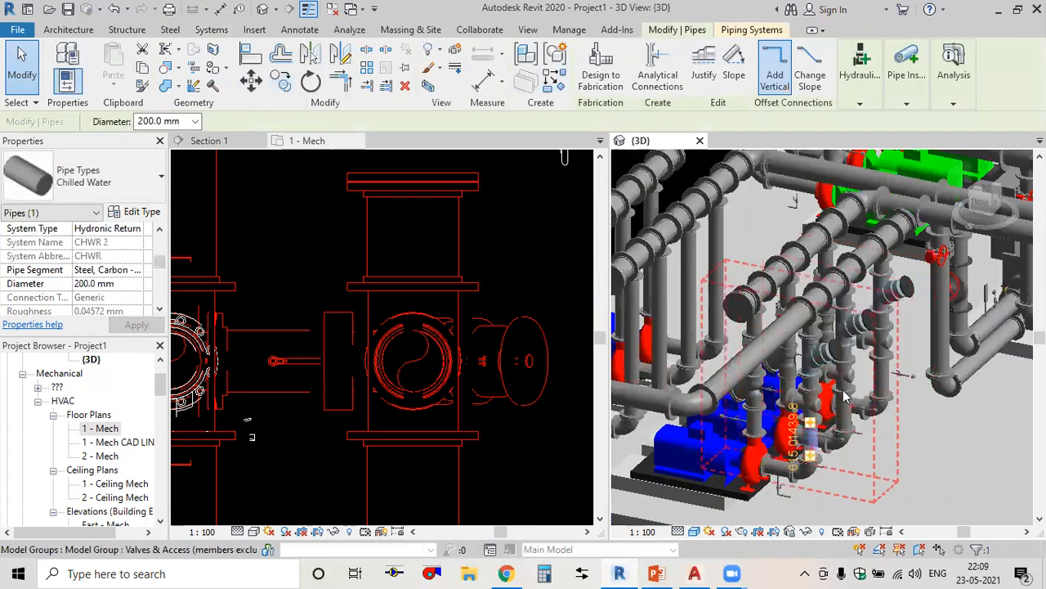
shift+middle_drag(846, 397, 835, 417)
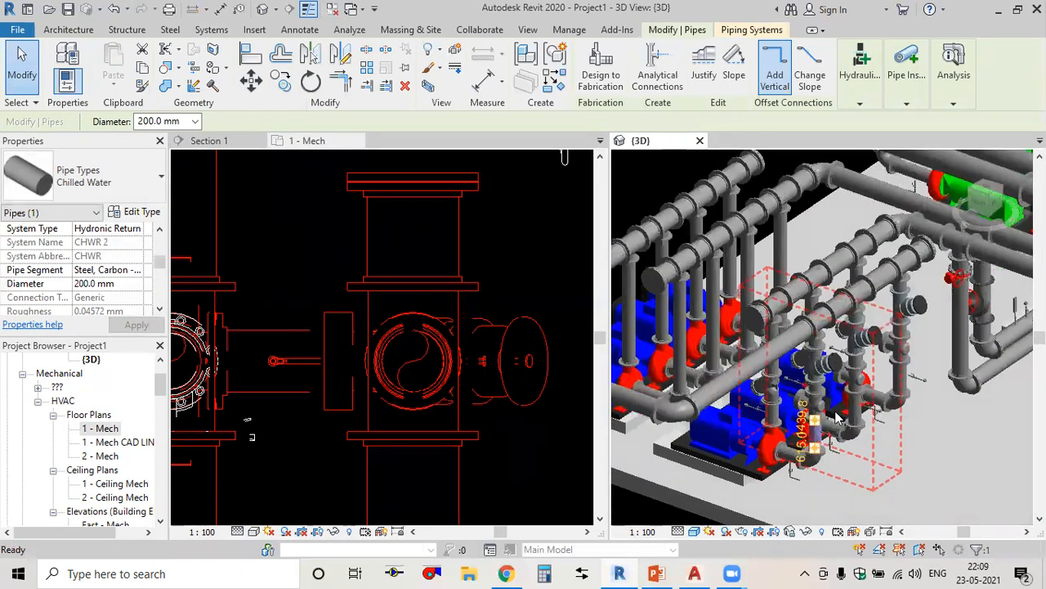
scroll(887, 356, up, 5)
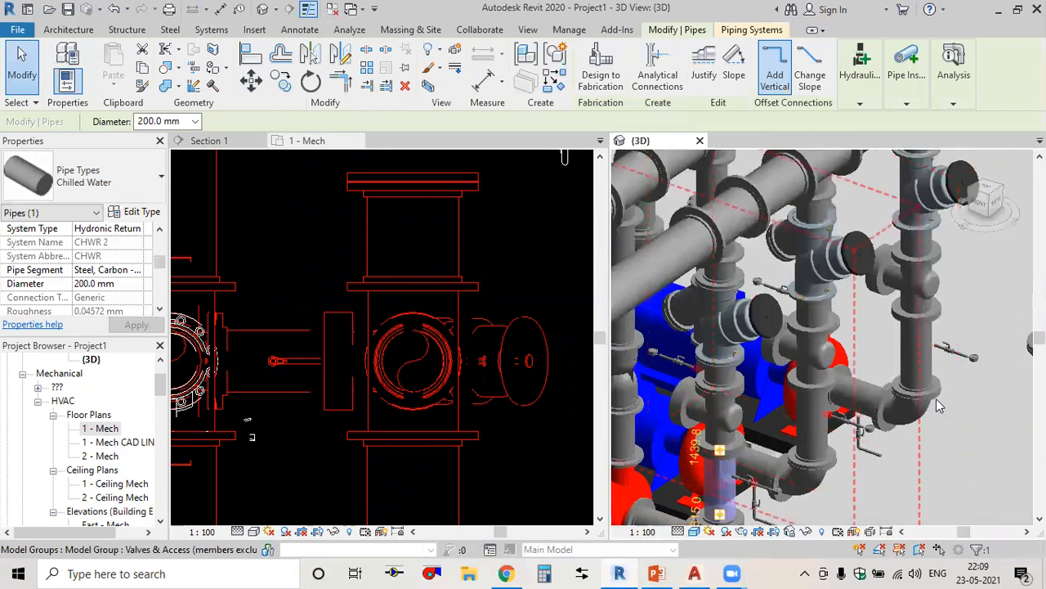
scroll(958, 325, up, 6)
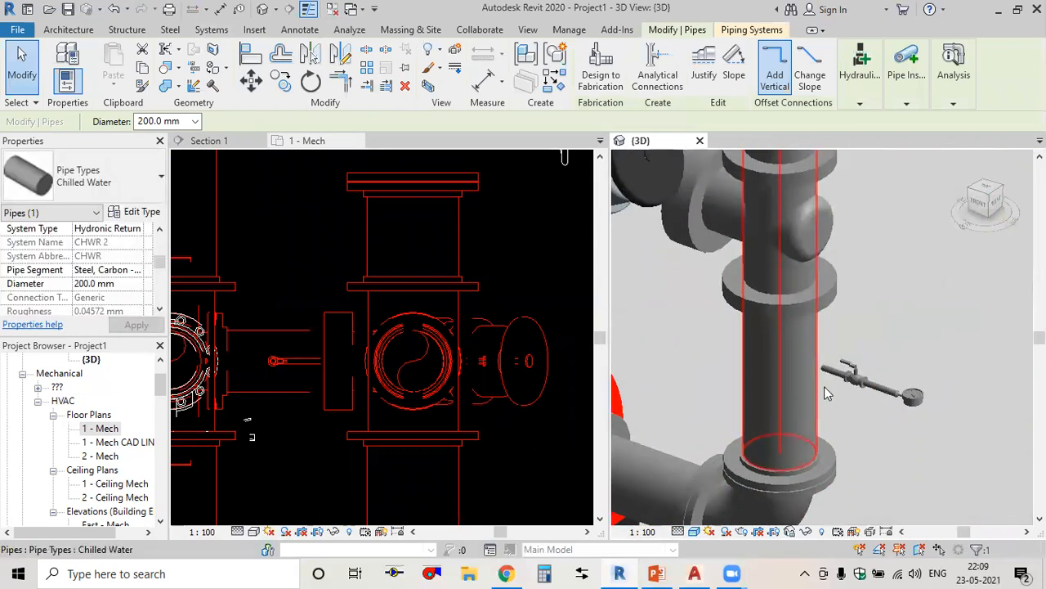
scroll(821, 378, up, 5)
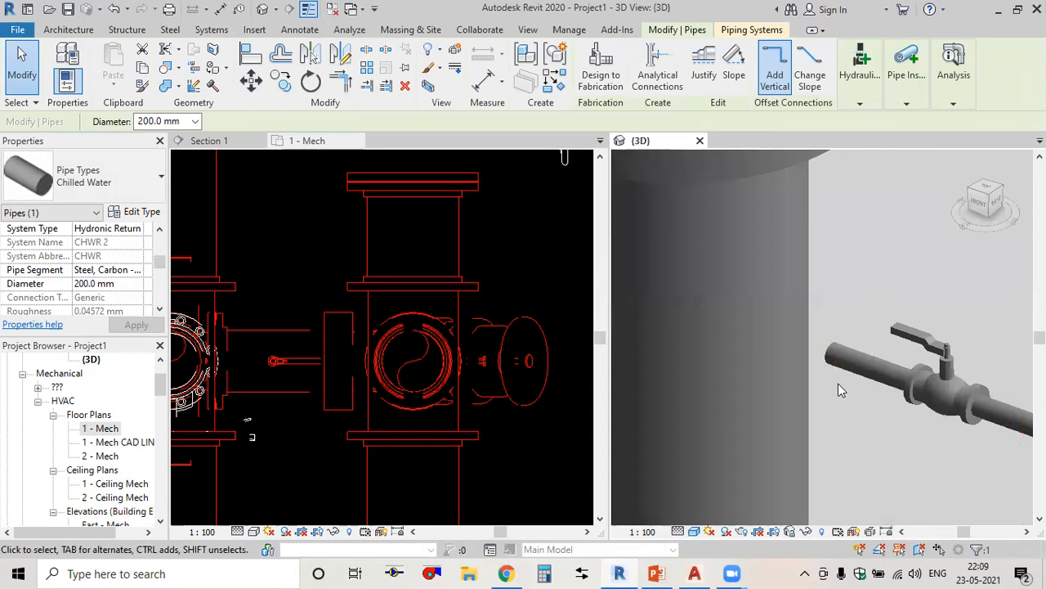
scroll(882, 340, down, 1)
scroll(881, 340, down, 8)
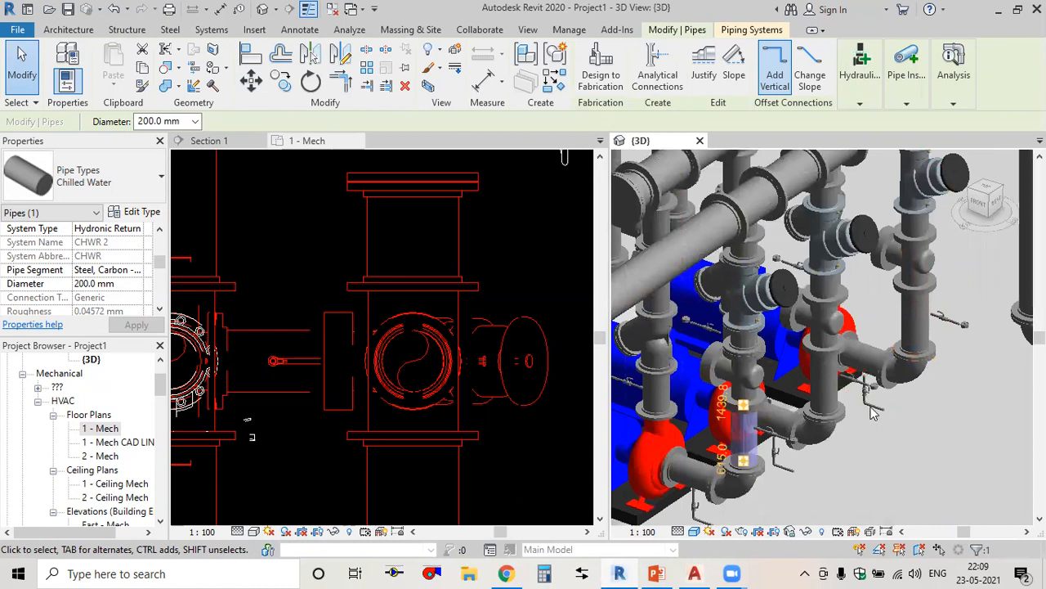
Ungroup the Valves & Access copy on the farthest pump and check its gauge branch against the vertical pipe.
click(959, 326)
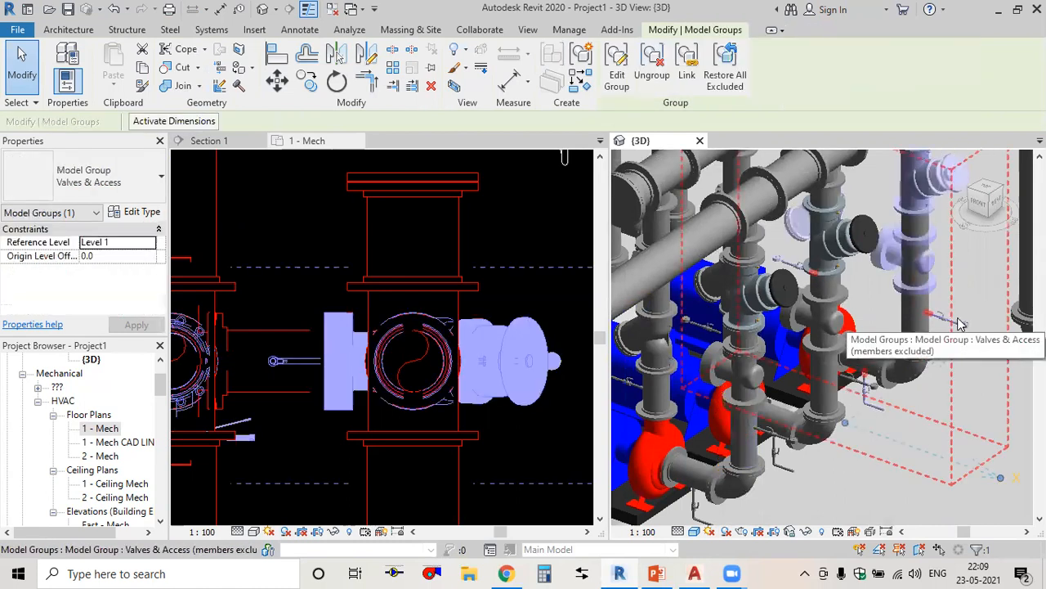
click(659, 76)
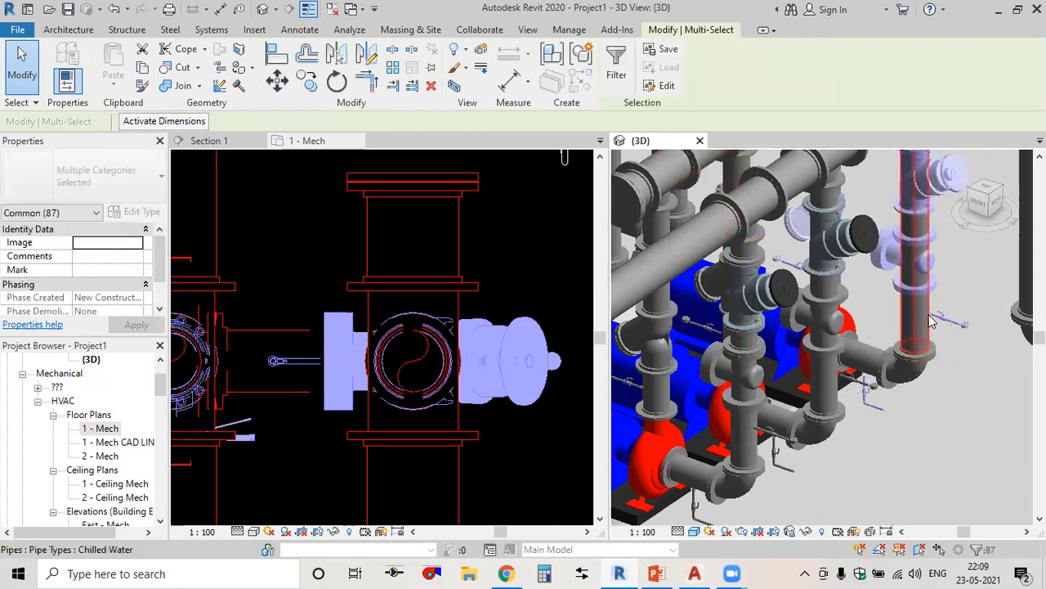
scroll(931, 321, up, 3)
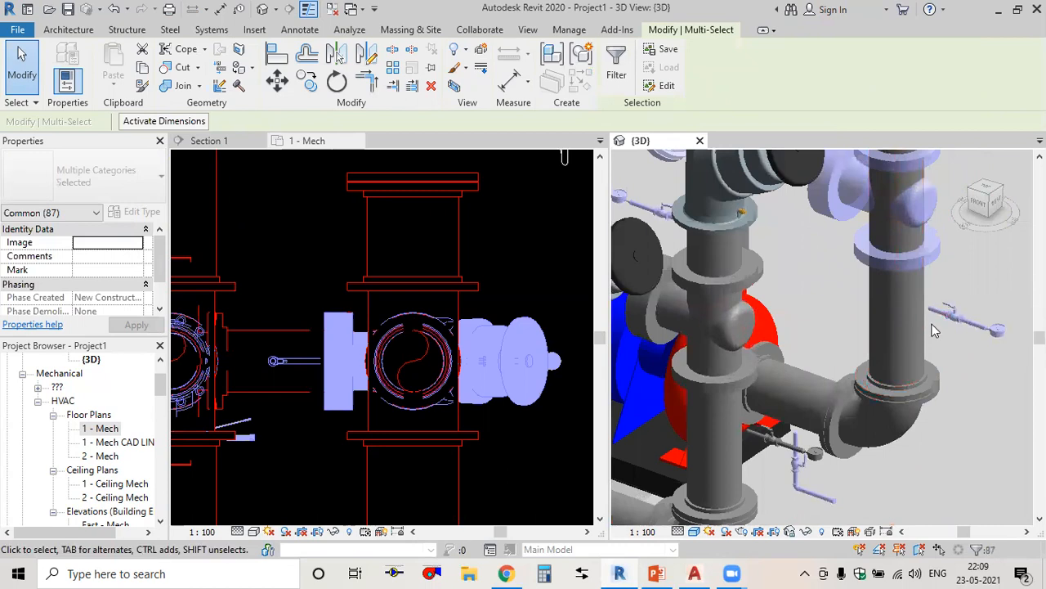
scroll(929, 322, up, 3)
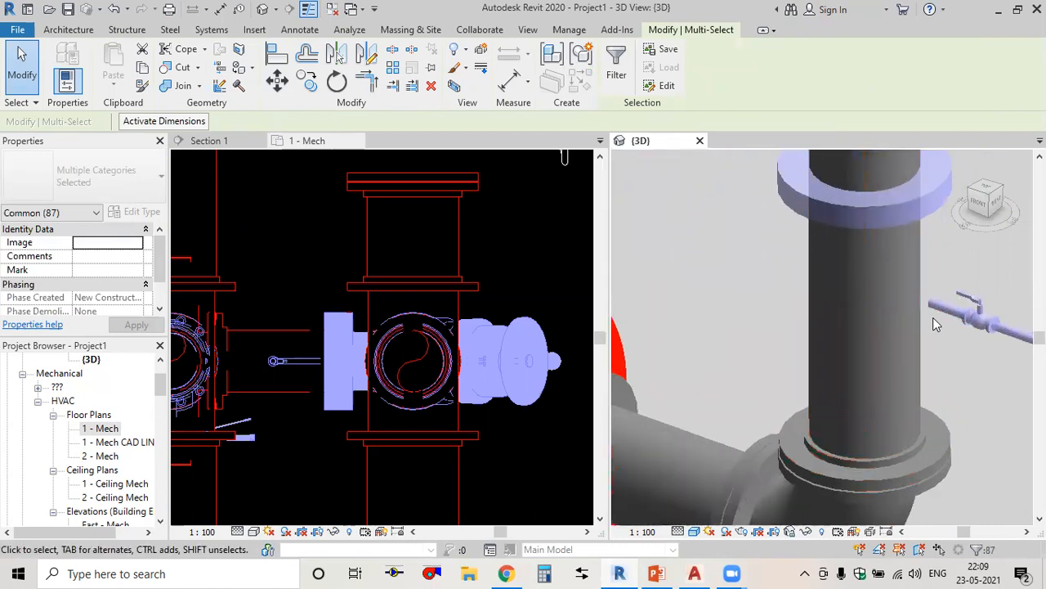
scroll(927, 342, down, 6)
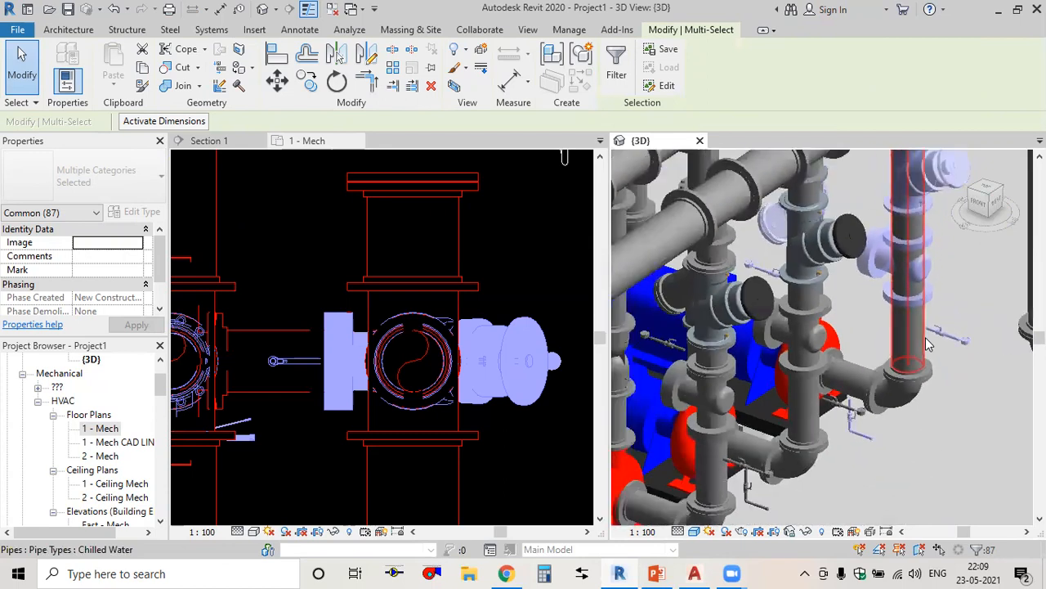
scroll(927, 342, down, 3)
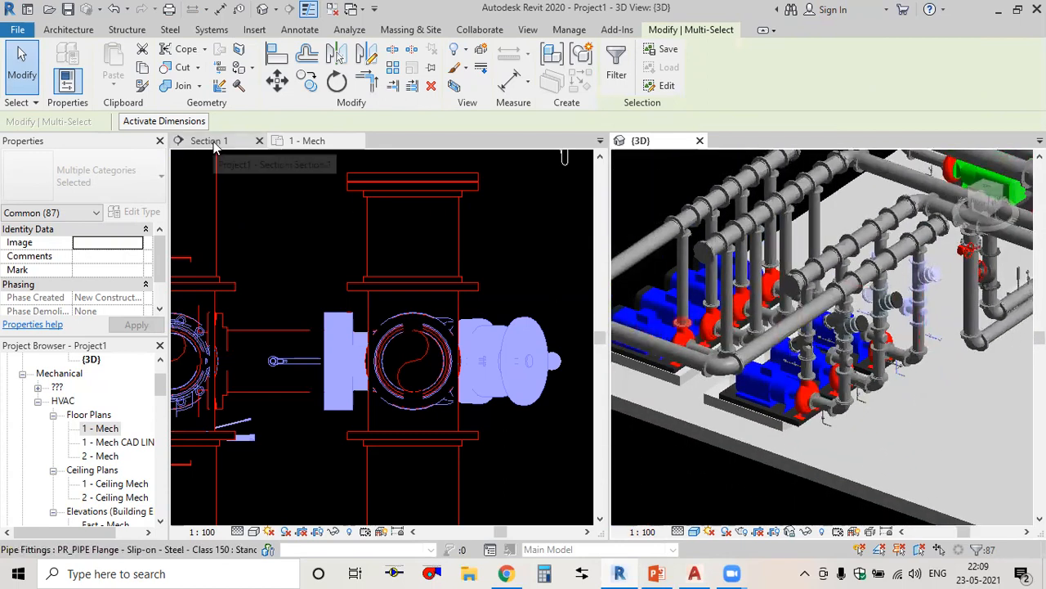
Compare the red and blue pump rows in the 1 - Mech floor plan and clear the selection.
scroll(357, 301, down, 6)
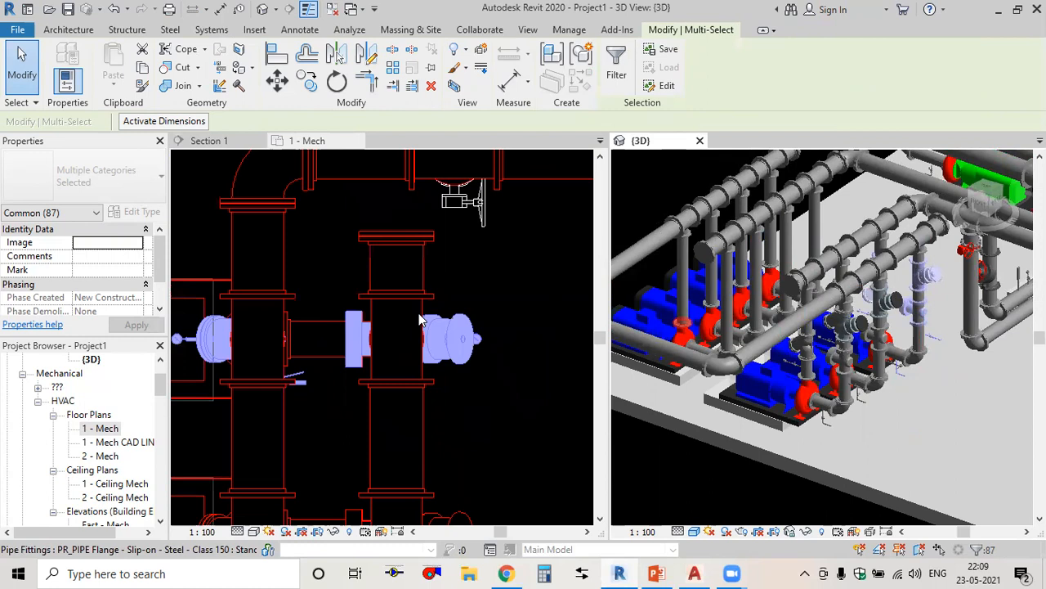
middle_drag(453, 367, 486, 358)
scroll(482, 359, down, 2)
scroll(383, 339, up, 1)
scroll(278, 317, up, 1)
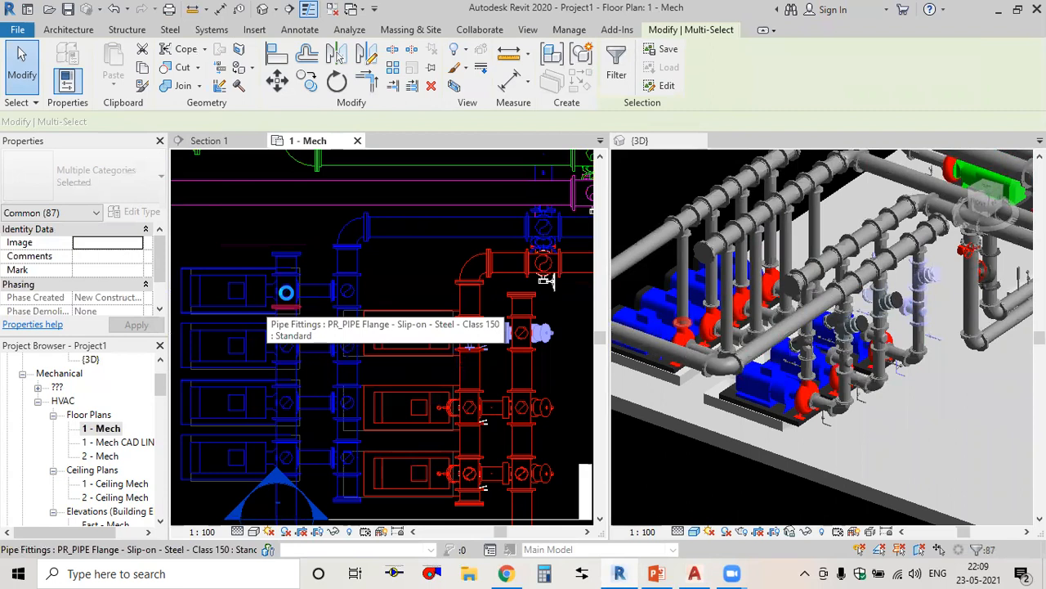
scroll(335, 317, down, 1)
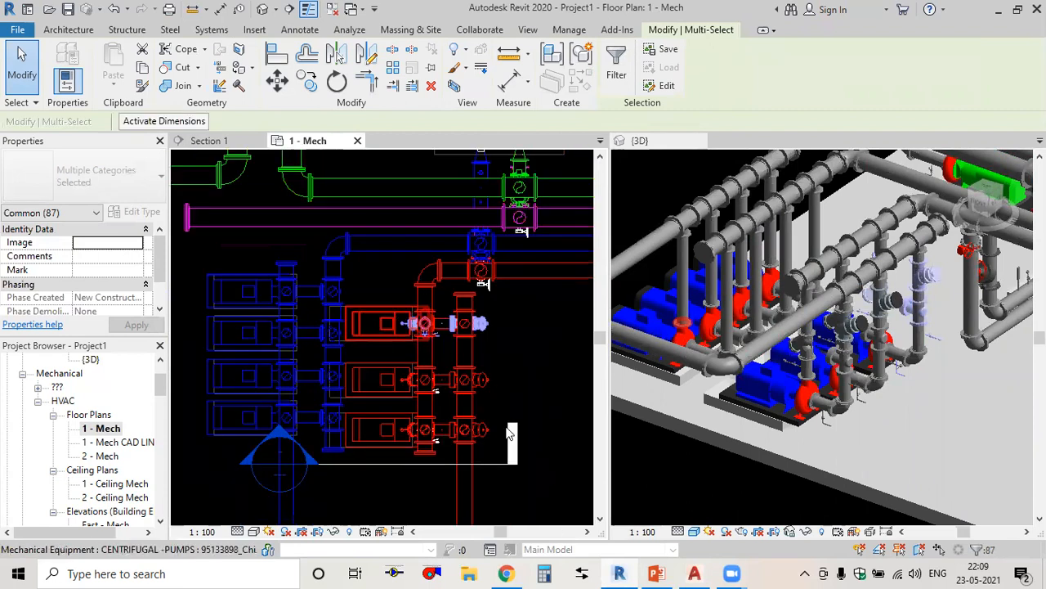
key(Escape)
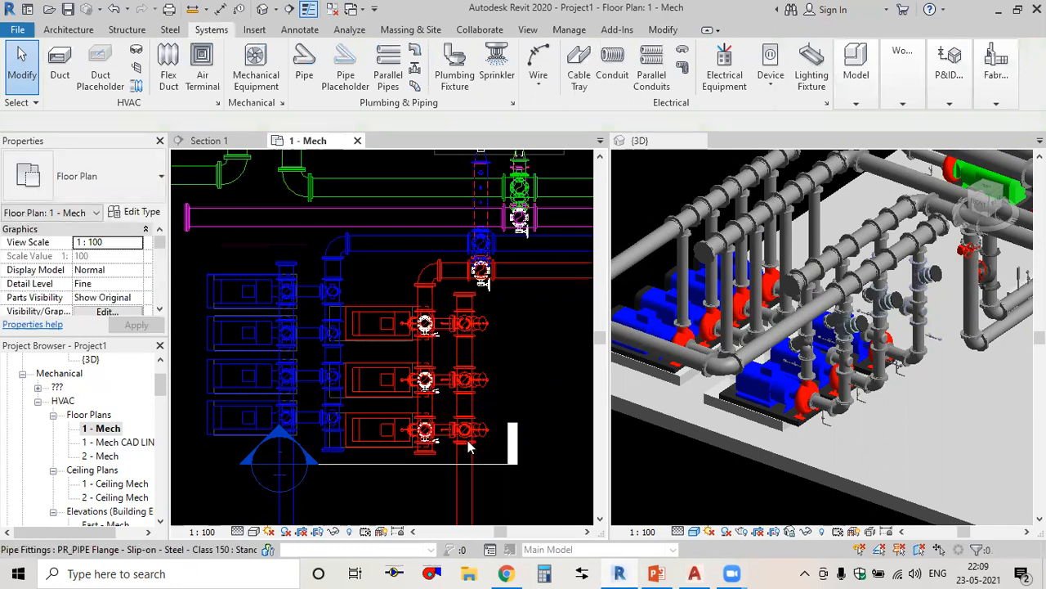
Add an aligned dimension between the centrelines of the two red header pipes, placing it below the pump row.
click(856, 86)
click(662, 30)
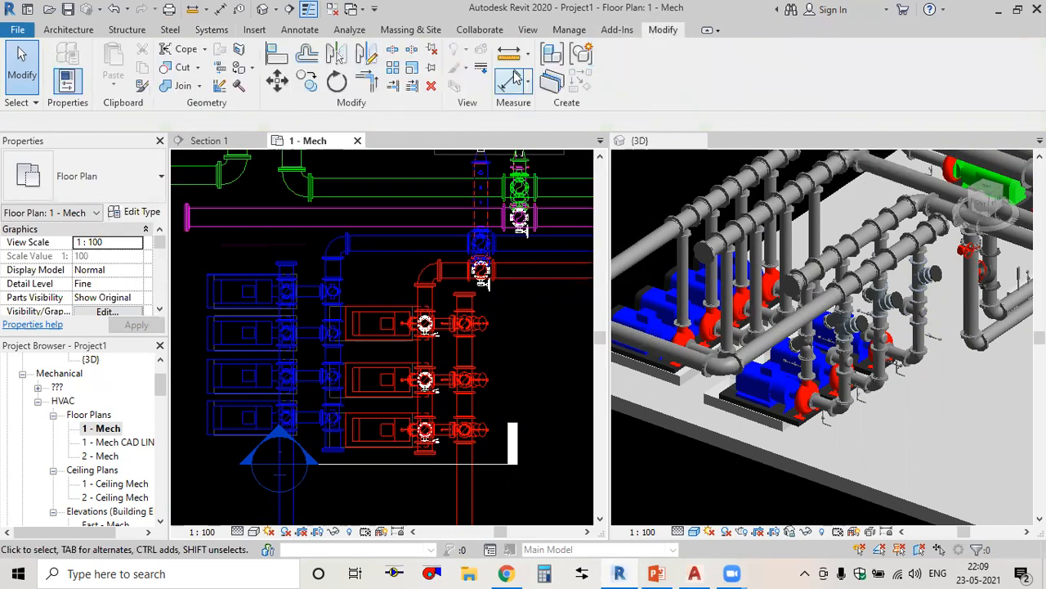
key(d)
key(i)
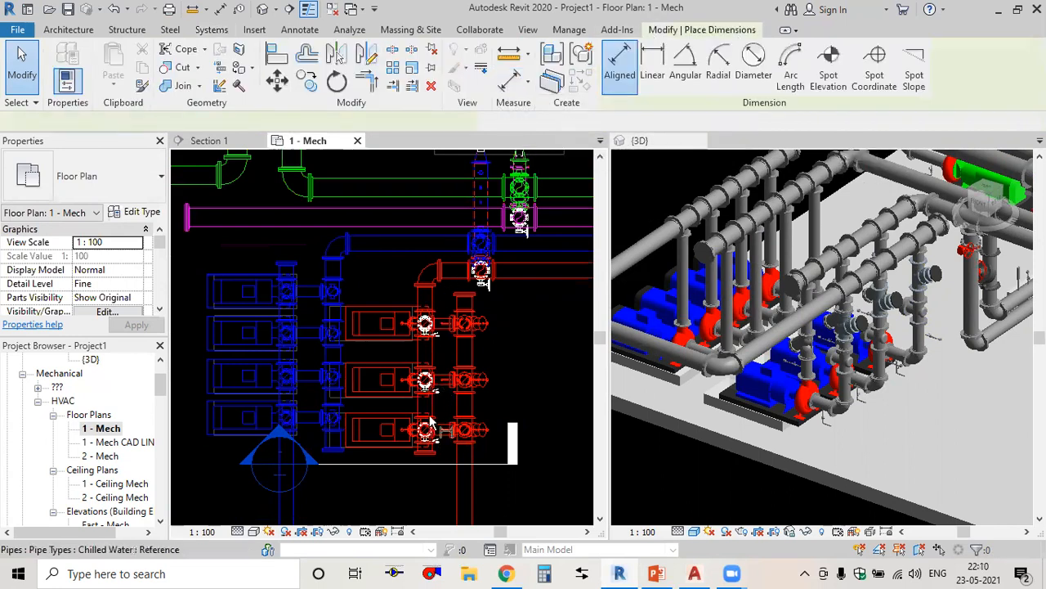
scroll(421, 409, up, 3)
click(422, 404)
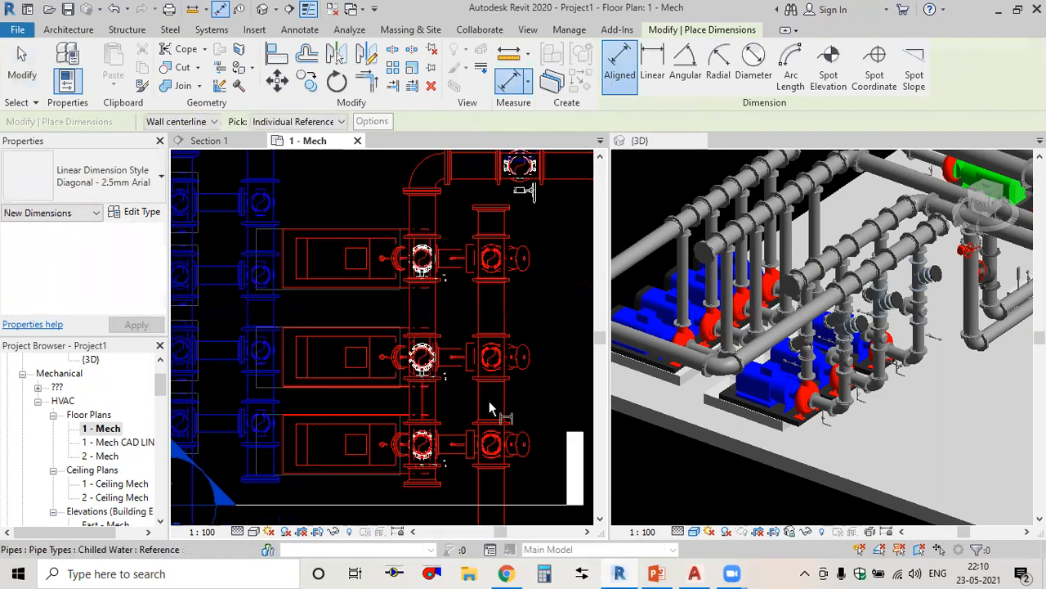
click(490, 402)
scroll(491, 406, down, 1)
middle_drag(448, 320, 409, 215)
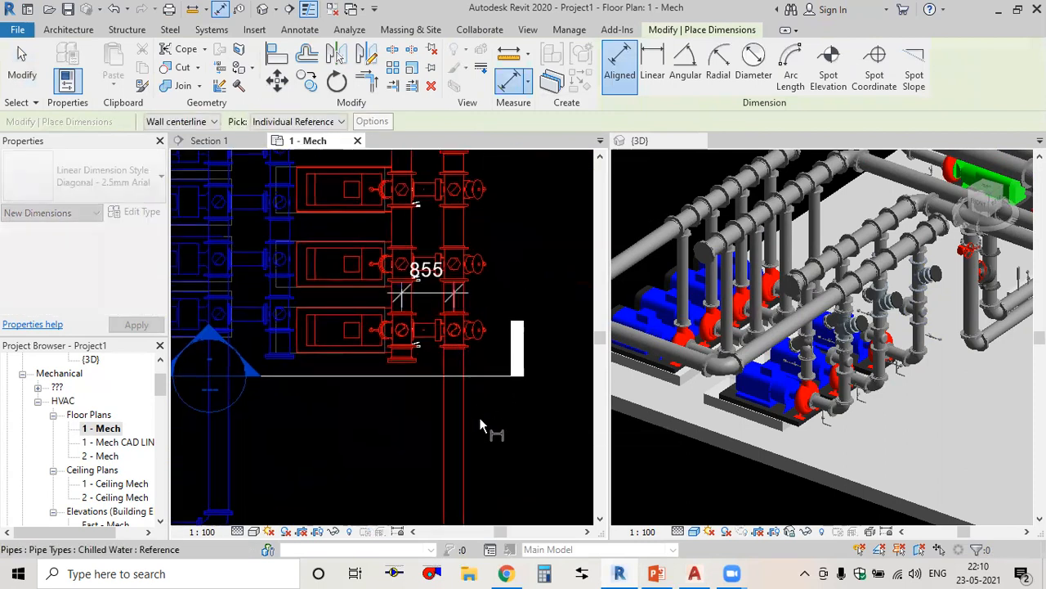
click(507, 448)
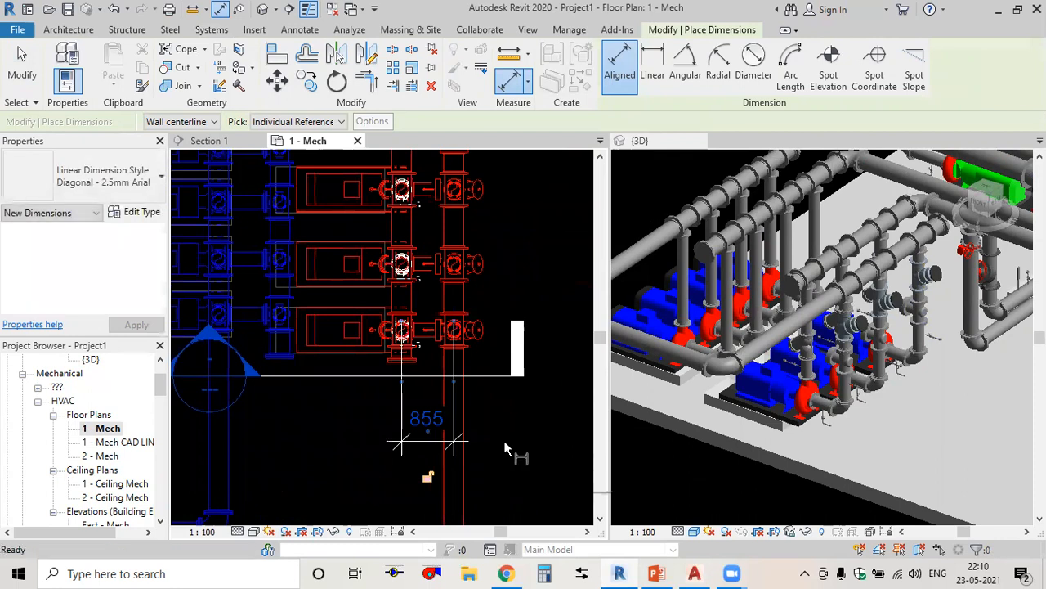
key(Escape)
key(Escape)
scroll(422, 452, down, 1)
middle_drag(448, 475, 516, 507)
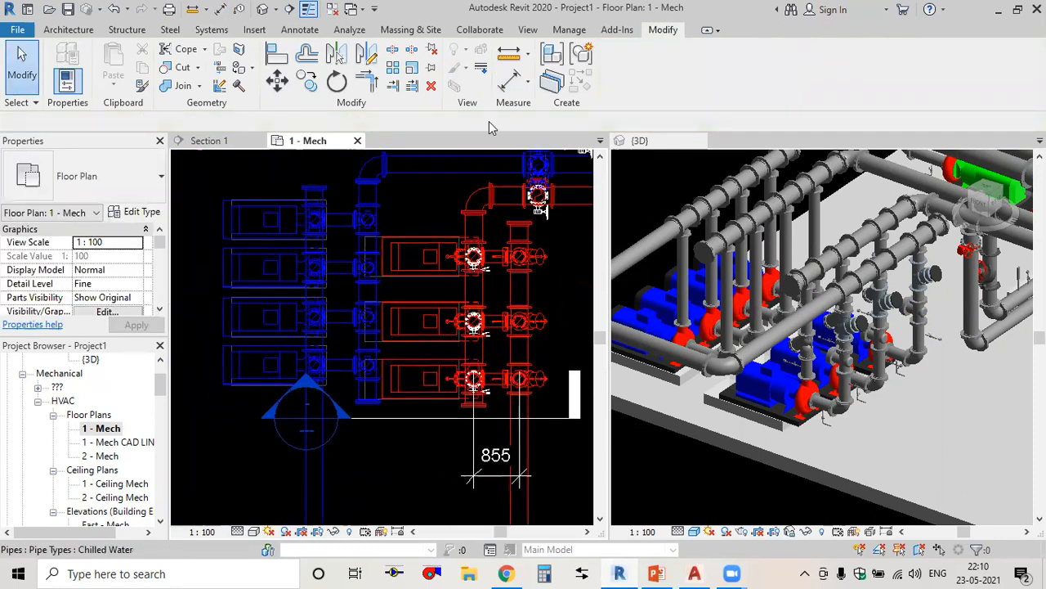
Add an aligned dimension between the centrelines of the two blue header pipes, placed below the row in line with the red header dimension.
key(d)
key(i)
scroll(316, 205, up, 2)
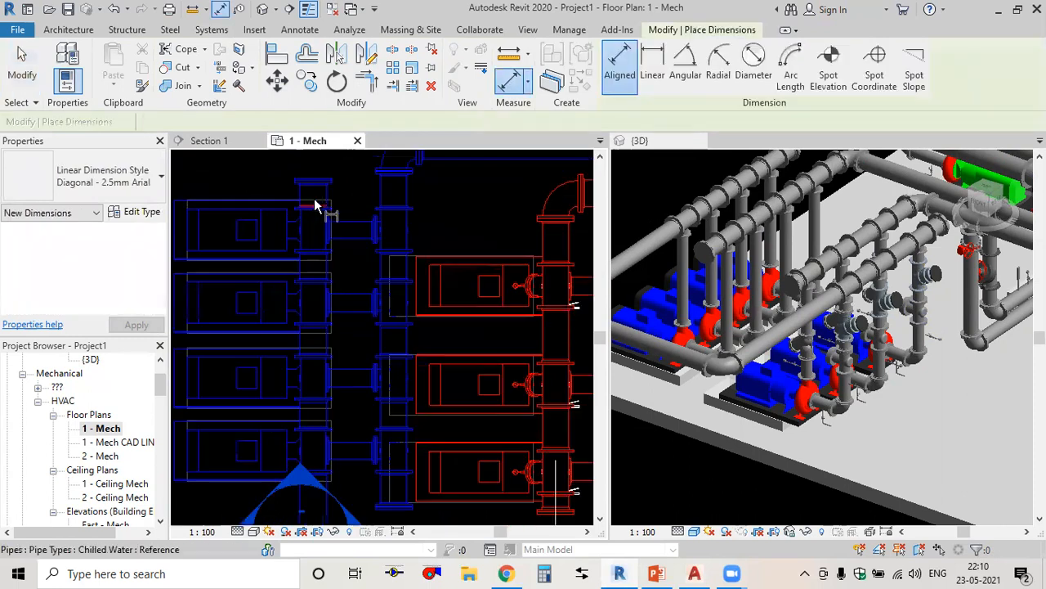
click(317, 195)
click(417, 185)
click(417, 187)
scroll(403, 384, down, 3)
click(408, 441)
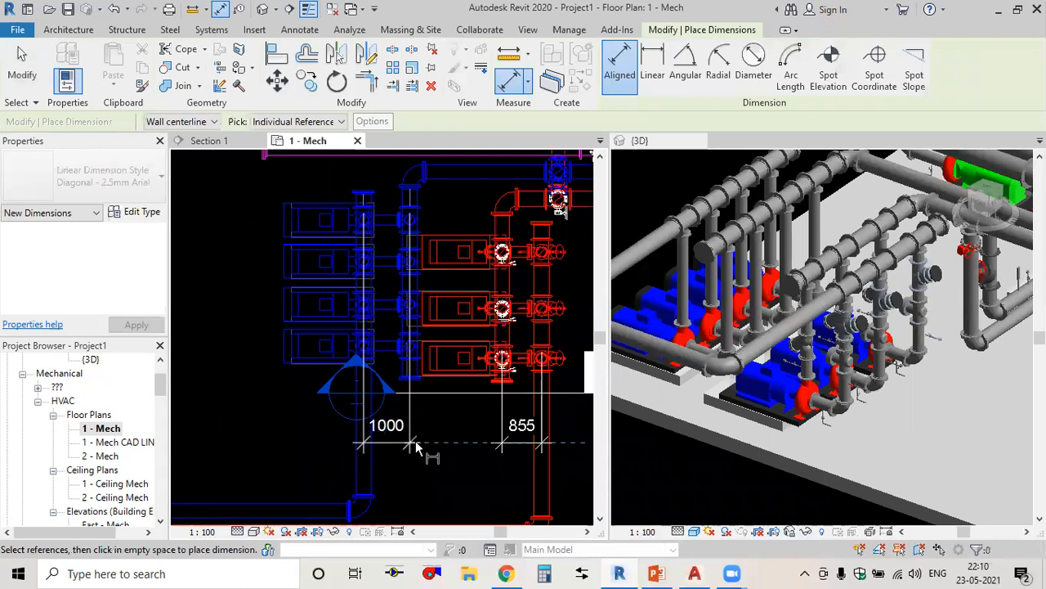
key(Escape)
key(Escape)
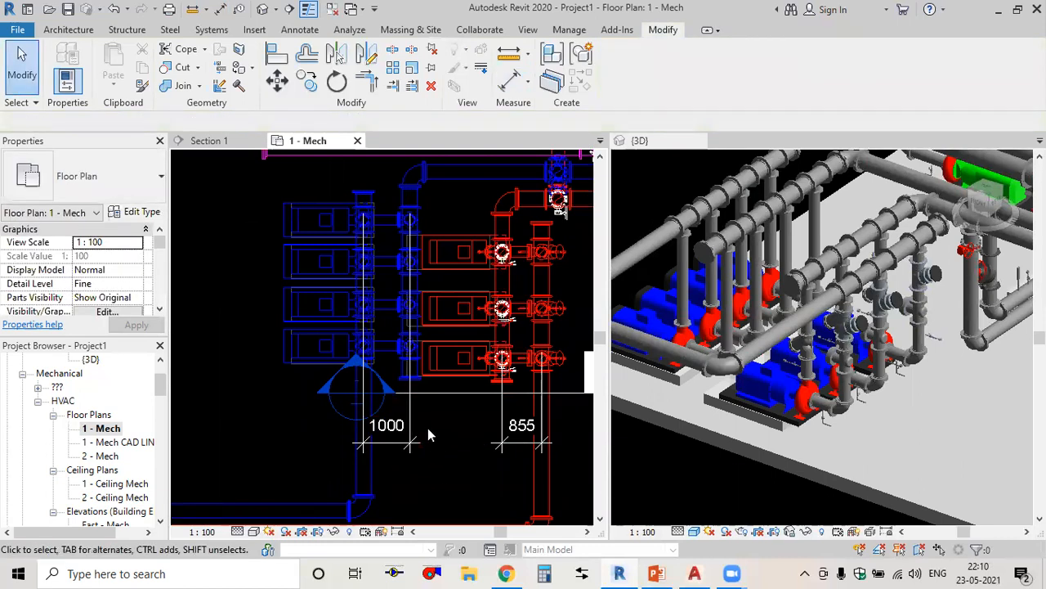
Delete the aligned dimension between the two blue header pipes.
middle_drag(418, 394, 416, 461)
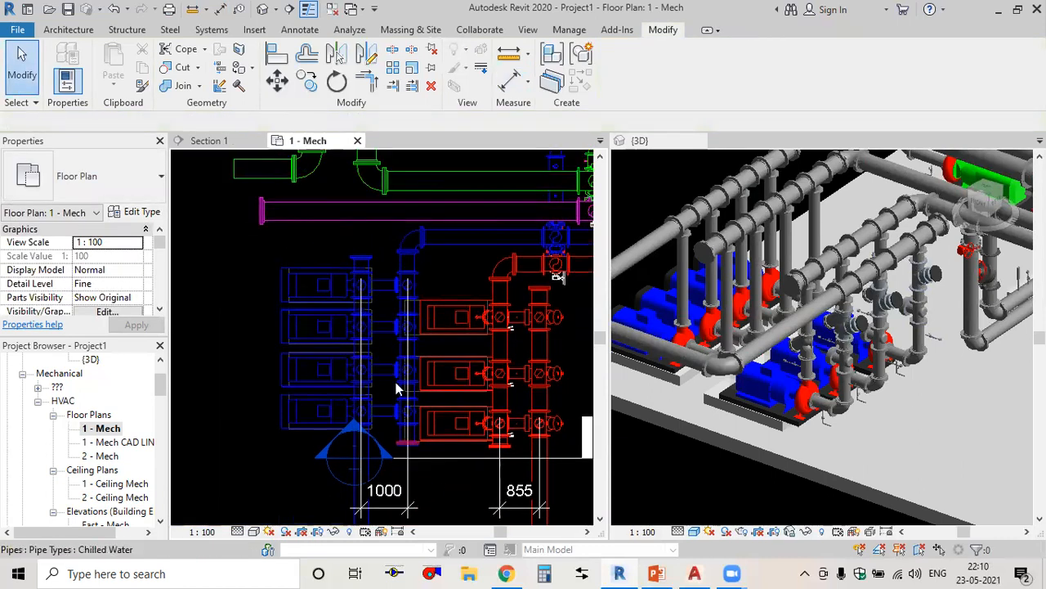
scroll(409, 384, up, 3)
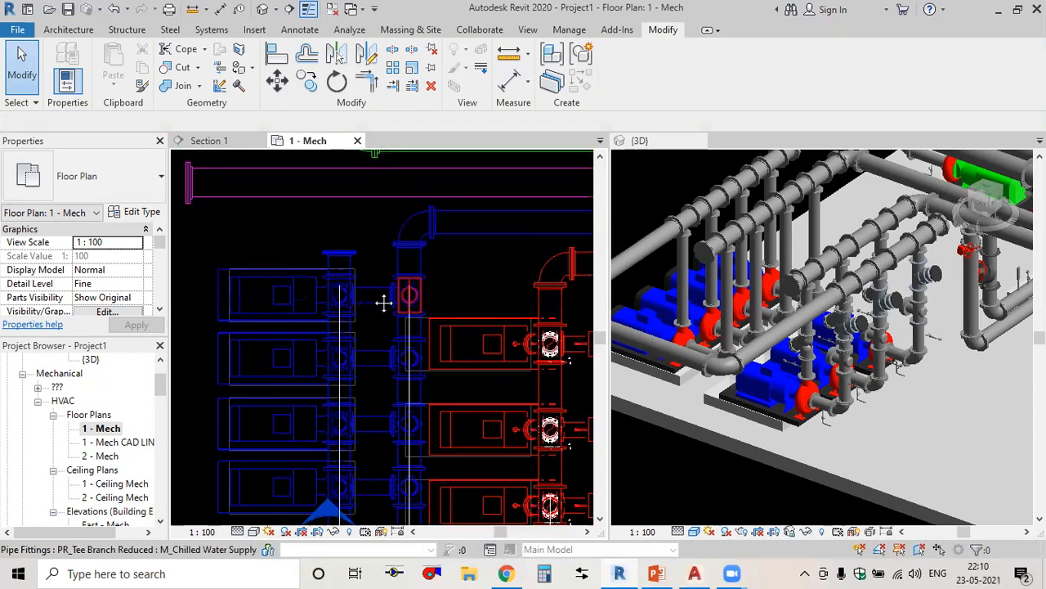
middle_drag(385, 303, 389, 182)
scroll(389, 181, down, 2)
scroll(390, 439, up, 1)
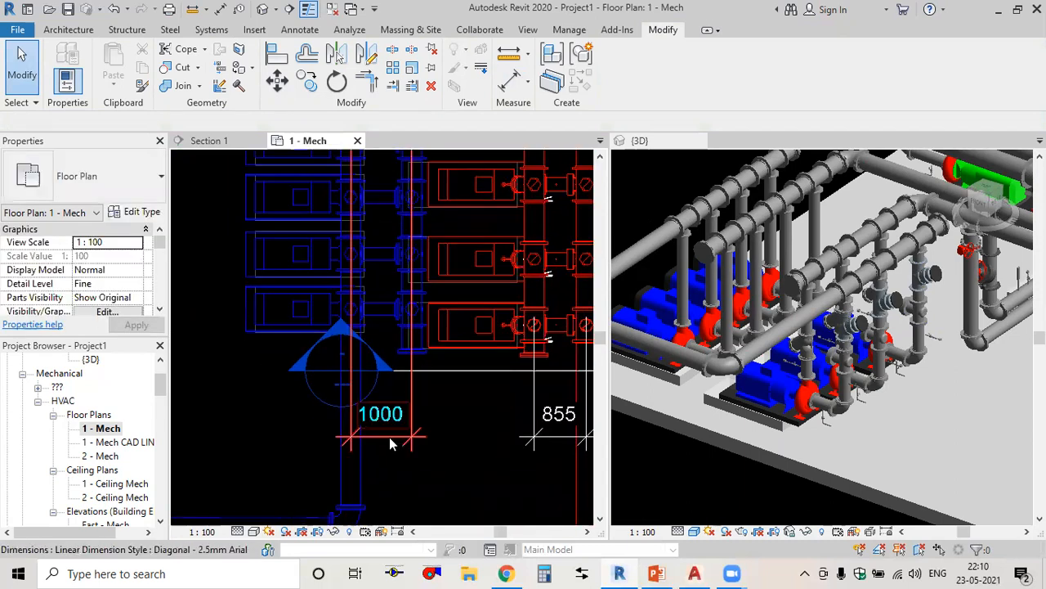
click(390, 443)
key(Delete)
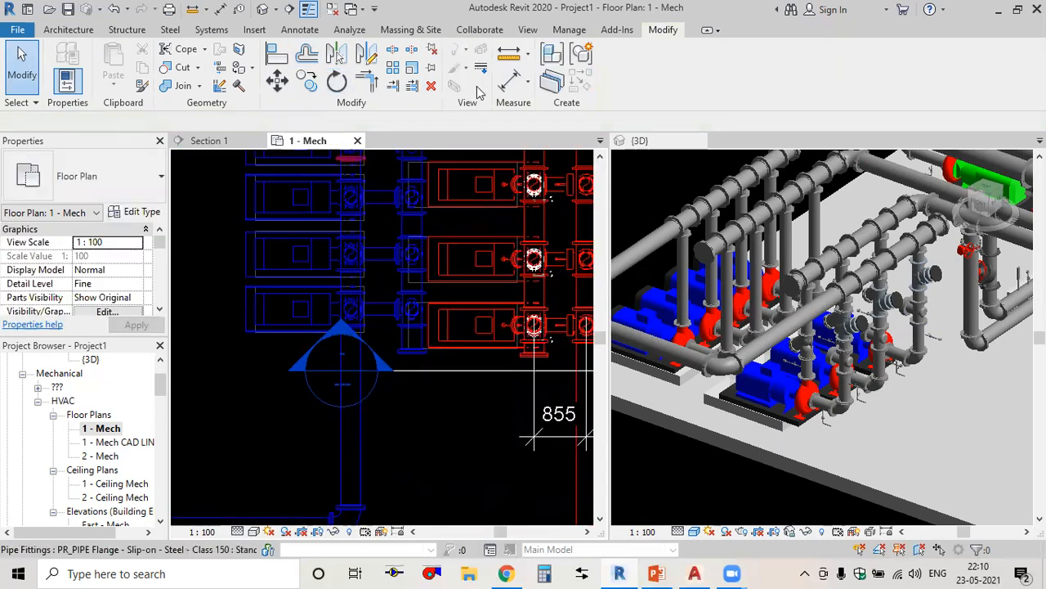
Dimension from the centreline of the long blue header pipe to the short end pipe of the other blue header, placing it below the pumps.
key(d)
key(i)
scroll(343, 404, up, 1)
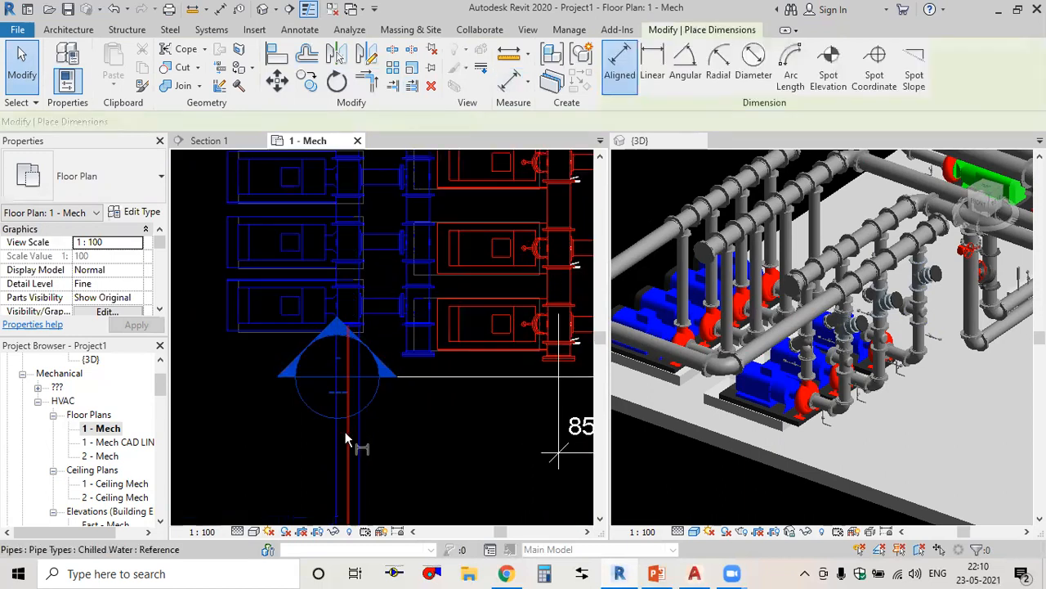
click(345, 439)
scroll(423, 345, up, 2)
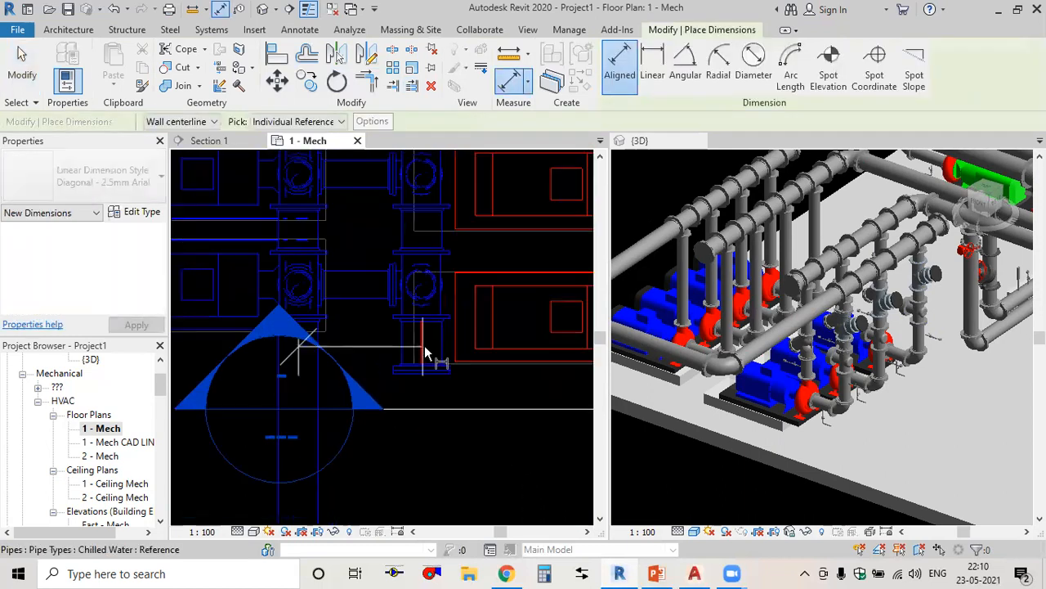
click(425, 347)
scroll(416, 445, down, 2)
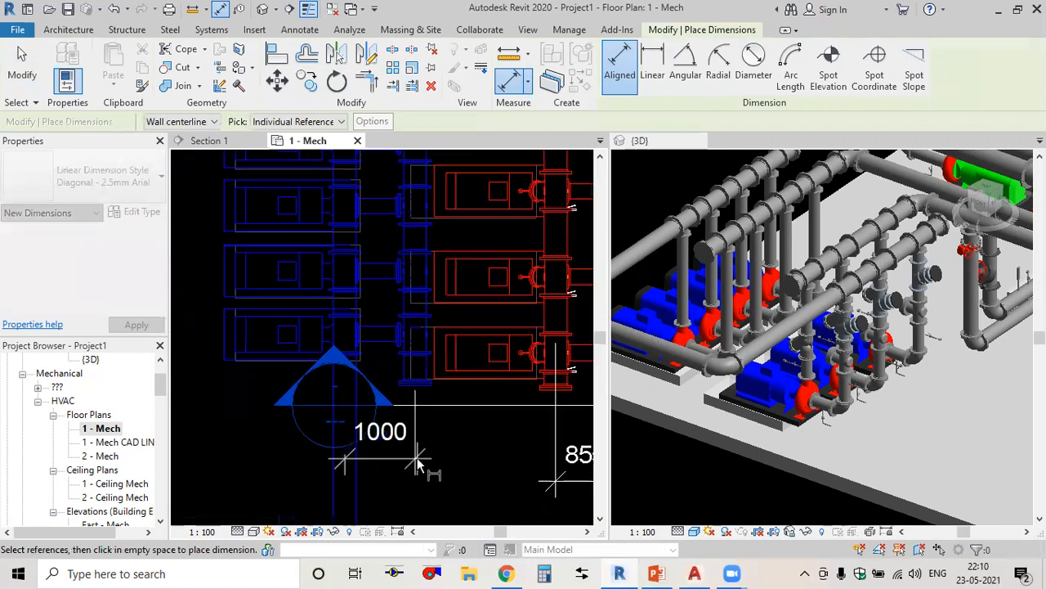
click(420, 466)
key(Escape)
key(Escape)
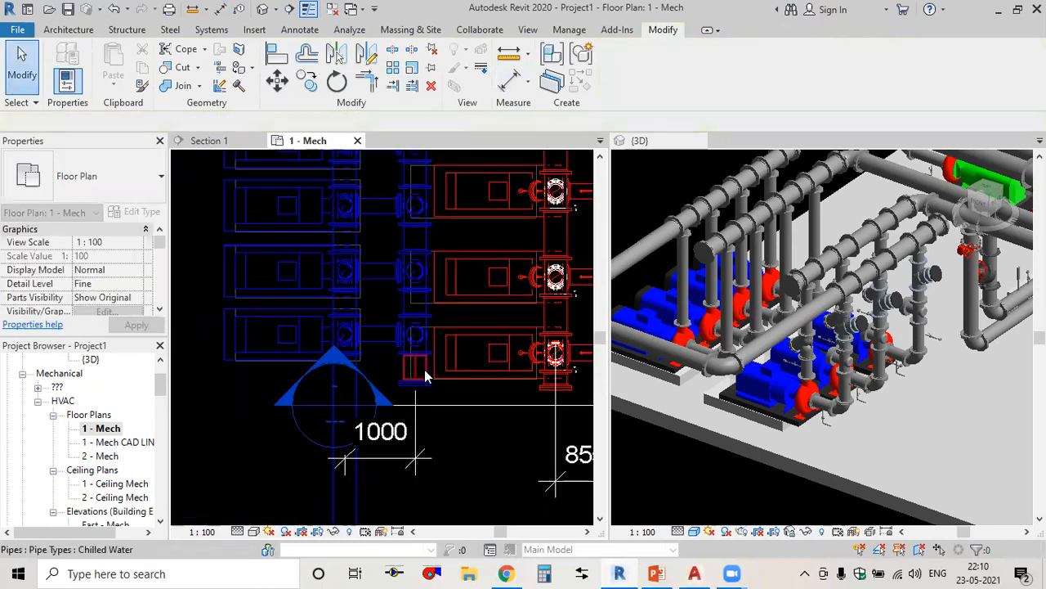
Set the spacing between the two blue headers to 855 mm by moving the header with the short end pipe.
scroll(425, 376, up, 1)
click(424, 376)
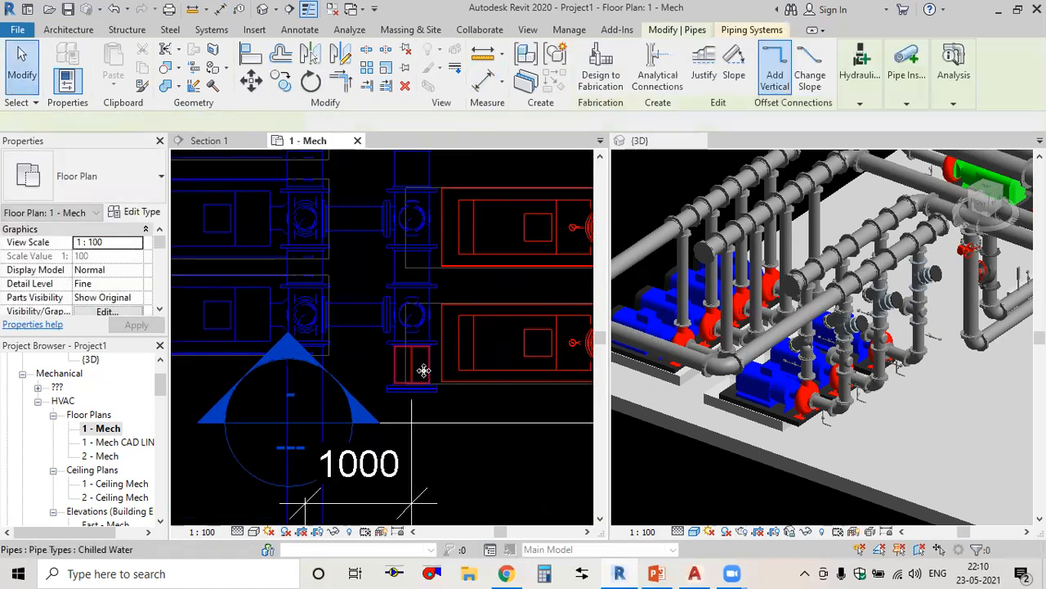
scroll(359, 484, down, 2)
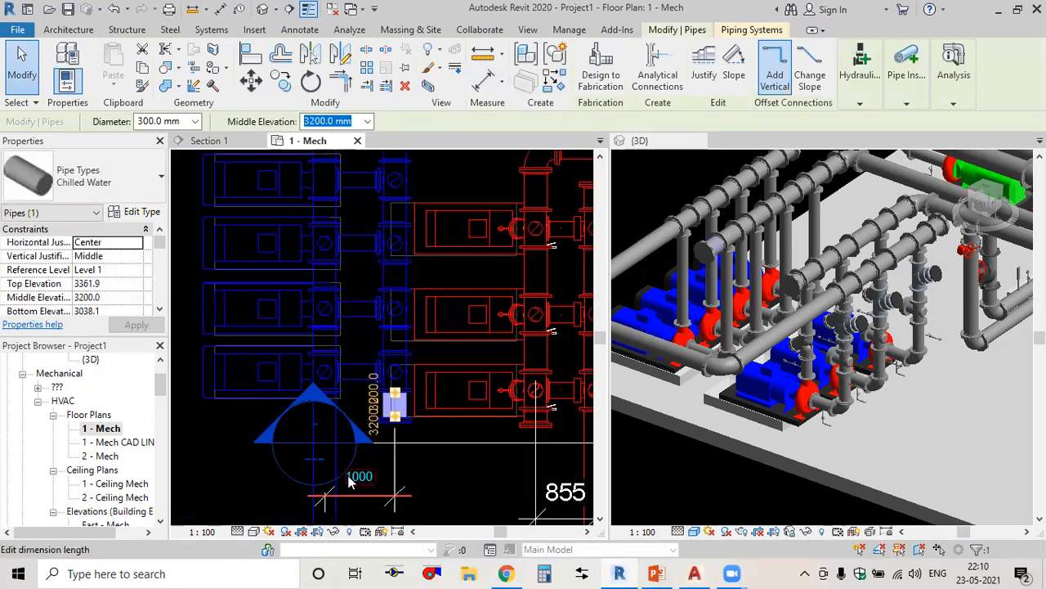
click(324, 468)
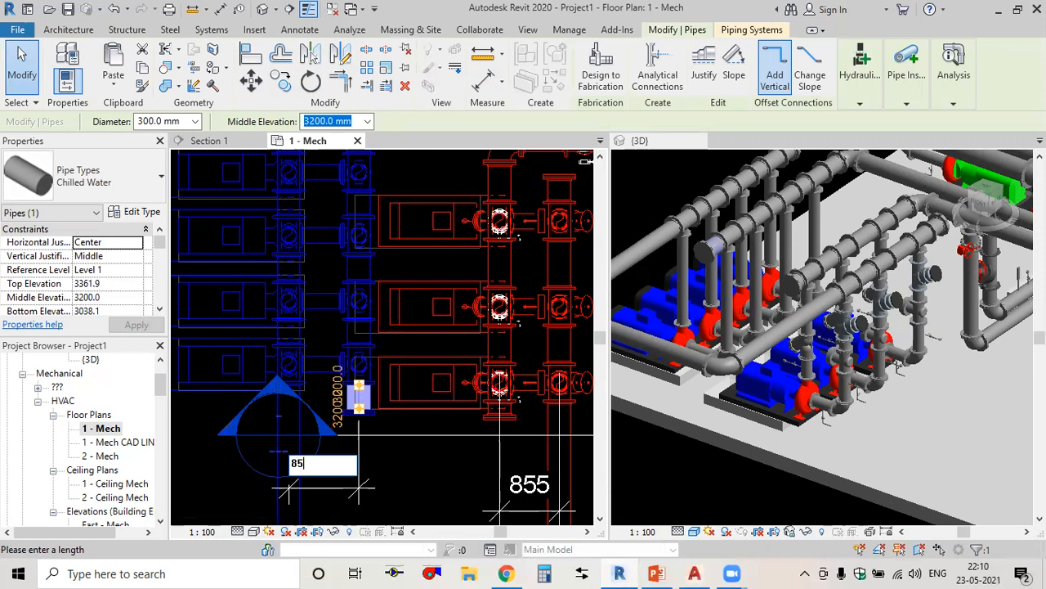
key(Return)
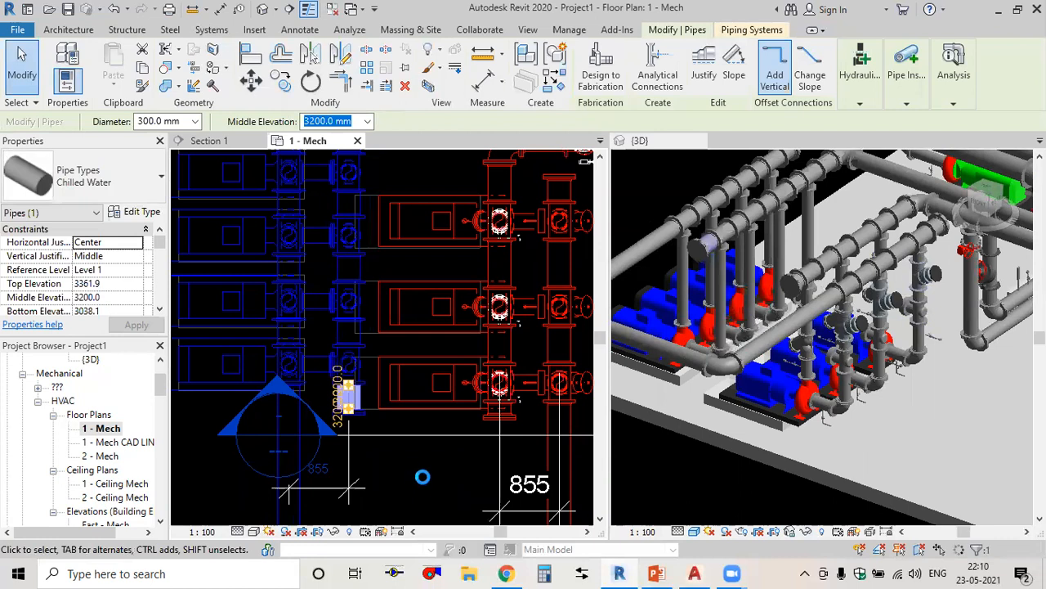
key(Escape)
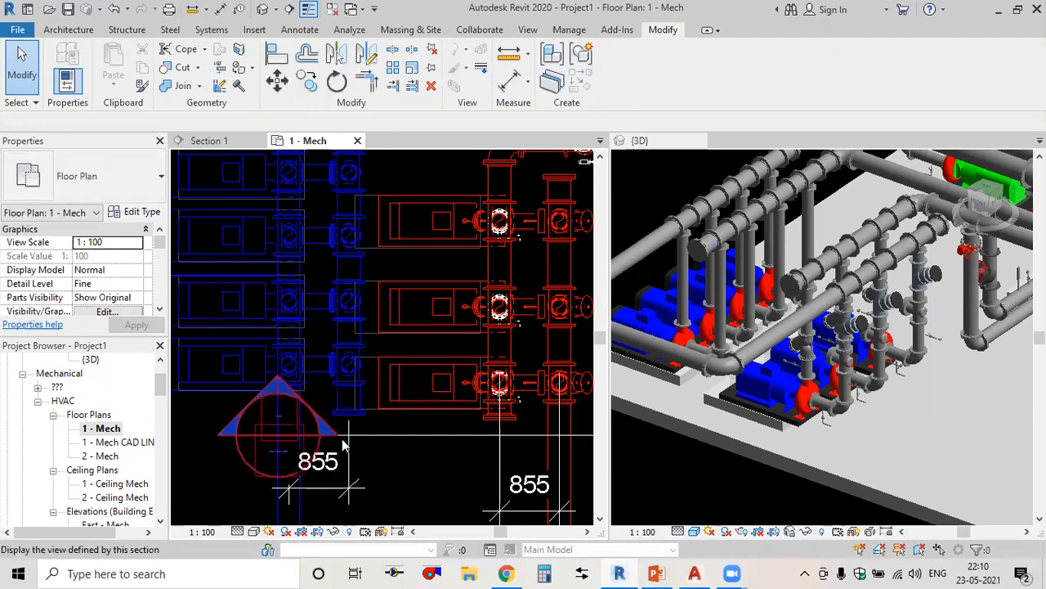
Delete the header spacing dimensions below the blue and red pump rows.
click(350, 488)
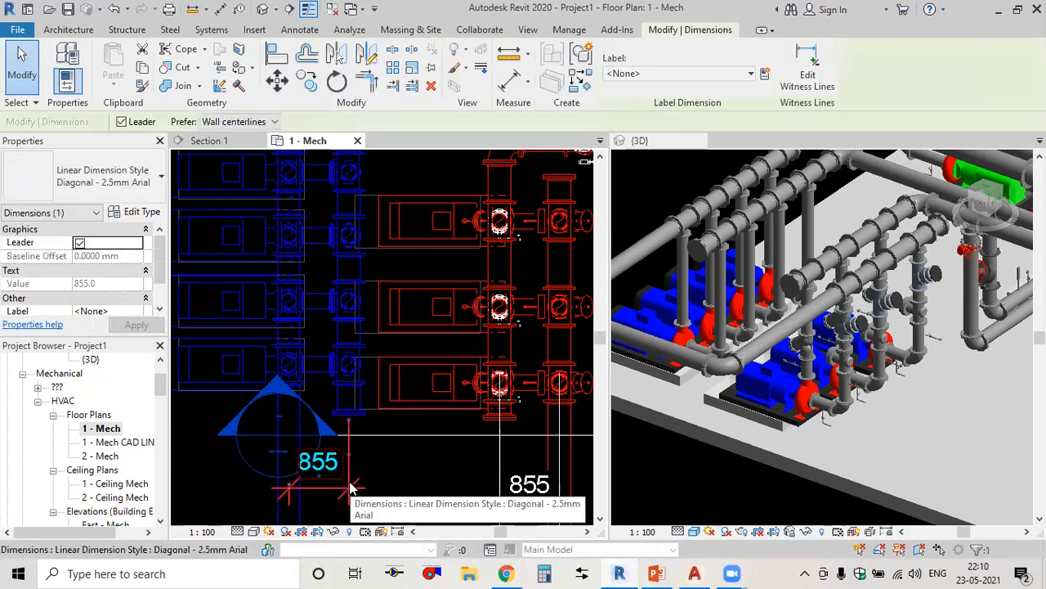
key(Delete)
click(517, 514)
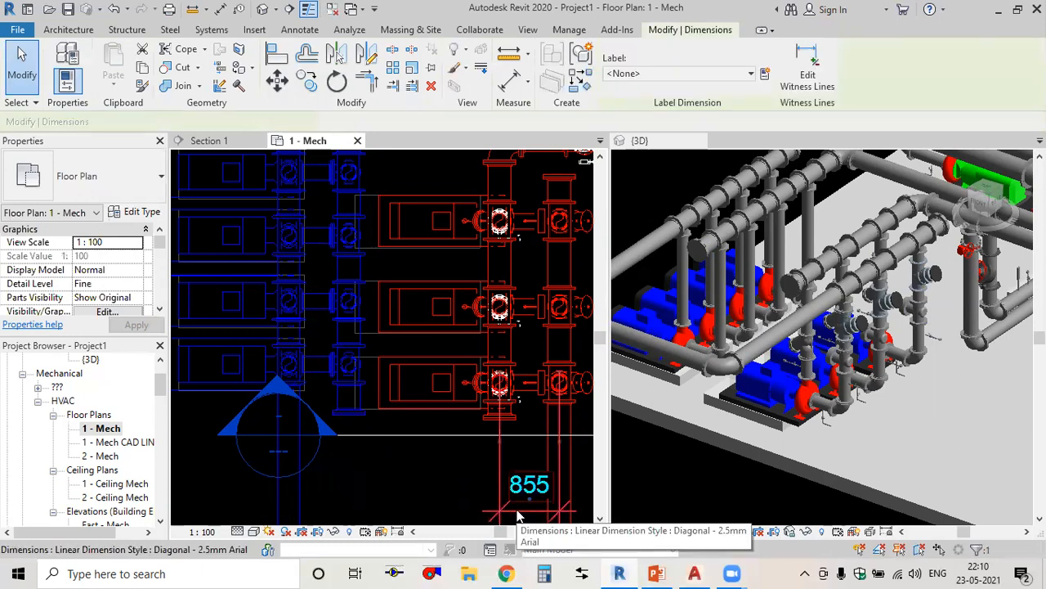
key(Delete)
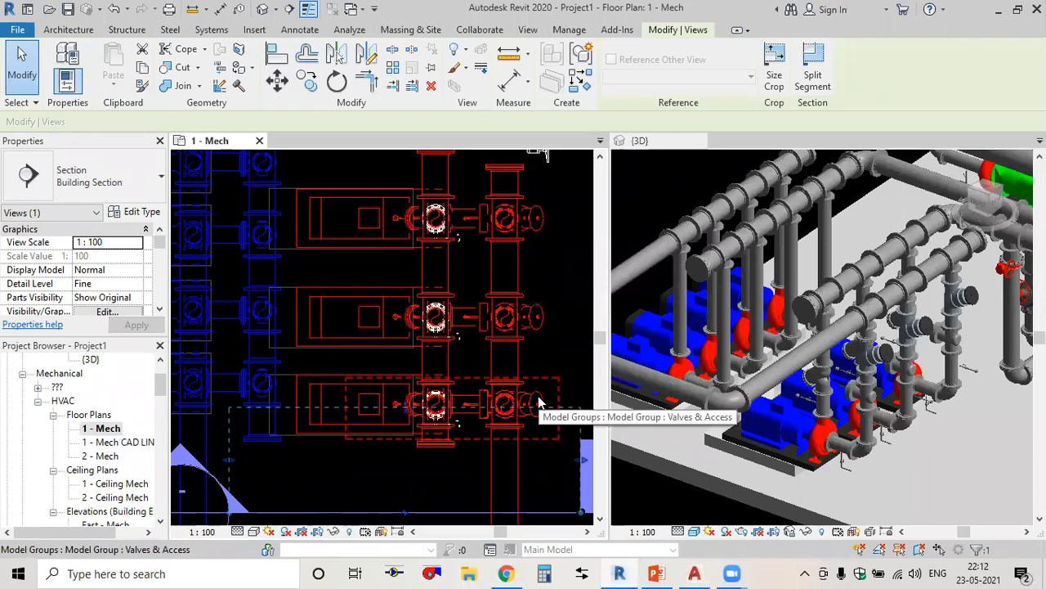
Copy the Valves & Access group from the lowest red pump to the lowest blue pump, deleting the taps that cannot attach to a pipe.
scroll(539, 399, up, 3)
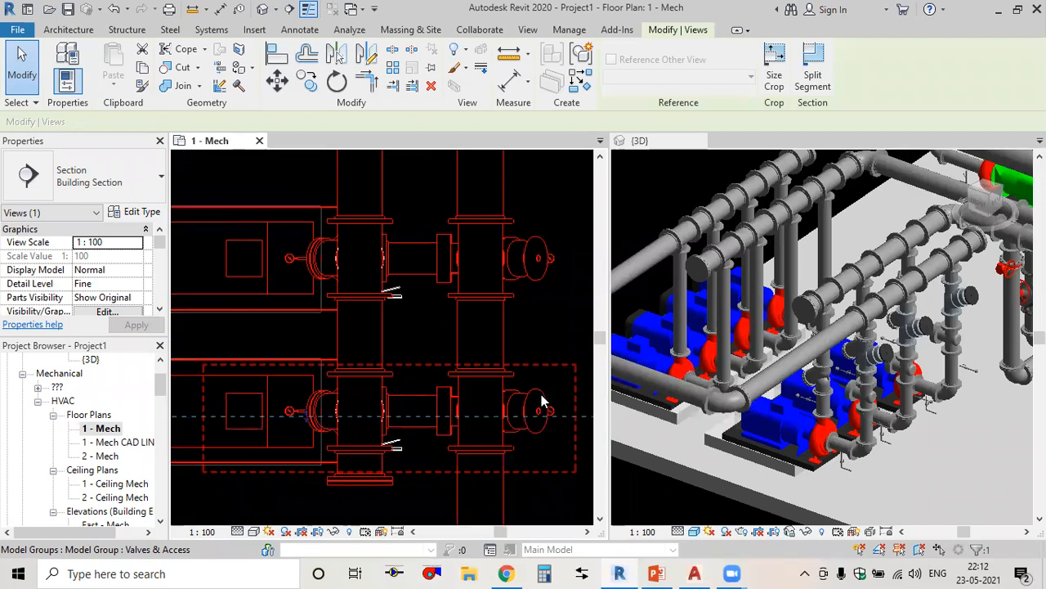
key(Escape)
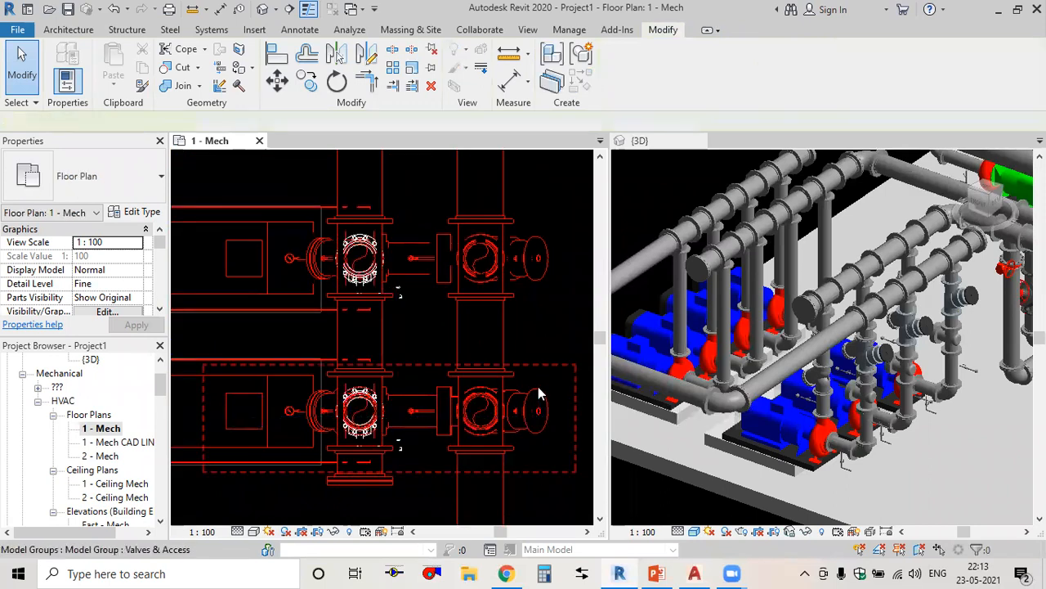
click(538, 387)
scroll(516, 388, down, 2)
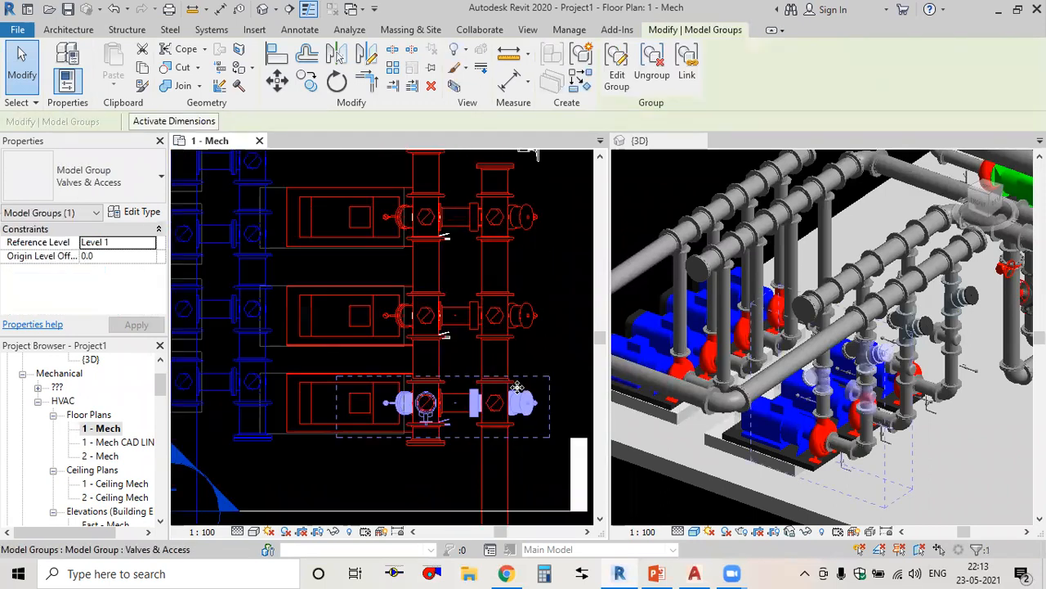
scroll(516, 388, down, 2)
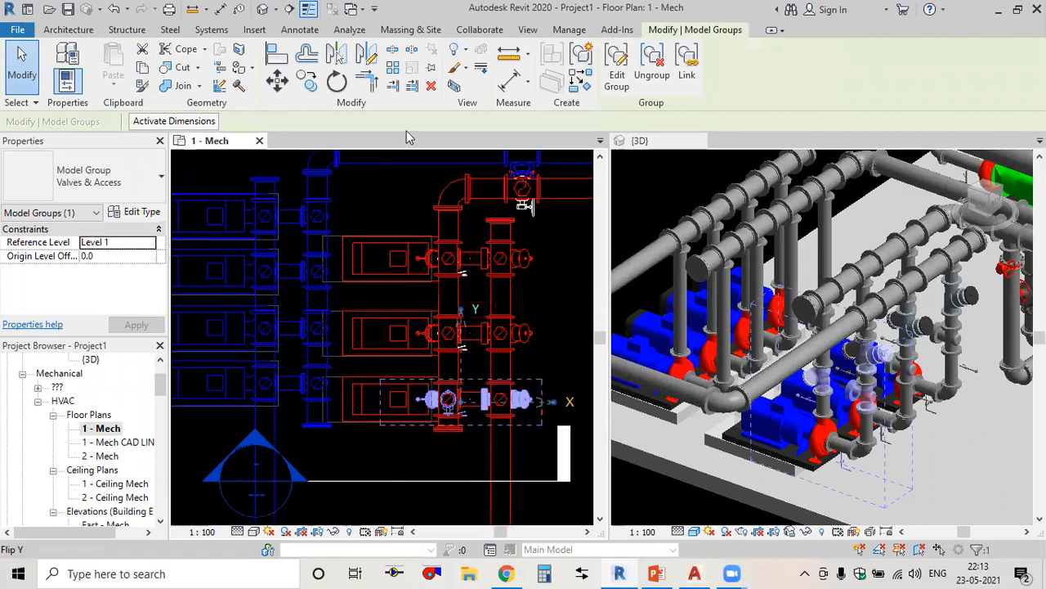
click(310, 85)
scroll(523, 419, up, 4)
scroll(512, 417, up, 4)
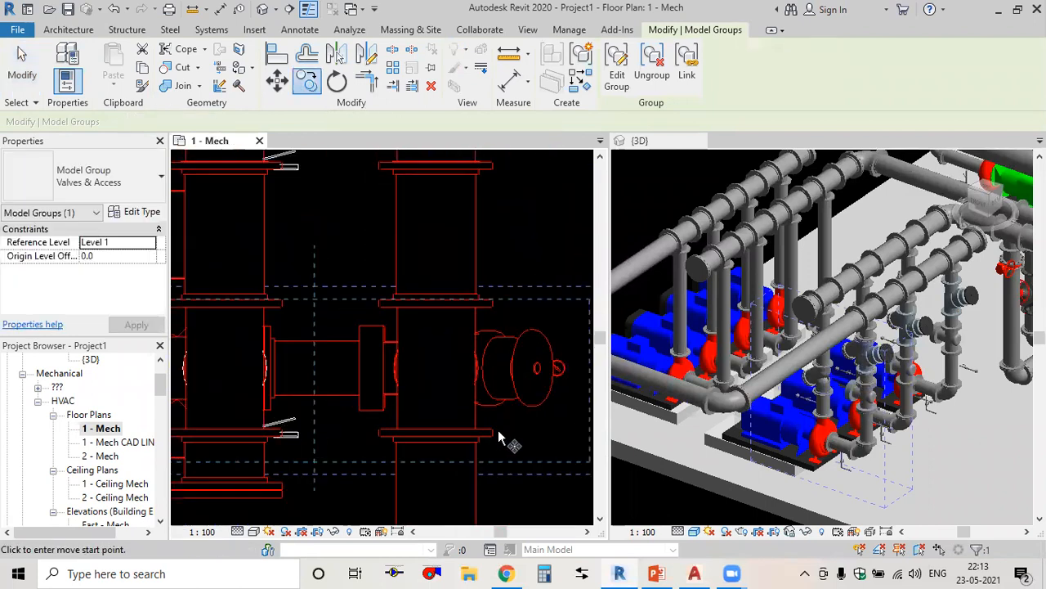
click(492, 433)
scroll(495, 391, down, 5)
scroll(496, 391, down, 2)
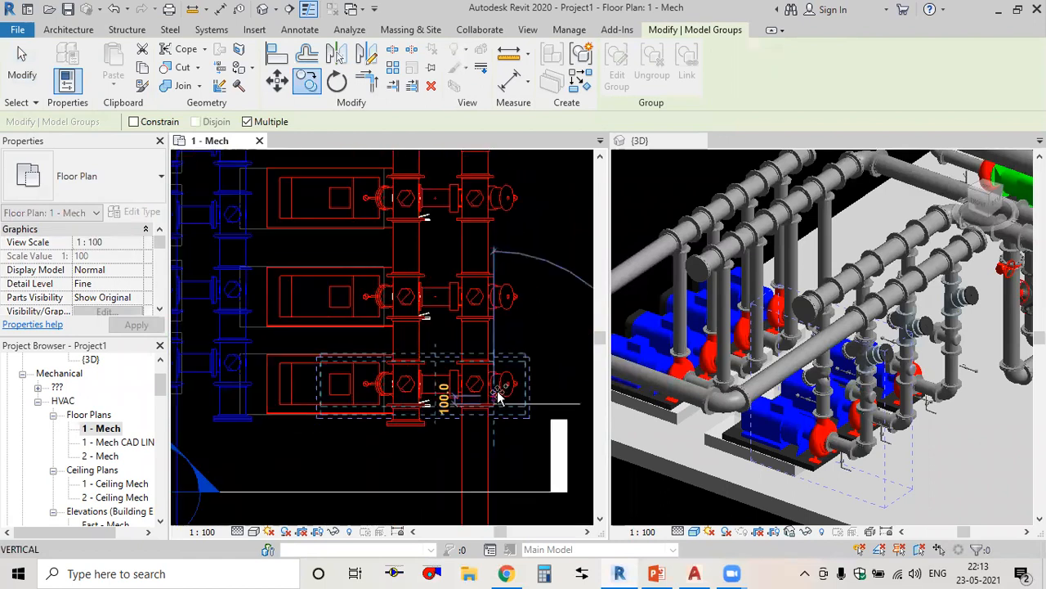
scroll(269, 387, up, 2)
scroll(249, 388, up, 2)
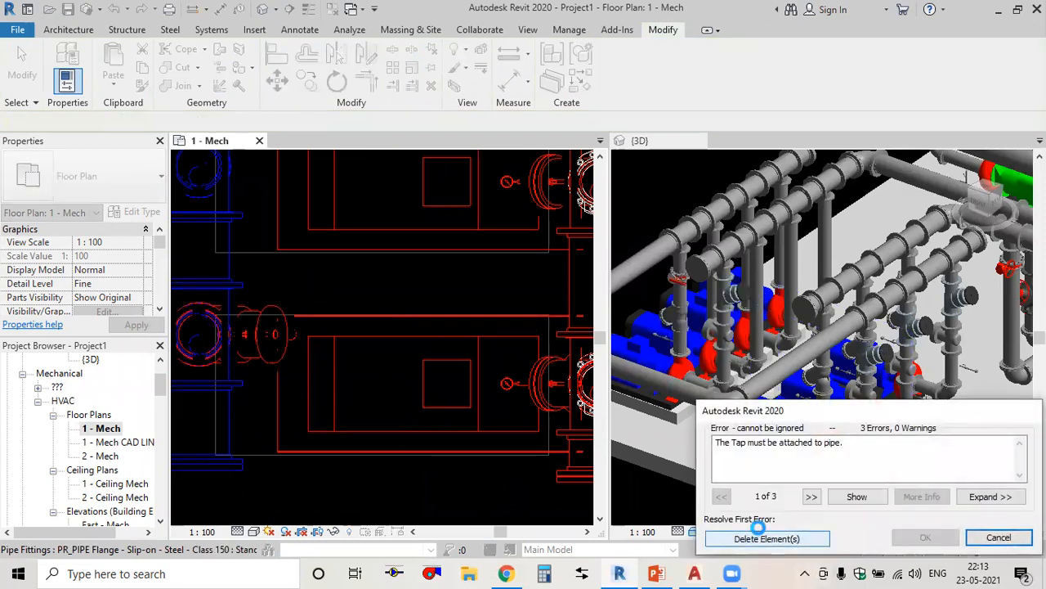
key(Escape)
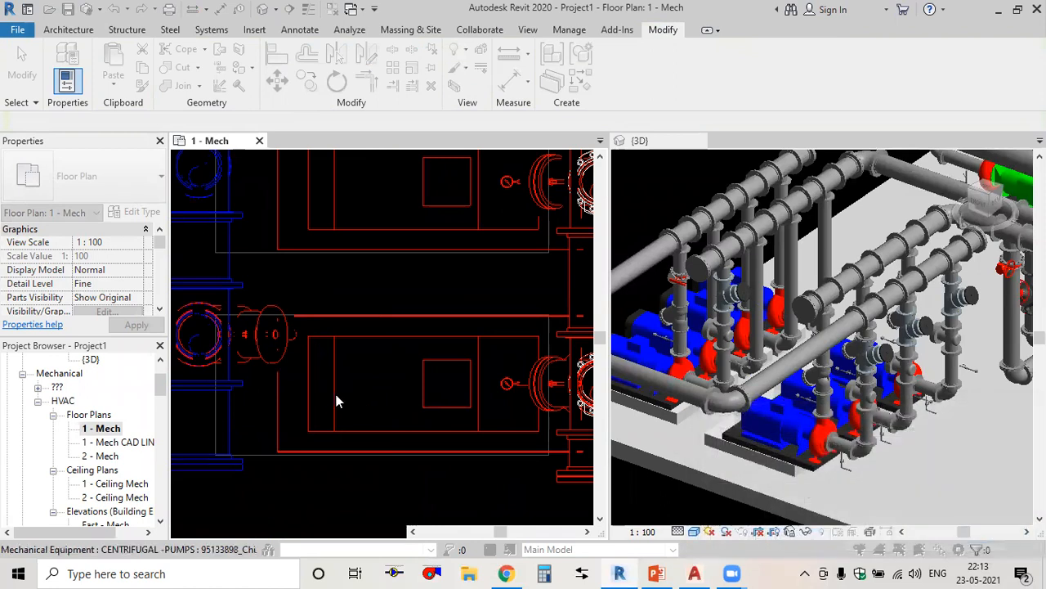
Copy the lowest blue pump's Valves & Access group 900 mm up to the second blue pump, with multiple copies enabled, using the header flange endpoints.
scroll(337, 394, down, 1)
scroll(337, 394, down, 2)
middle_drag(337, 394, 520, 430)
scroll(494, 422, up, 2)
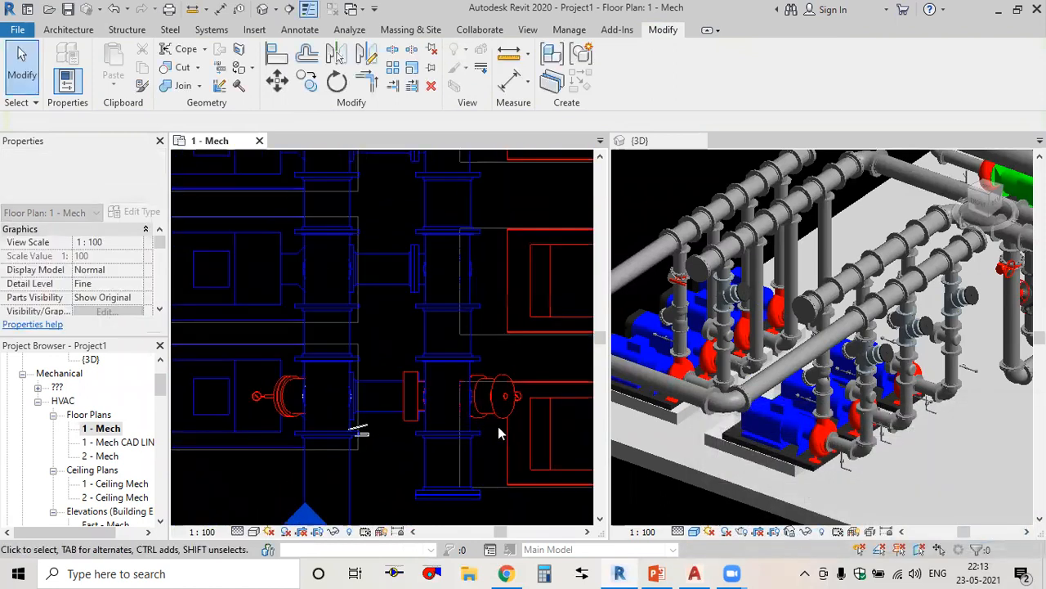
click(277, 408)
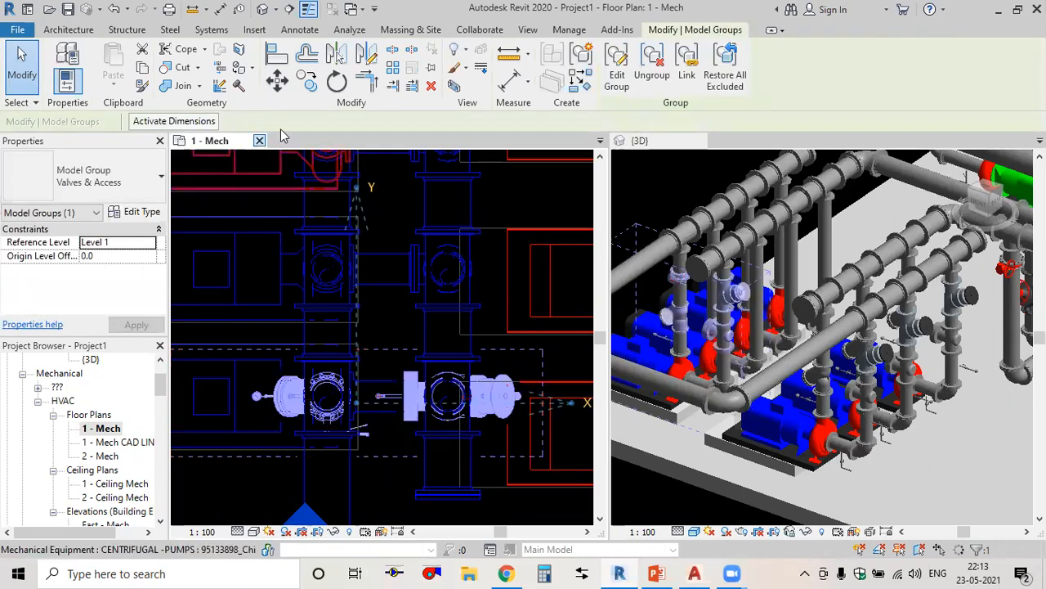
click(311, 86)
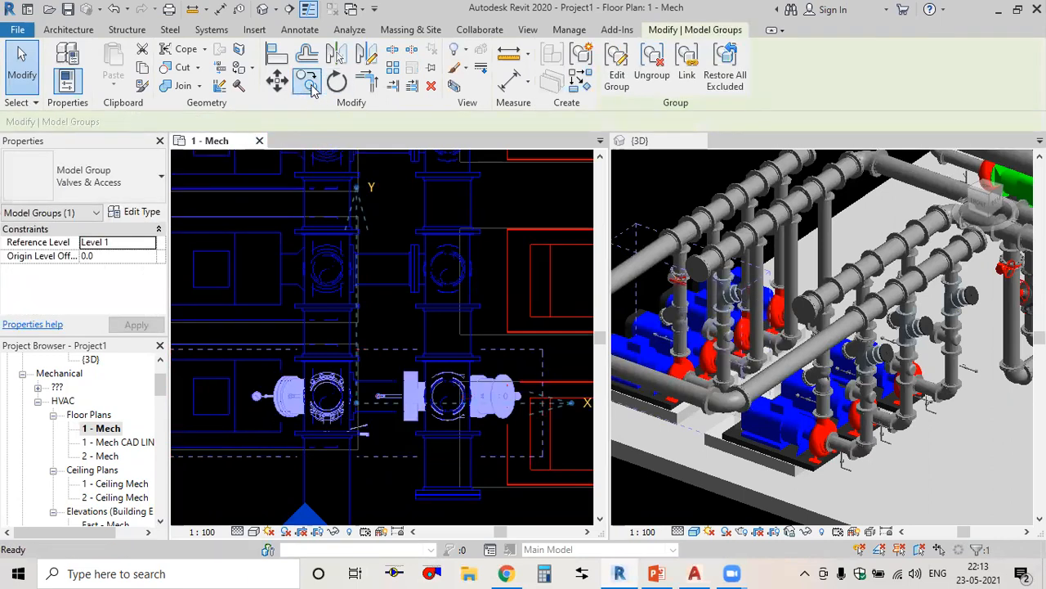
scroll(489, 368, up, 3)
click(476, 358)
scroll(473, 301, down, 1)
middle_drag(474, 302, 472, 432)
scroll(474, 307, up, 5)
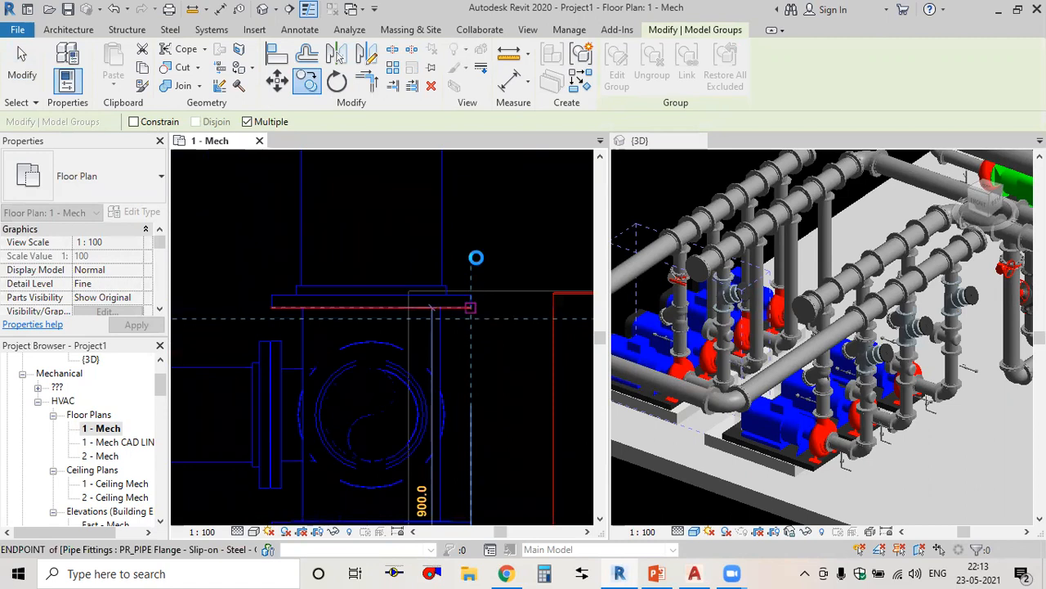
Place two more Valves & Access copies on the third and fourth blue pumps, snapping each to the matching header flange endpoint.
scroll(478, 263, down, 3)
middle_drag(479, 254, 479, 470)
click(467, 286)
scroll(467, 286, up, 2)
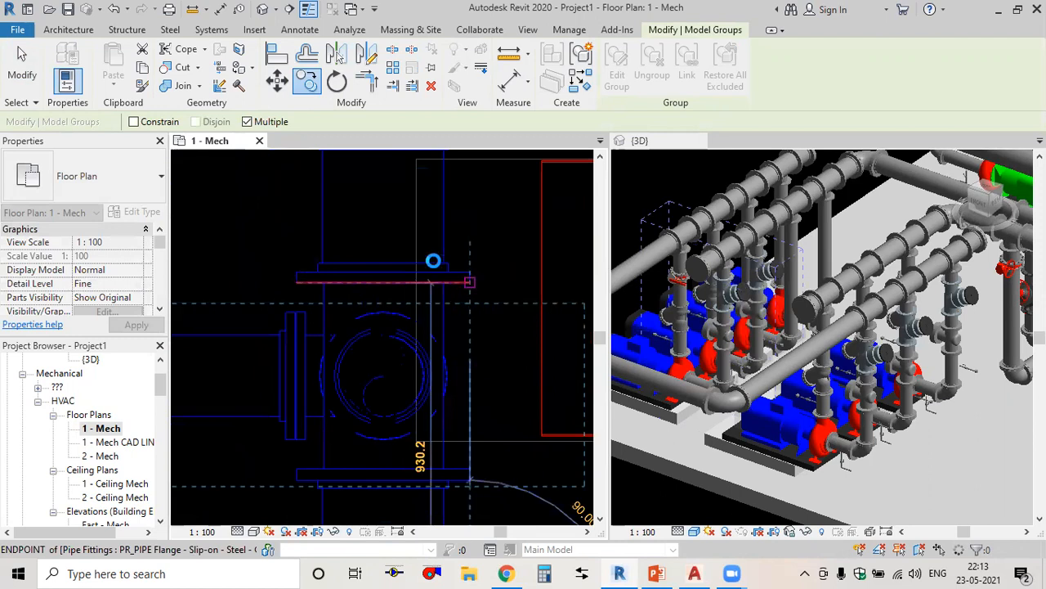
scroll(435, 264, down, 2)
middle_drag(444, 270, 460, 474)
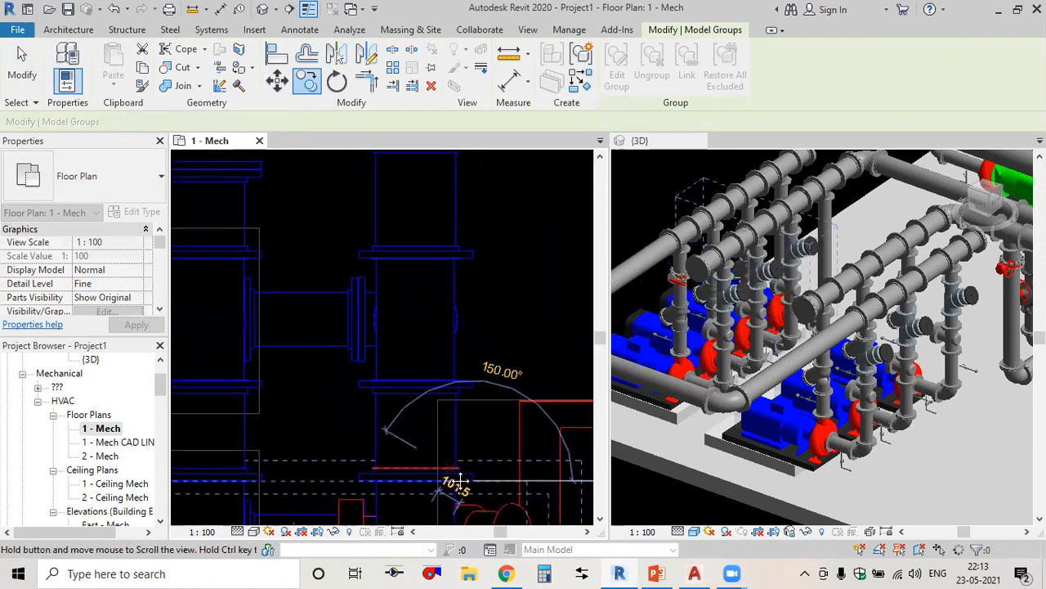
scroll(480, 261, up, 2)
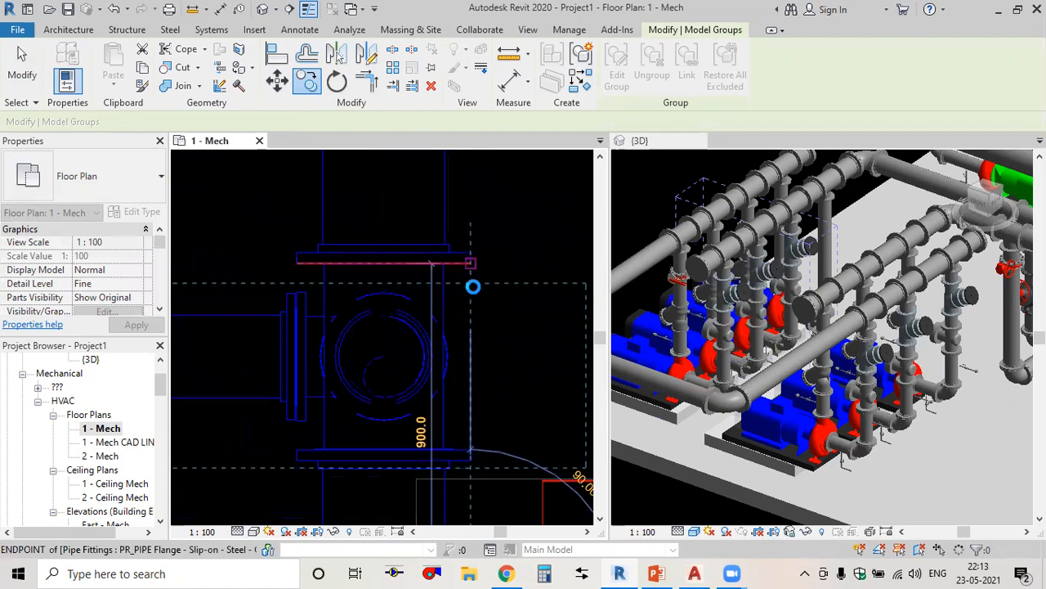
click(473, 329)
scroll(432, 350, down, 5)
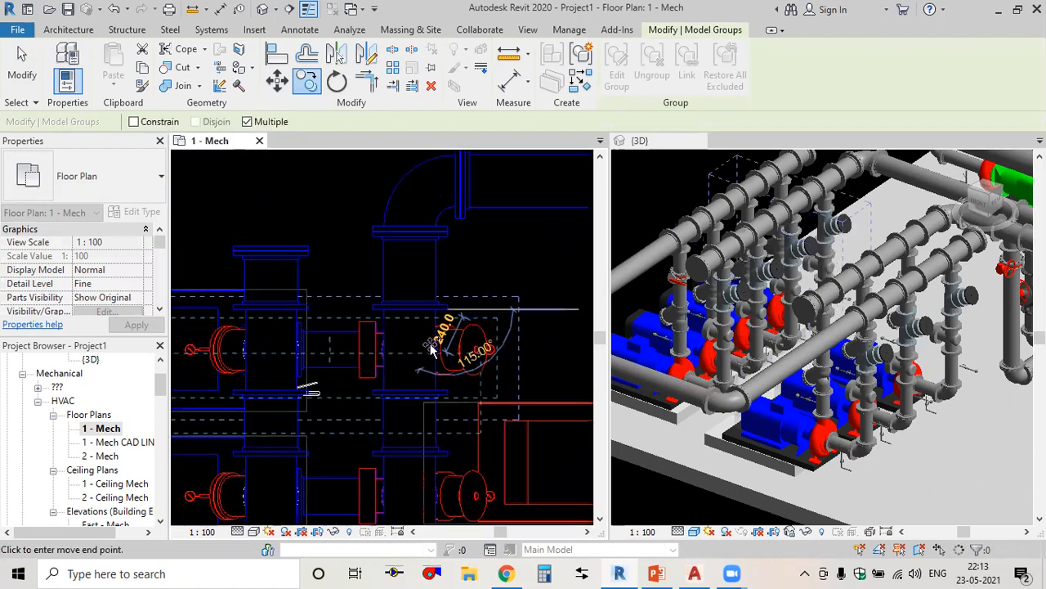
Check the copied Valves & Access groups along the blue pump row in the floor plan and end the multiple copy.
scroll(432, 315, down, 1)
middle_drag(428, 397, 426, 331)
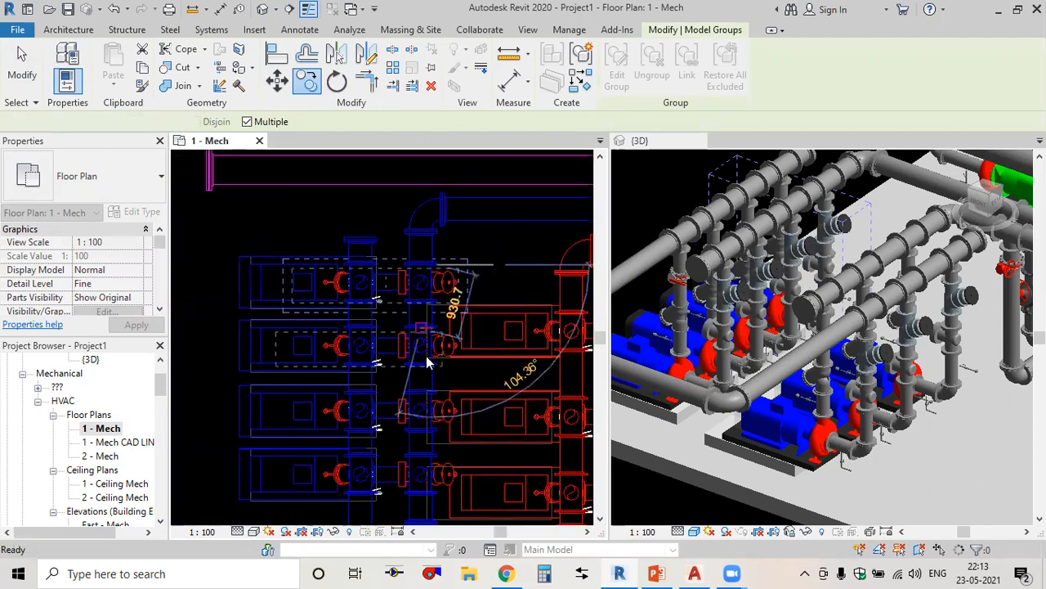
key(Escape)
key(Escape)
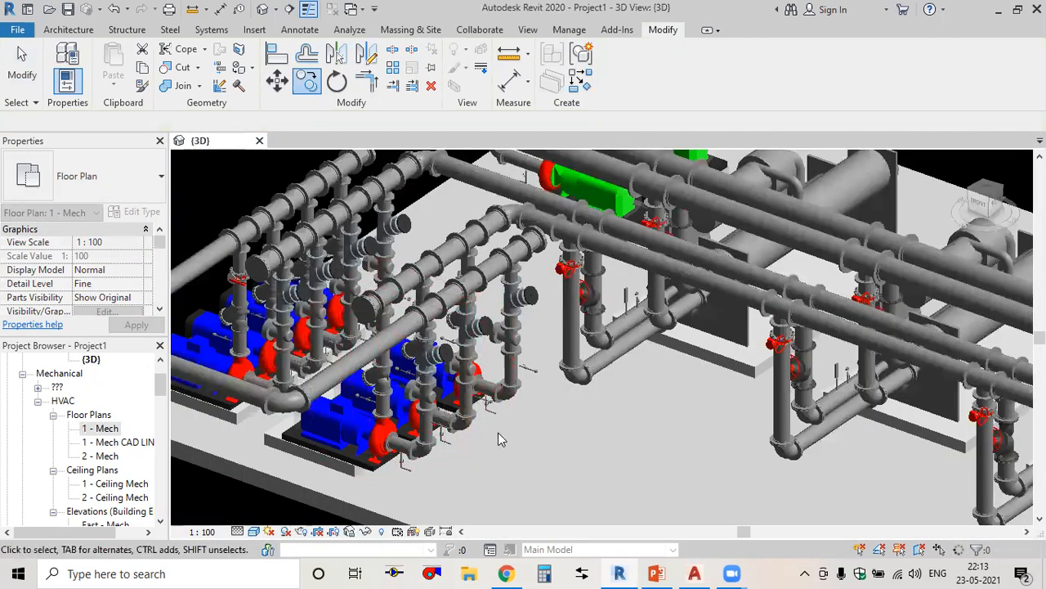
Examine the valve groups across both pump rows in the 3D view, selecting the pump assemblies together and clearing the selection.
scroll(498, 432, down, 2)
middle_drag(498, 432, 586, 439)
scroll(437, 372, up, 3)
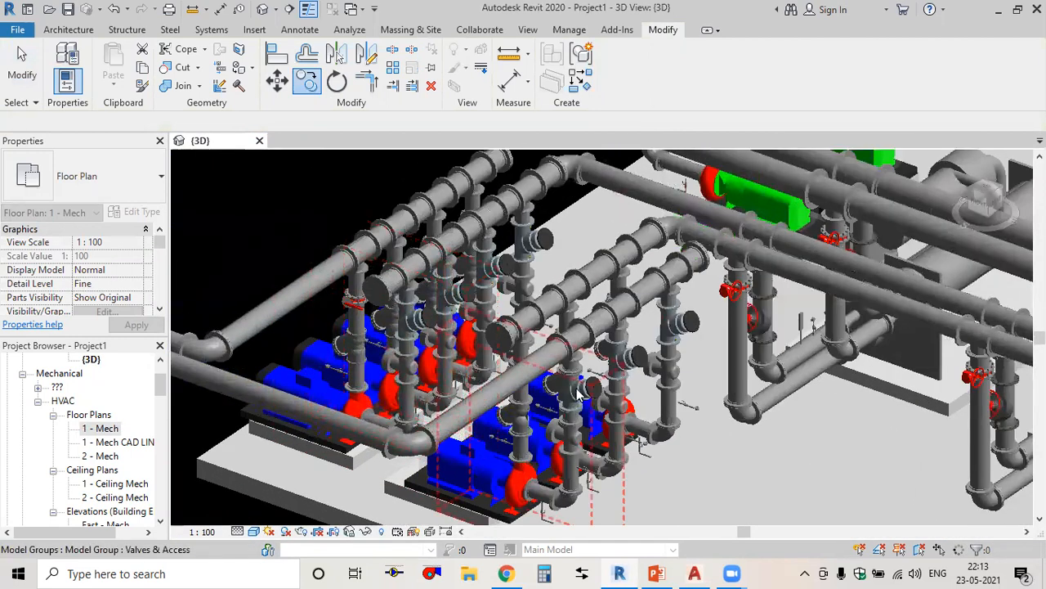
scroll(362, 211, down, 3)
drag(347, 186, 710, 507)
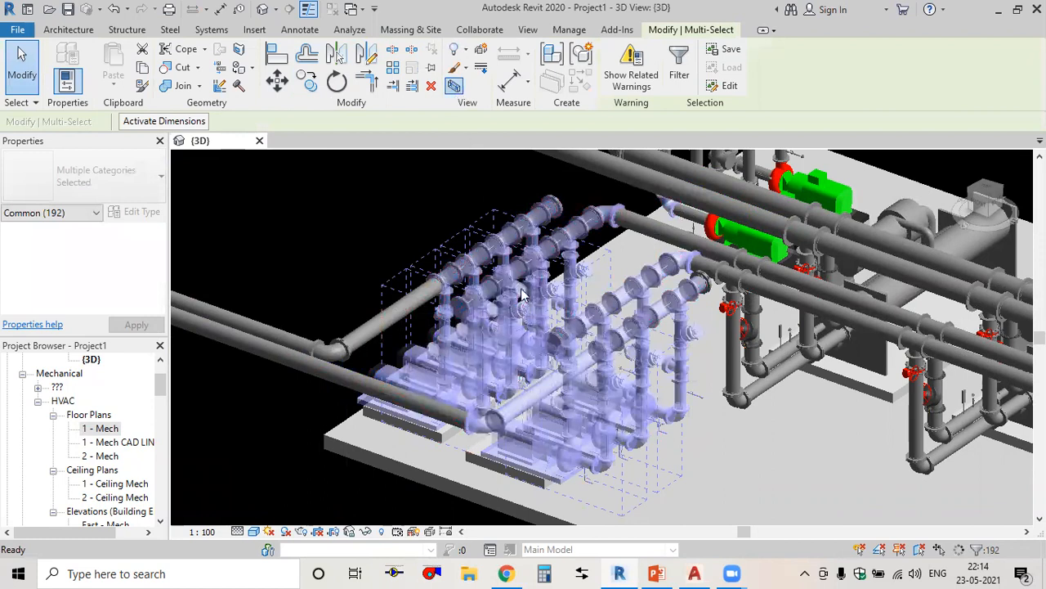
scroll(556, 370, down, 2)
scroll(654, 439, up, 1)
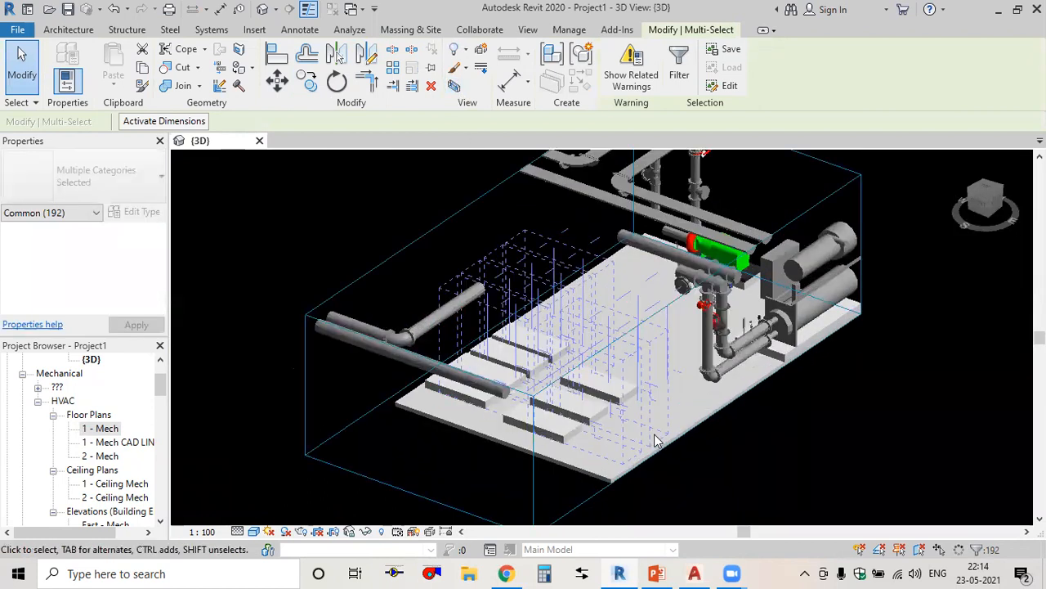
middle_drag(694, 468, 686, 439)
click(697, 439)
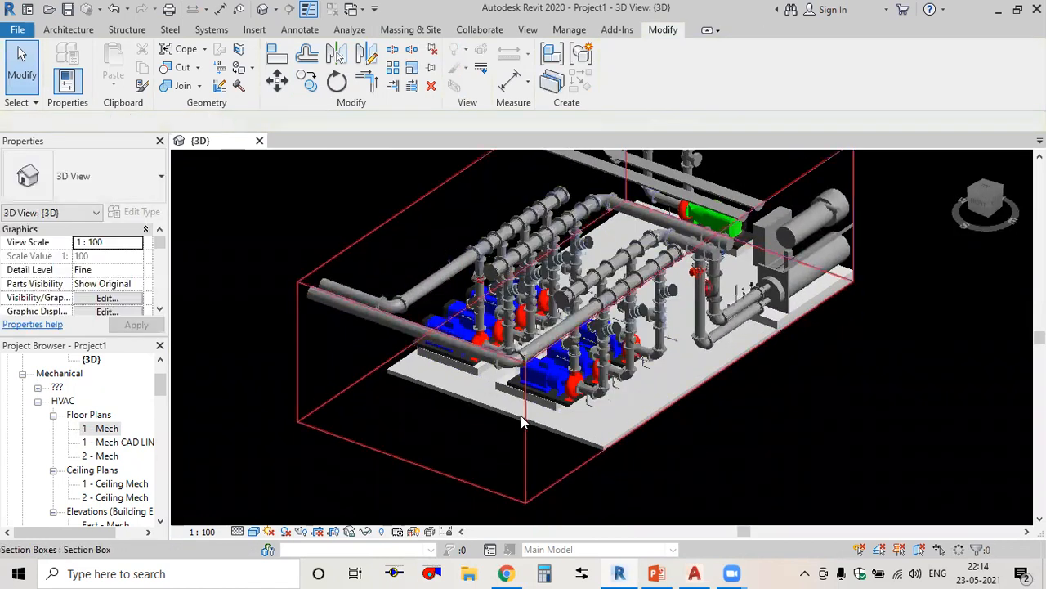
Select the section box and inspect the small drain taps beneath the horizontal pipes of the front pumps in both rows.
click(533, 428)
shift+middle_drag(599, 408, 511, 361)
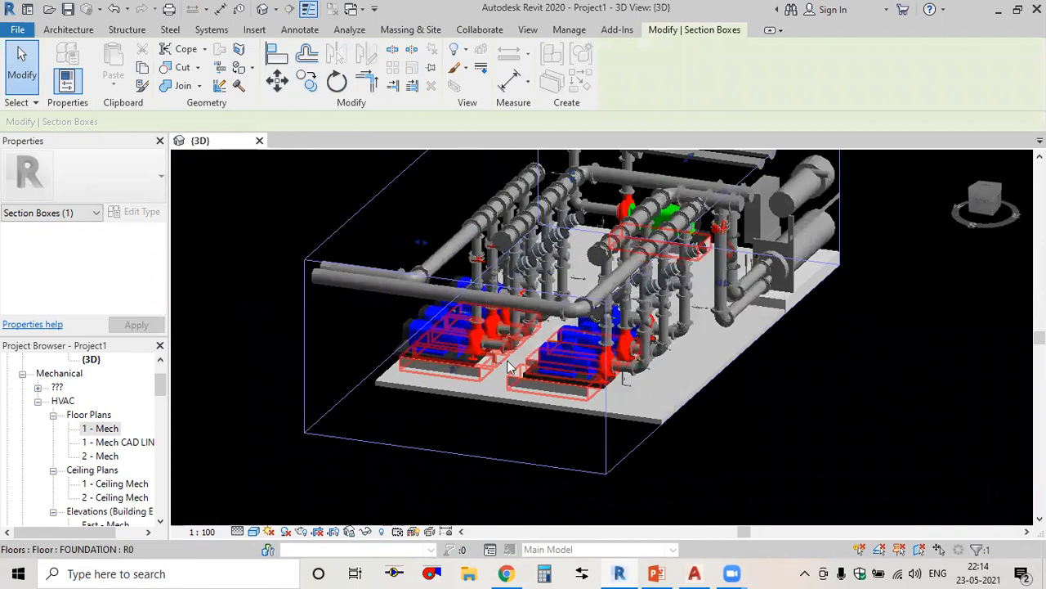
scroll(507, 359, up, 5)
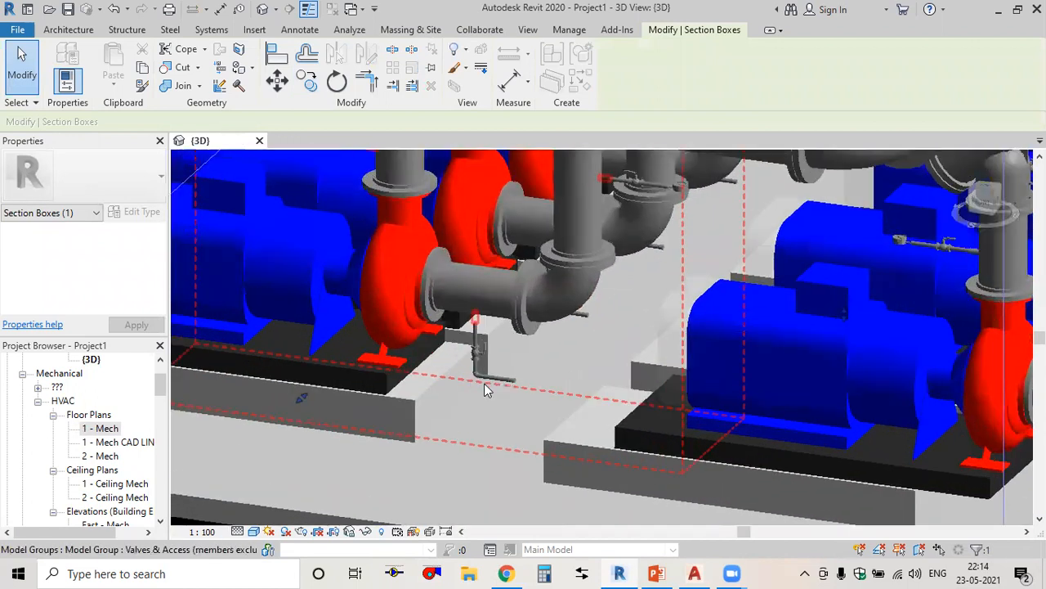
scroll(484, 387, down, 3)
scroll(484, 383, up, 2)
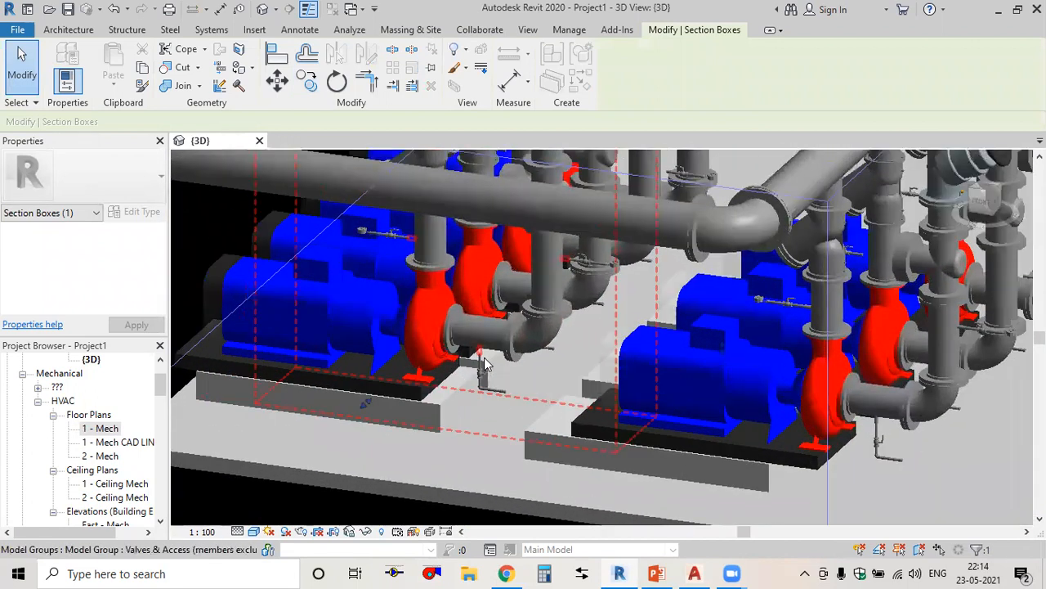
scroll(484, 364, up, 4)
scroll(477, 368, down, 7)
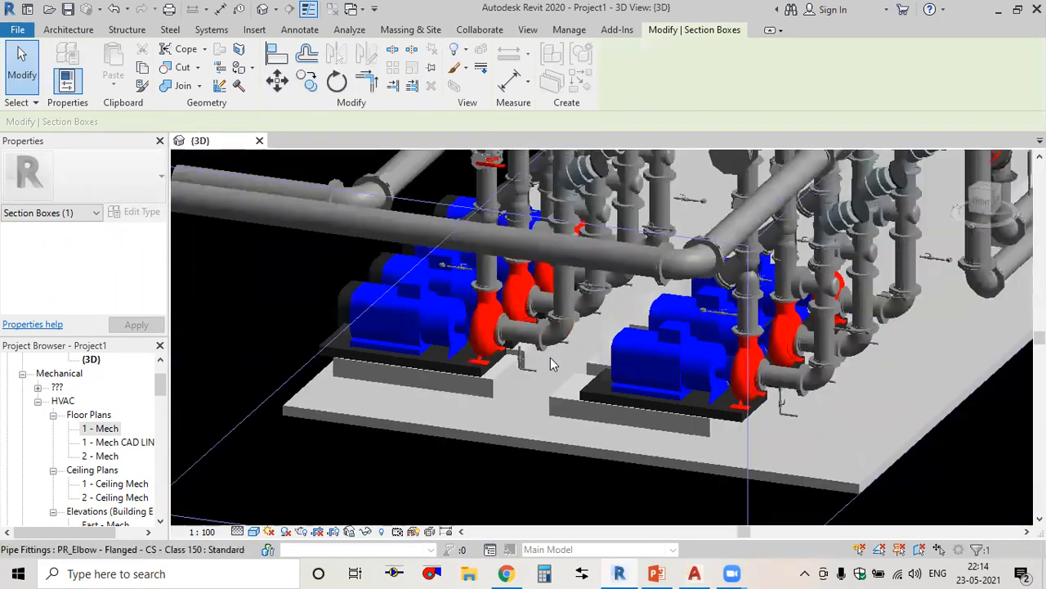
scroll(550, 358, down, 3)
middle_drag(542, 401, 456, 449)
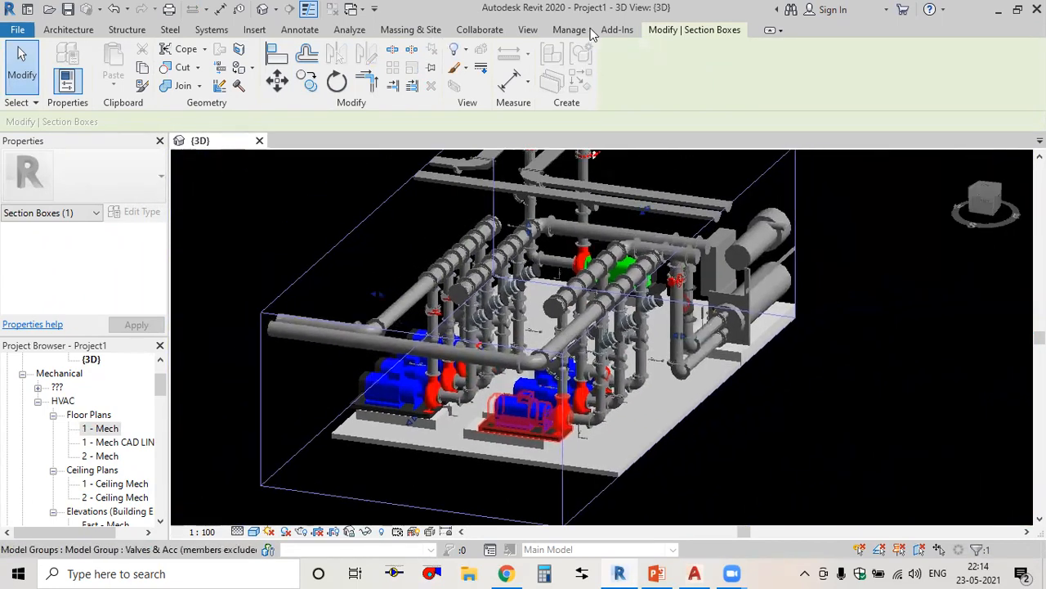